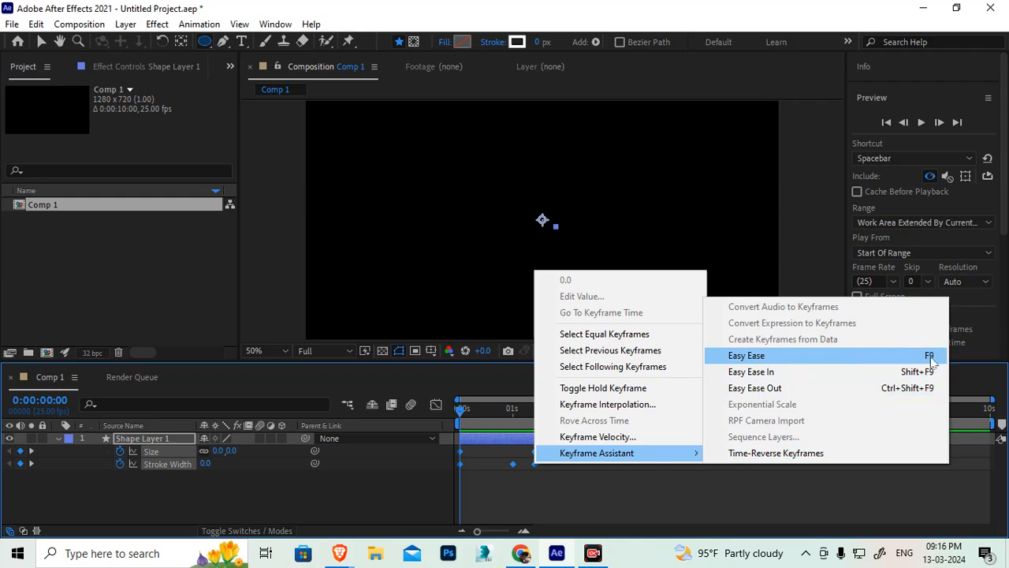
# - Apply Easy Ease to all Size and Stroke Width keyframes of Shape Layer 1, and preview the circle animation through 0:00:01:11
pyautogui.click(930, 357)
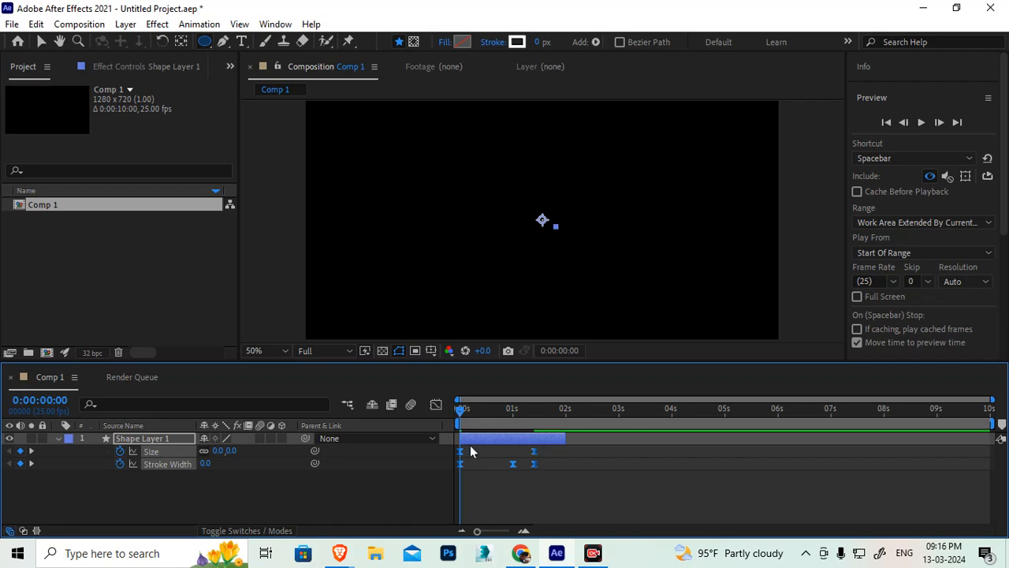
pyautogui.moveTo(545, 446)
pyautogui.mouseDown()
pyautogui.moveTo(514, 472)
pyautogui.moveTo(454, 475)
pyautogui.mouseUp()
pyautogui.press('space')
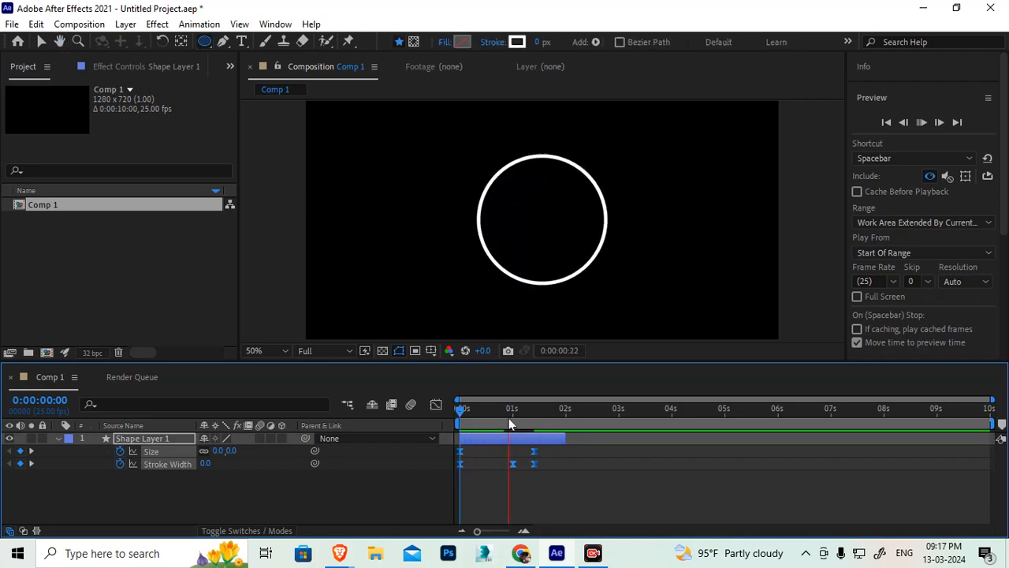
pyautogui.press('space')
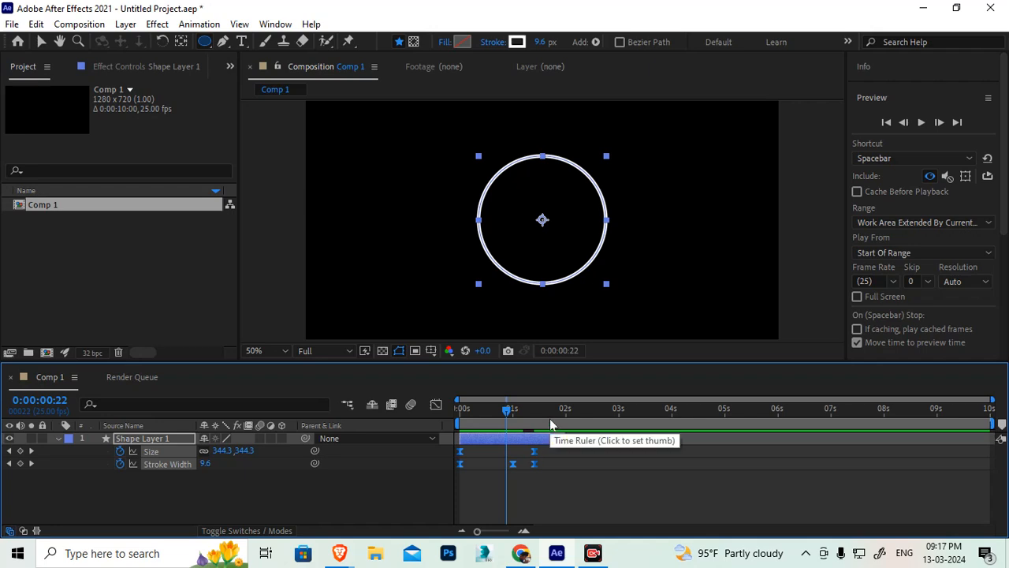
pyautogui.moveTo(461, 411); pyautogui.dragTo(536, 412)
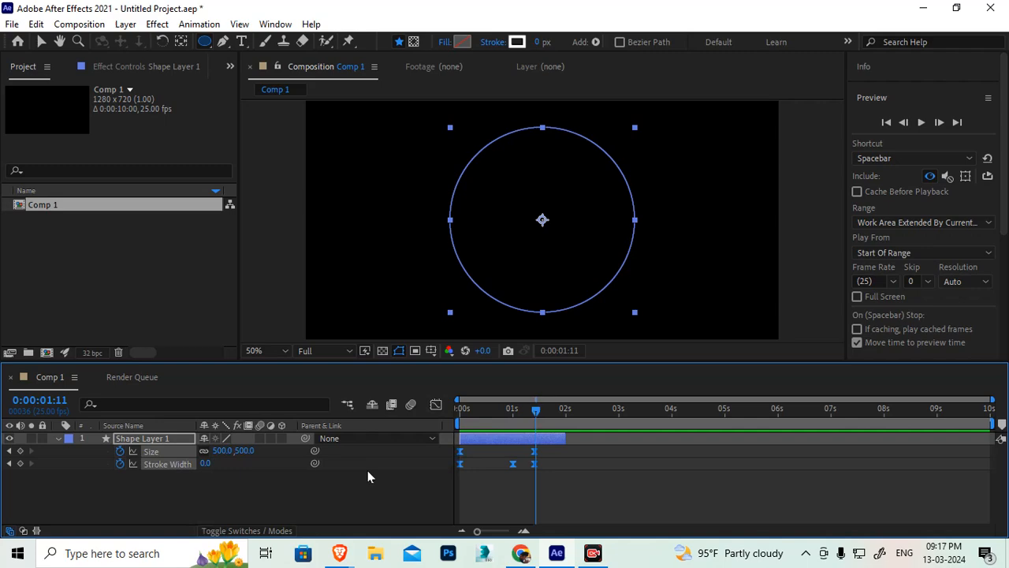
# - In the Size speed graph, lengthen the last keyframe's incoming handle back to about frame 19 so growth starts fast and slows gradually
pyautogui.click(321, 502)
pyautogui.click(165, 451)
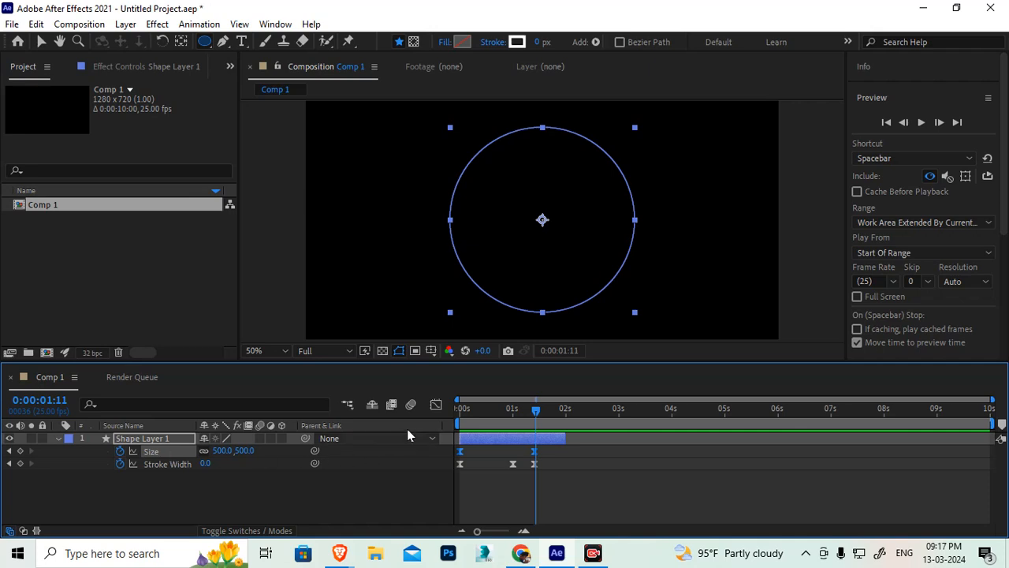
pyautogui.click(436, 406)
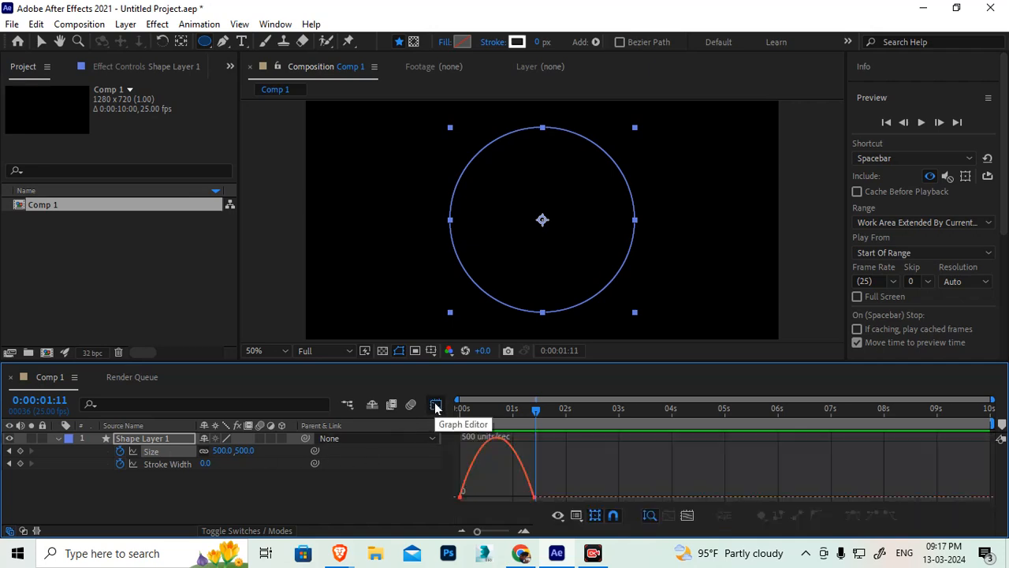
pyautogui.click(686, 516)
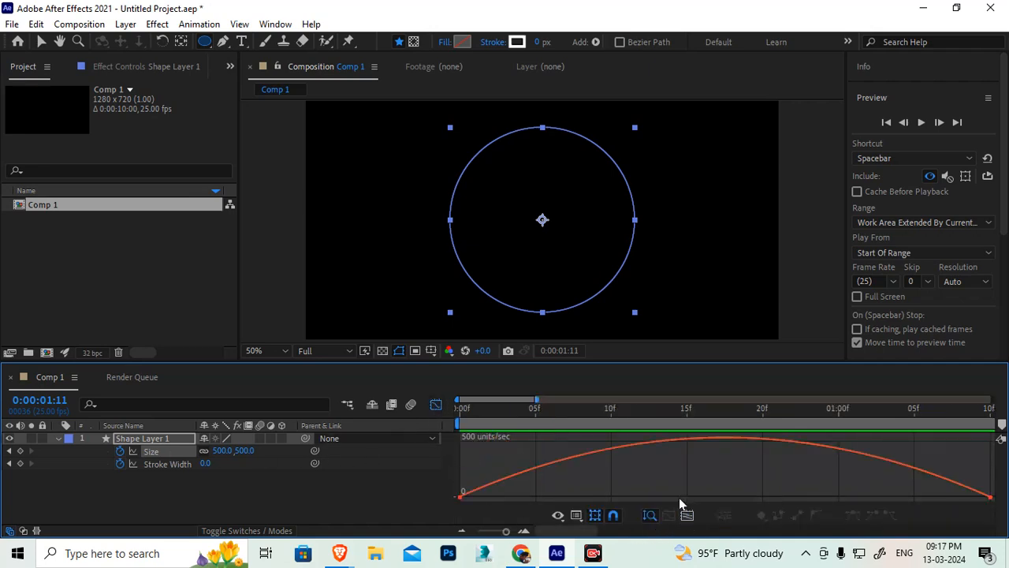
pyautogui.moveTo(678, 362); pyautogui.dragTo(666, 269)
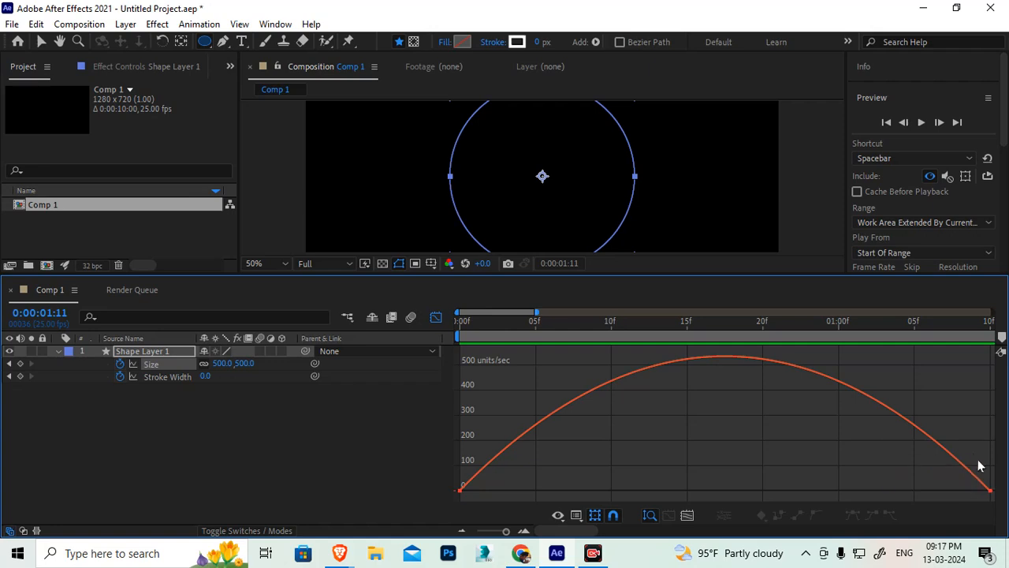
pyautogui.moveTo(463, 435); pyautogui.dragTo(978, 473)
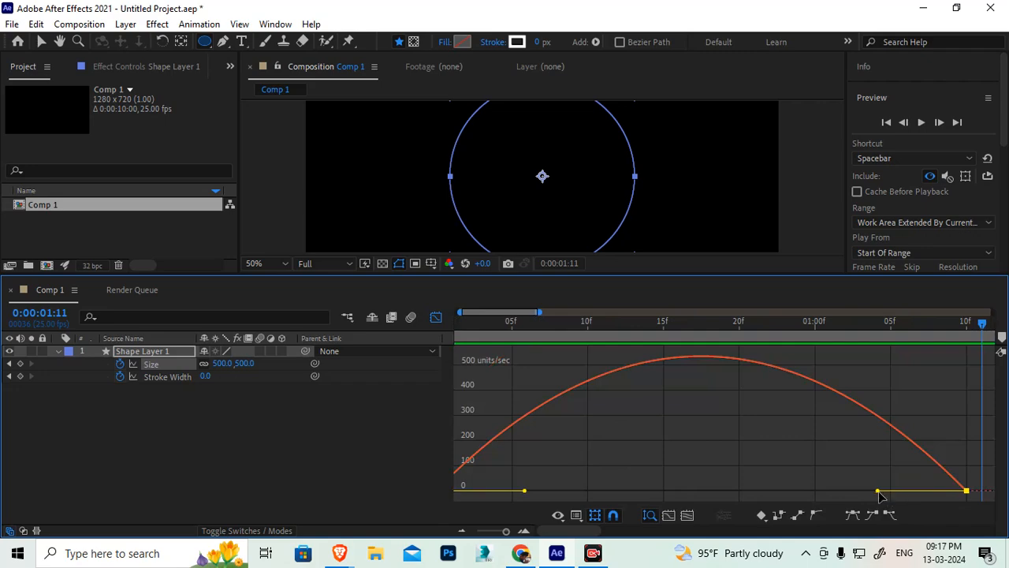
pyautogui.moveTo(881, 495); pyautogui.dragTo(733, 494)
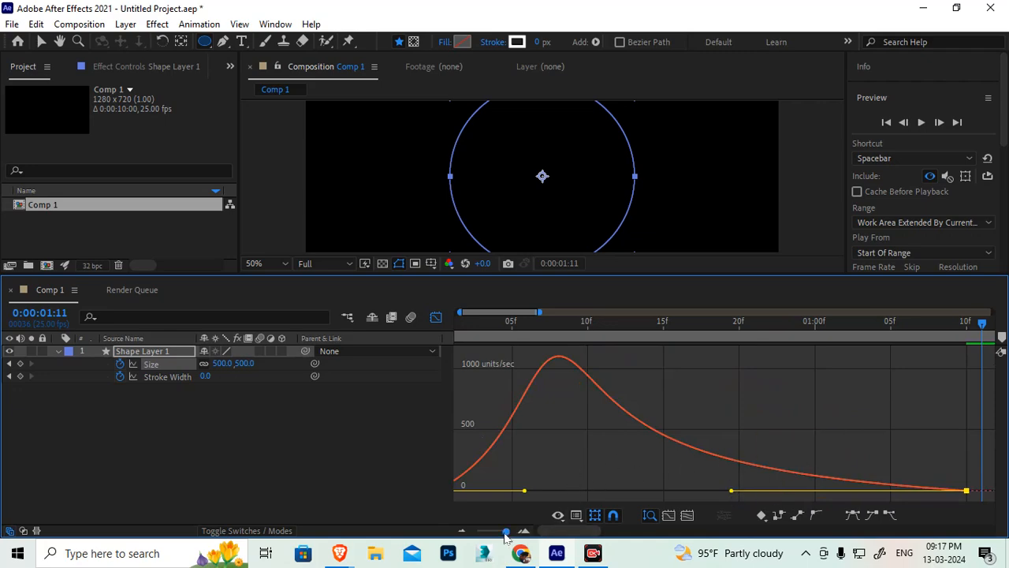
# - Examine the reshaped Size speed curve from its first keyframe through its peak to the final slowdown
pyautogui.moveTo(506, 532); pyautogui.dragTo(497, 531)
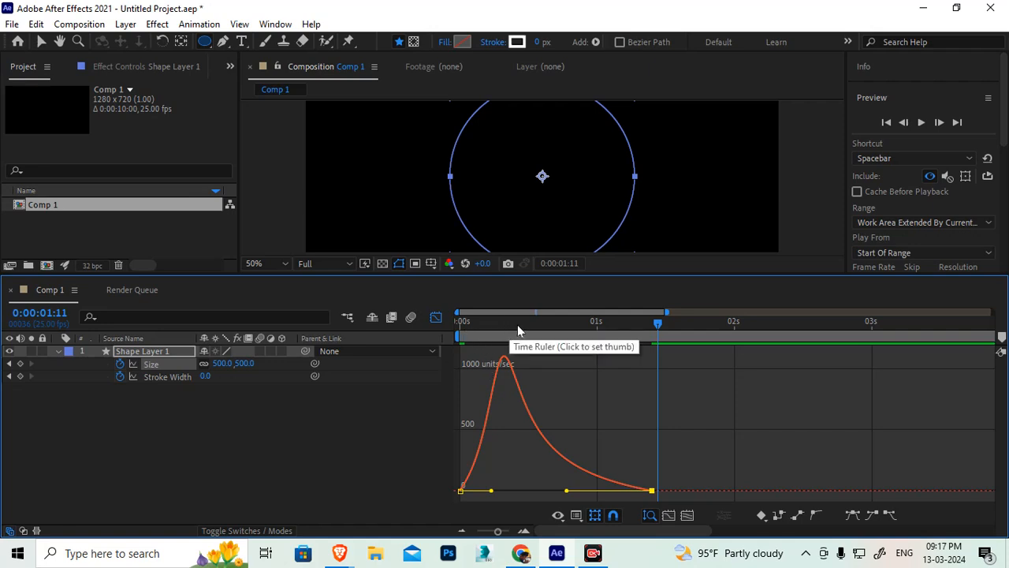
pyautogui.moveTo(498, 532); pyautogui.dragTo(510, 533)
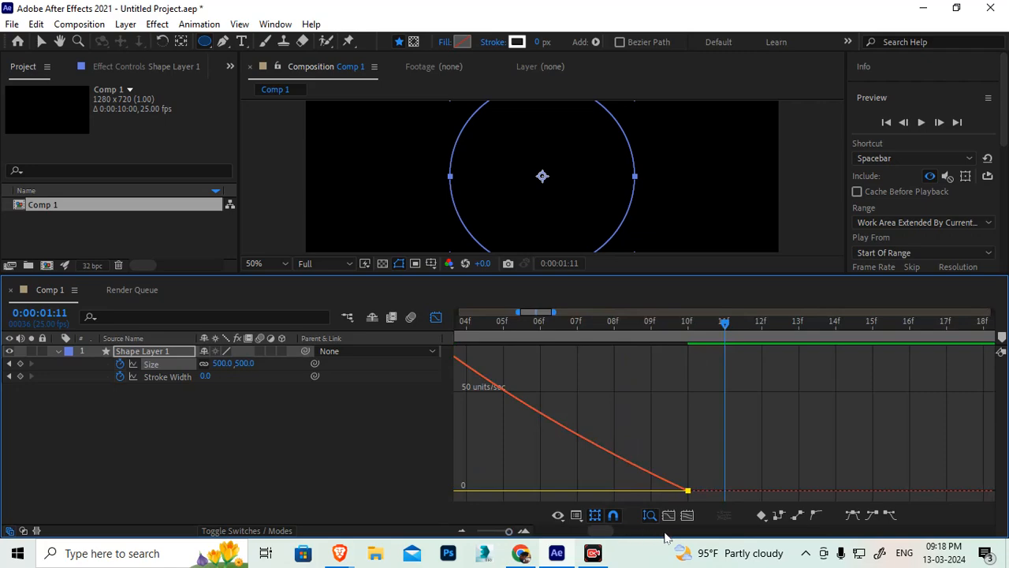
pyautogui.moveTo(603, 532); pyautogui.dragTo(548, 544)
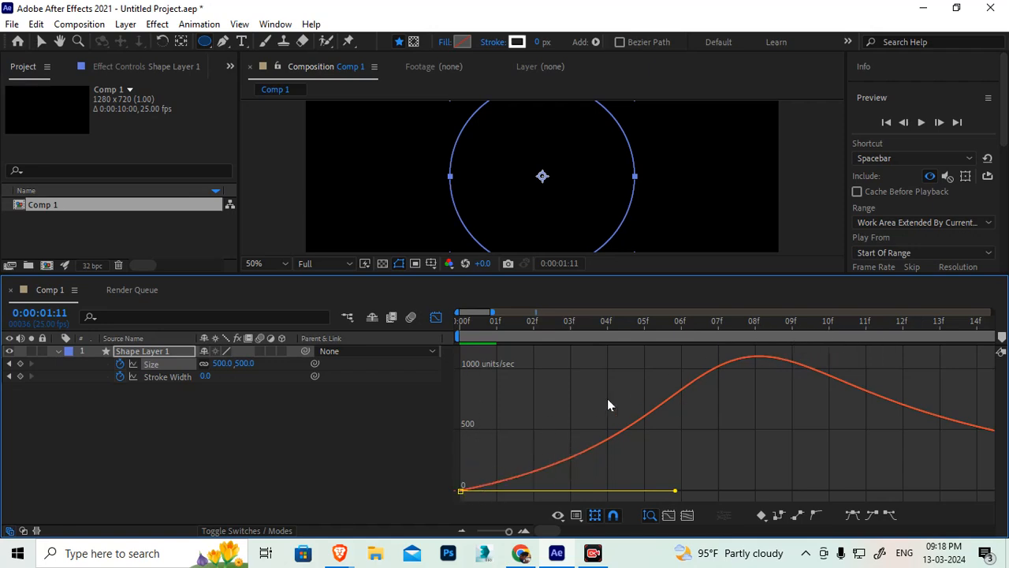
pyautogui.moveTo(754, 362)
pyautogui.moveTo(546, 531); pyautogui.dragTo(570, 532)
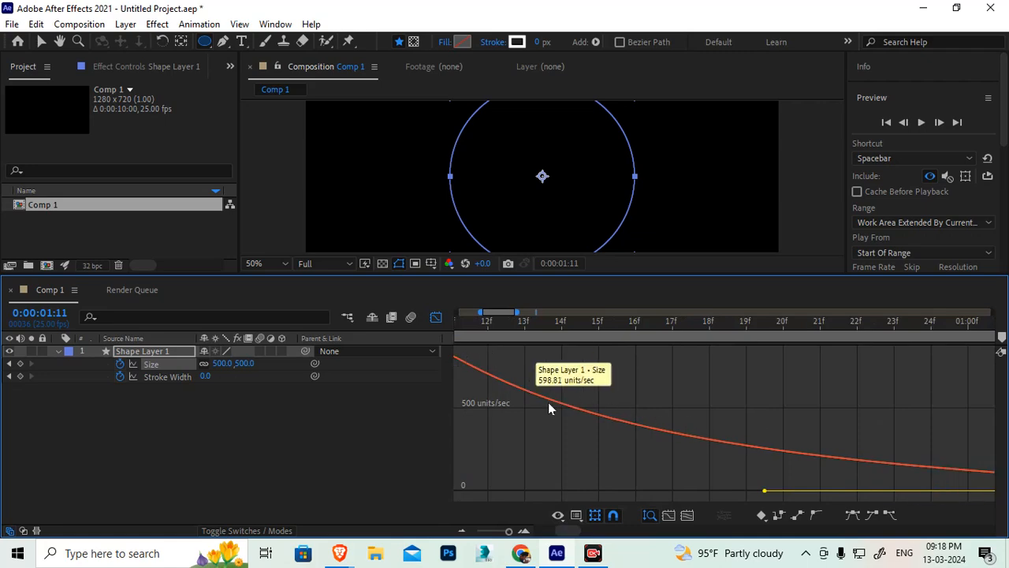
pyautogui.moveTo(509, 533); pyautogui.dragTo(503, 532)
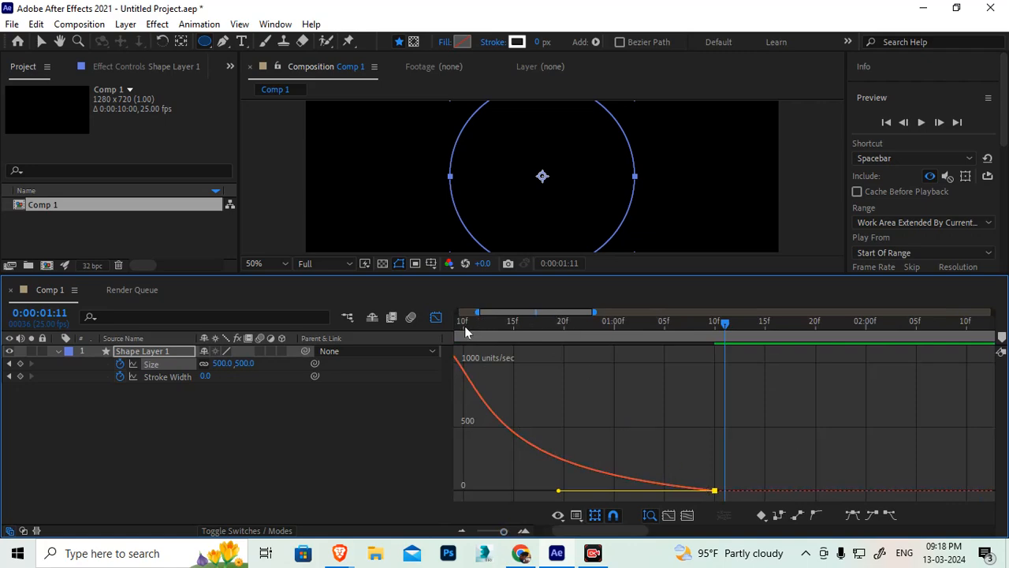
pyautogui.moveTo(464, 326)
pyautogui.mouseDown()
pyautogui.moveTo(715, 344)
pyautogui.moveTo(570, 355)
pyautogui.moveTo(719, 371)
pyautogui.moveTo(551, 386)
pyautogui.moveTo(680, 384)
pyautogui.mouseUp()
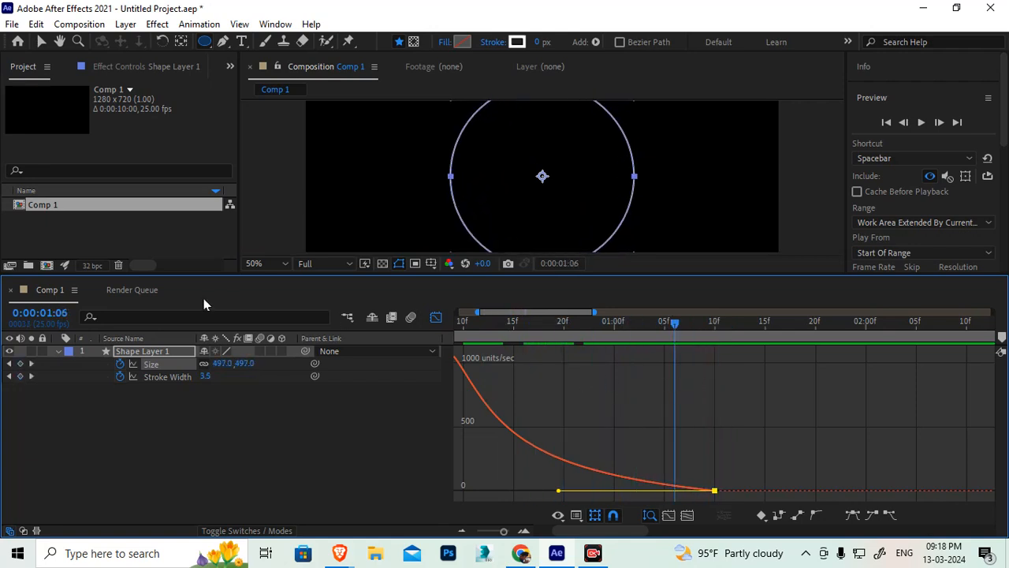
# - Select the Stroke Width keyframes in the Graph Editor and switch from the speed graph to the value graph
pyautogui.moveTo(504, 531); pyautogui.dragTo(477, 533)
pyautogui.click(156, 375)
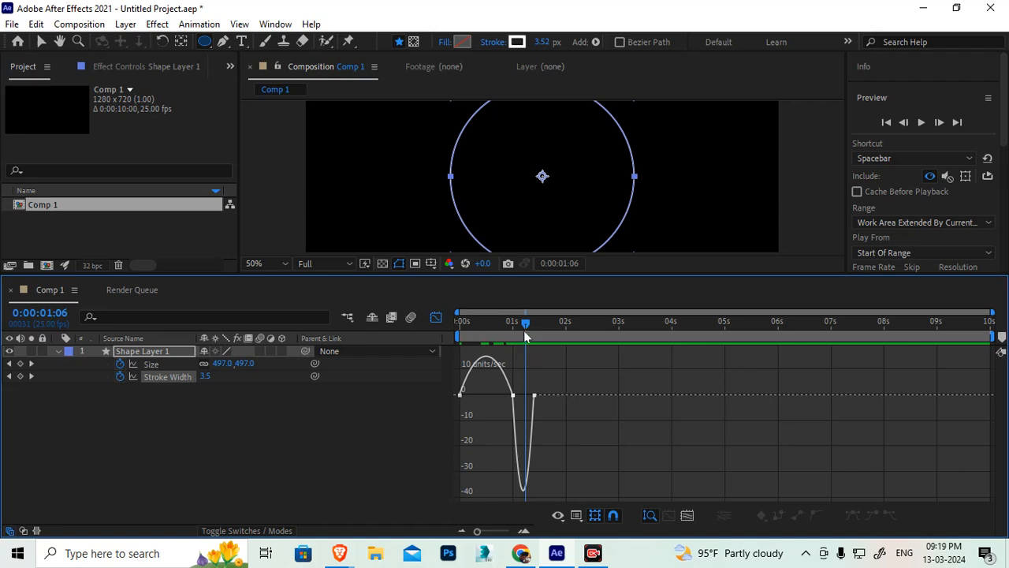
pyautogui.moveTo(510, 327)
pyautogui.mouseDown()
pyautogui.moveTo(461, 333)
pyautogui.moveTo(544, 344)
pyautogui.moveTo(477, 340)
pyautogui.moveTo(534, 342)
pyautogui.moveTo(505, 337)
pyautogui.moveTo(527, 336)
pyautogui.moveTo(516, 341)
pyautogui.mouseUp()
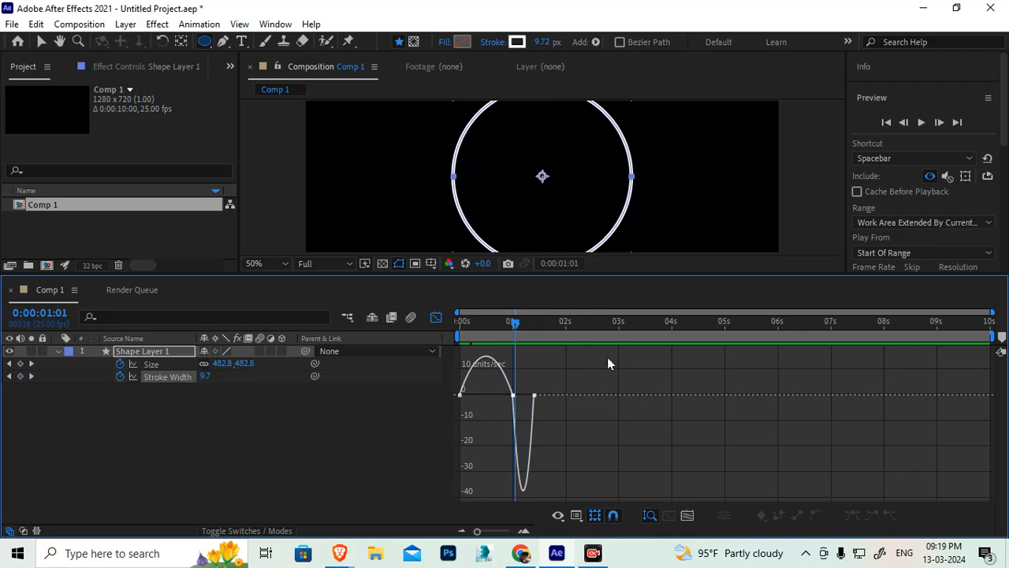
pyautogui.moveTo(517, 389); pyautogui.dragTo(525, 398)
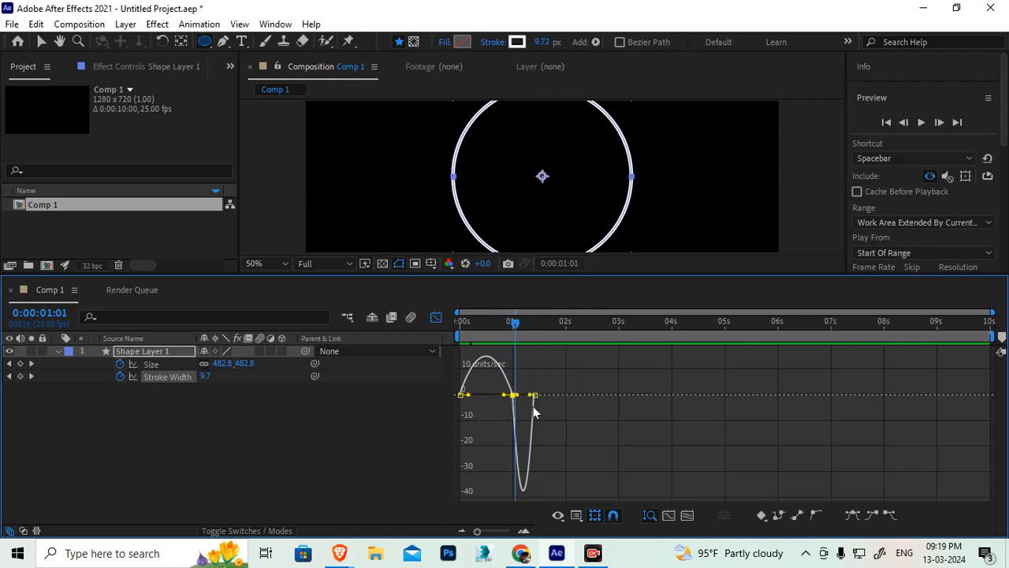
pyautogui.click(580, 518)
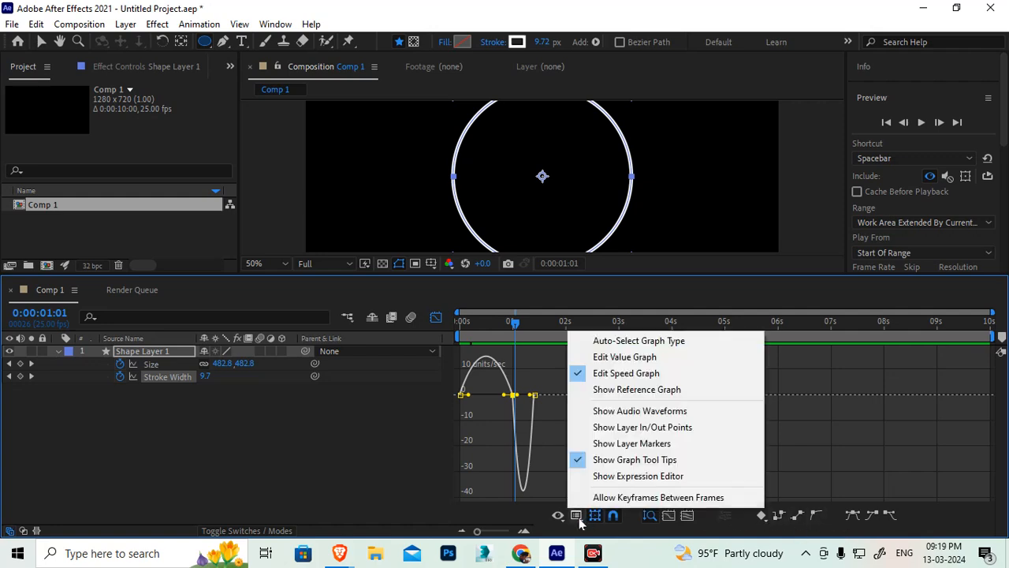
pyautogui.click(608, 359)
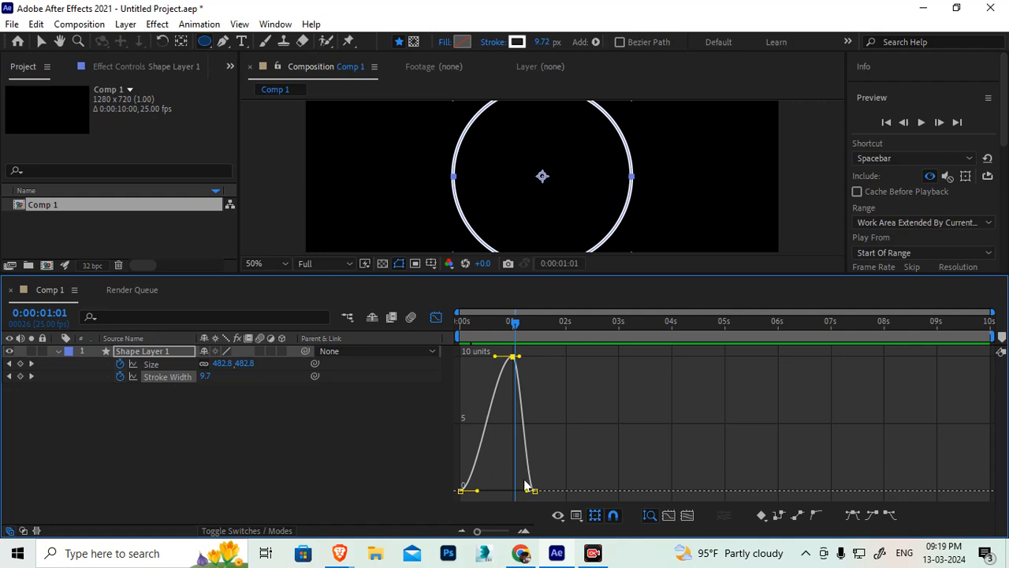
# - Reshape the rising Stroke Width curve by raising the first keyframe's handle to about 5 units and lengthening the peak keyframe's incoming handle
pyautogui.click(523, 530)
pyautogui.click(523, 530)
pyautogui.moveTo(637, 531); pyautogui.dragTo(595, 538)
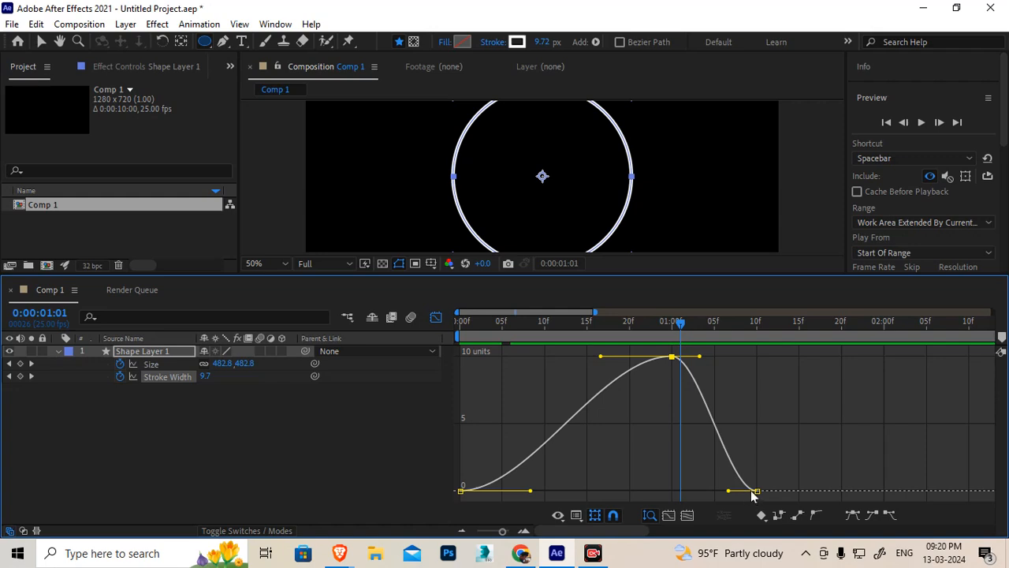
pyautogui.moveTo(634, 417); pyautogui.dragTo(685, 347)
pyautogui.moveTo(595, 358); pyautogui.dragTo(517, 360)
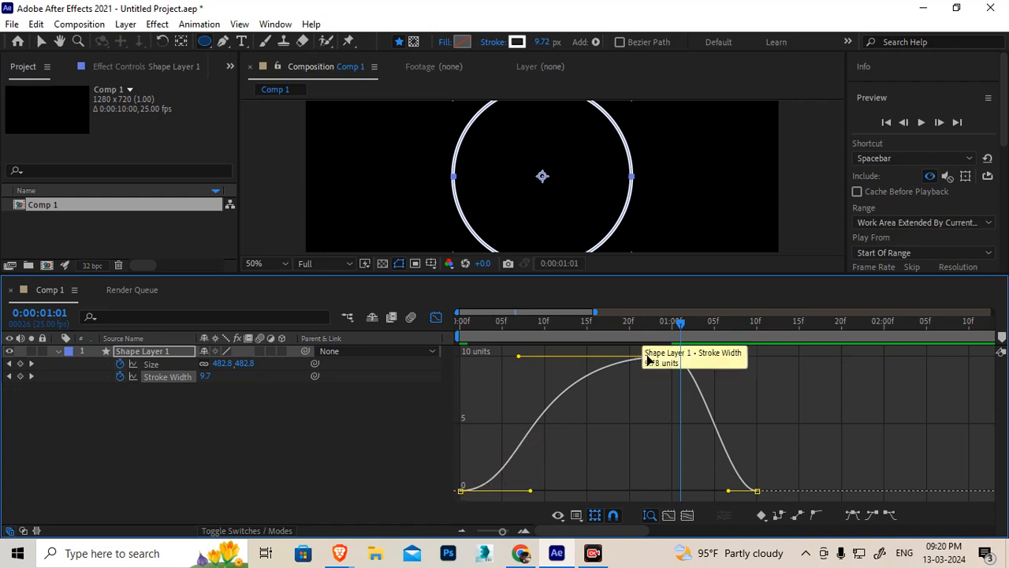
pyautogui.moveTo(532, 493); pyautogui.dragTo(518, 427)
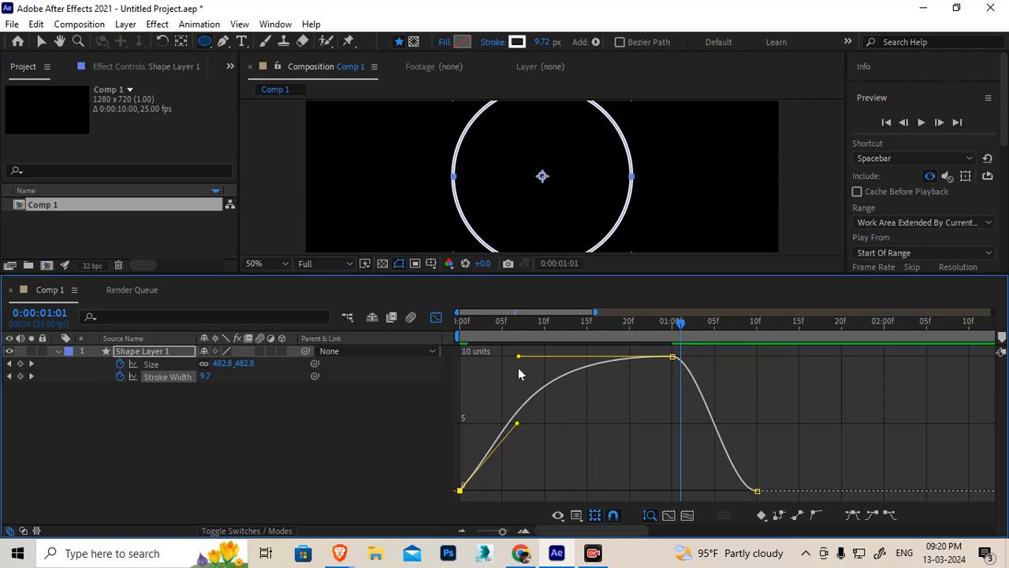
pyautogui.moveTo(521, 359); pyautogui.dragTo(561, 356)
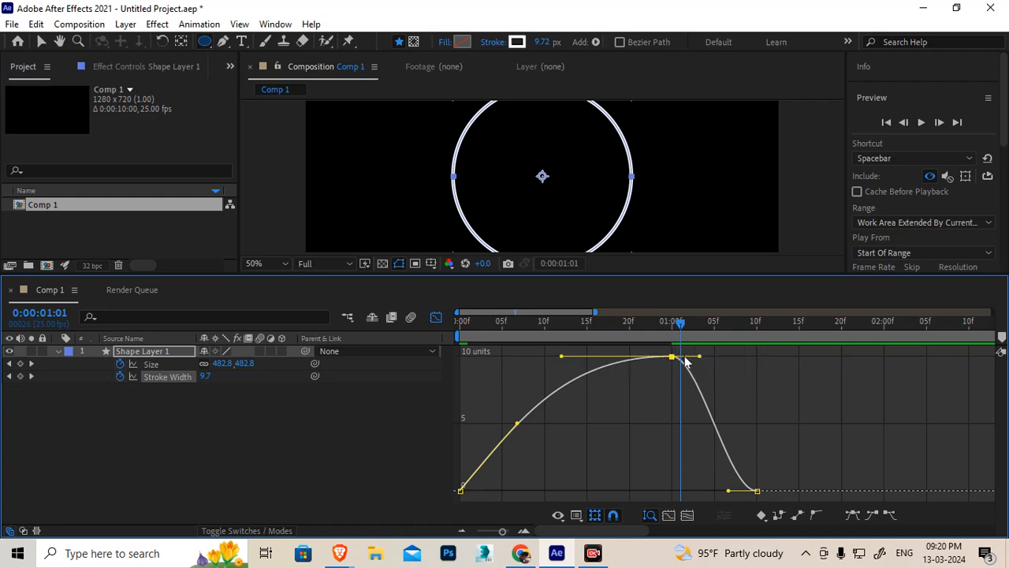
# - Smooth the end of the falling Stroke Width curve by lengthening the last keyframe's incoming handle back to about 0:00:01:03
pyautogui.moveTo(675, 359)
pyautogui.moveTo(649, 400); pyautogui.dragTo(712, 356)
pyautogui.click(668, 514)
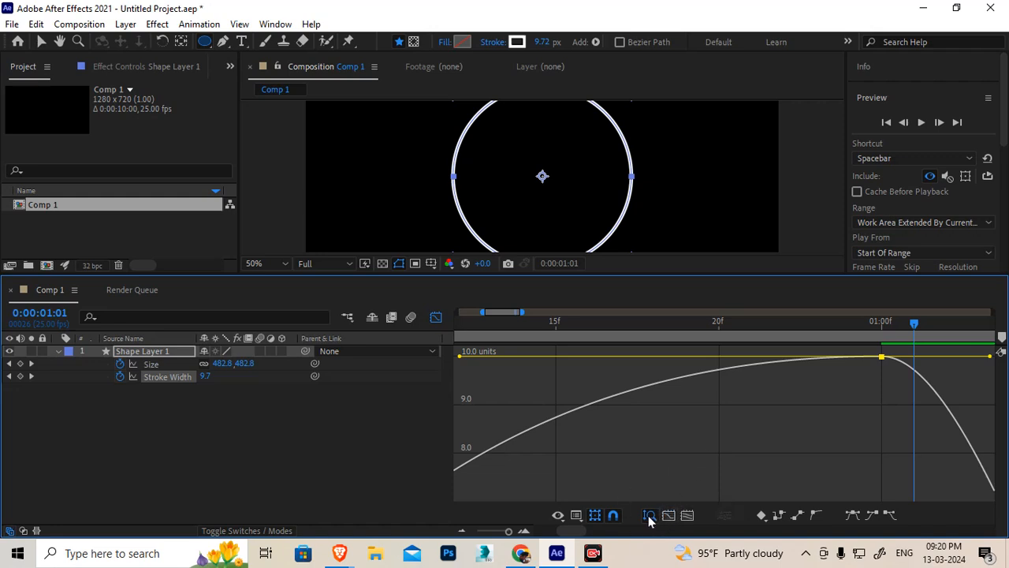
pyautogui.moveTo(509, 533); pyautogui.dragTo(502, 533)
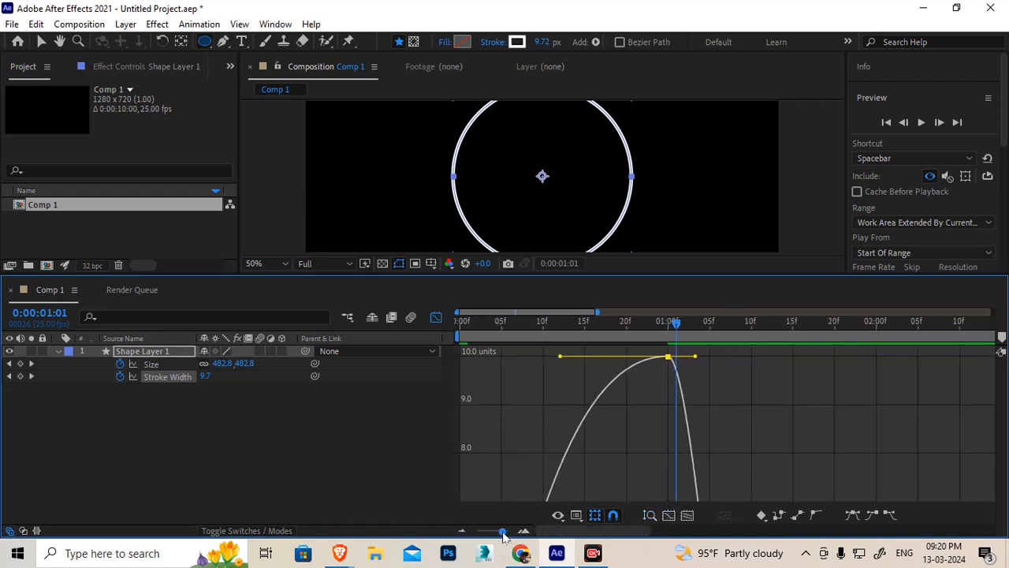
pyautogui.click(669, 517)
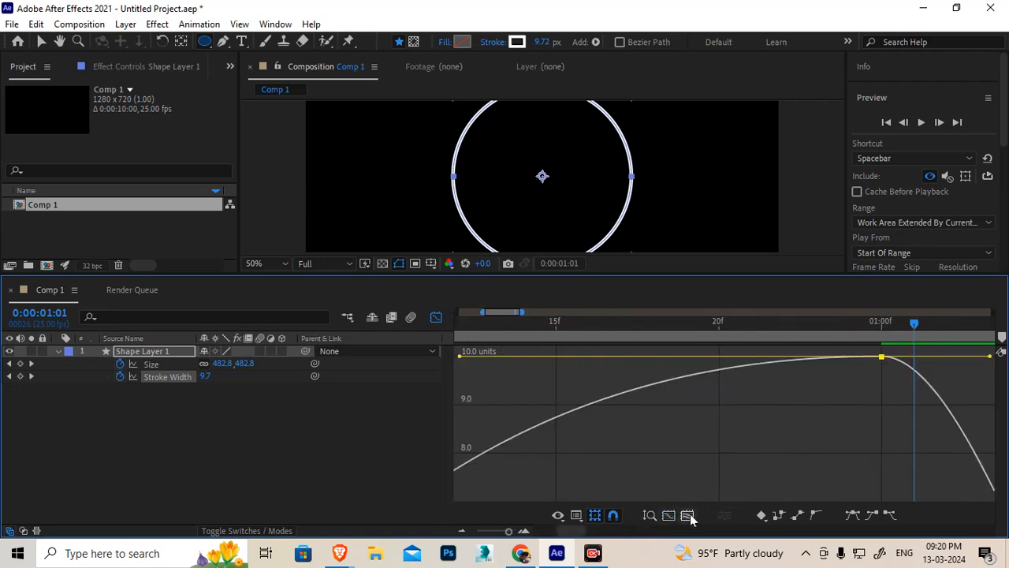
pyautogui.click(687, 516)
pyautogui.moveTo(983, 462); pyautogui.dragTo(999, 508)
pyautogui.moveTo(939, 490); pyautogui.dragTo(888, 493)
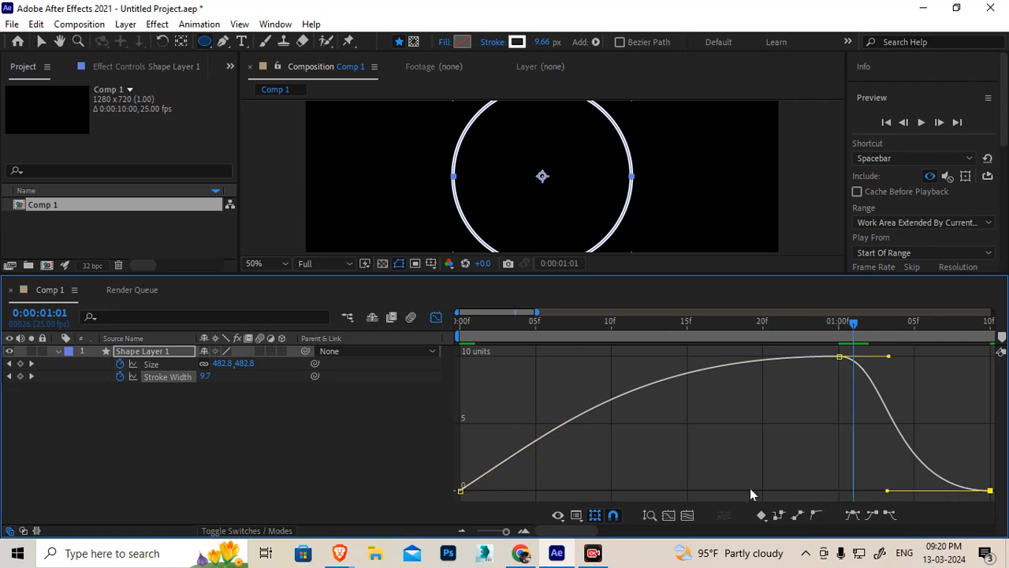
# - Close the Graph Editor and preview the eased circle animation from 0:00:00:00
pyautogui.click(436, 317)
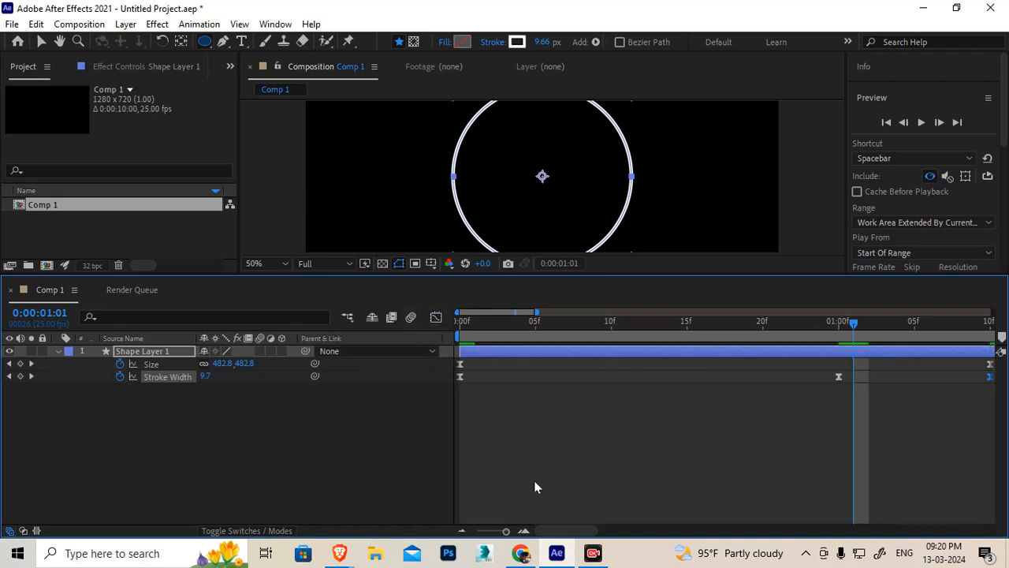
pyautogui.moveTo(507, 530); pyautogui.dragTo(465, 540)
pyautogui.moveTo(511, 324); pyautogui.dragTo(436, 320)
pyautogui.press('space')
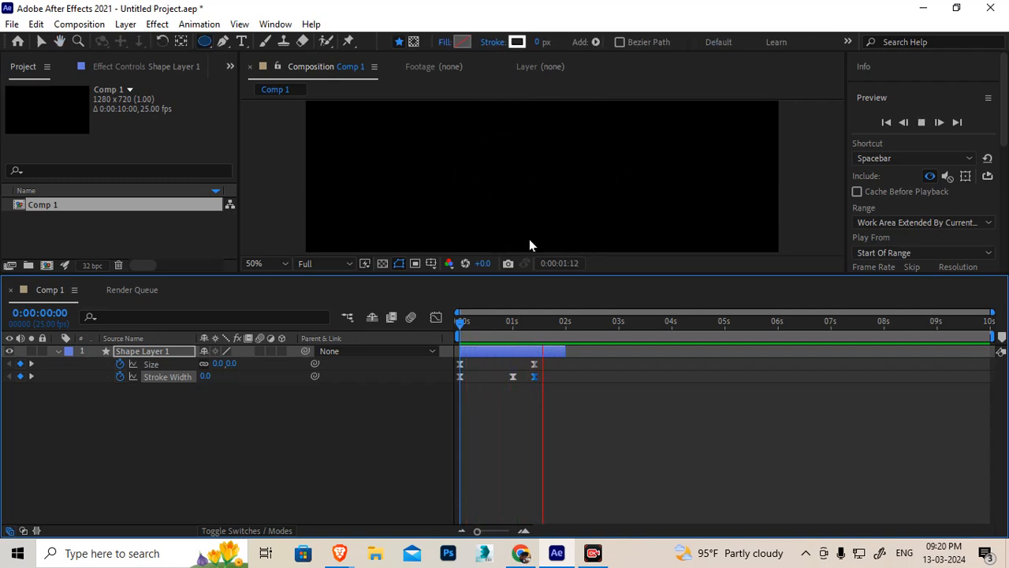
pyautogui.press('space')
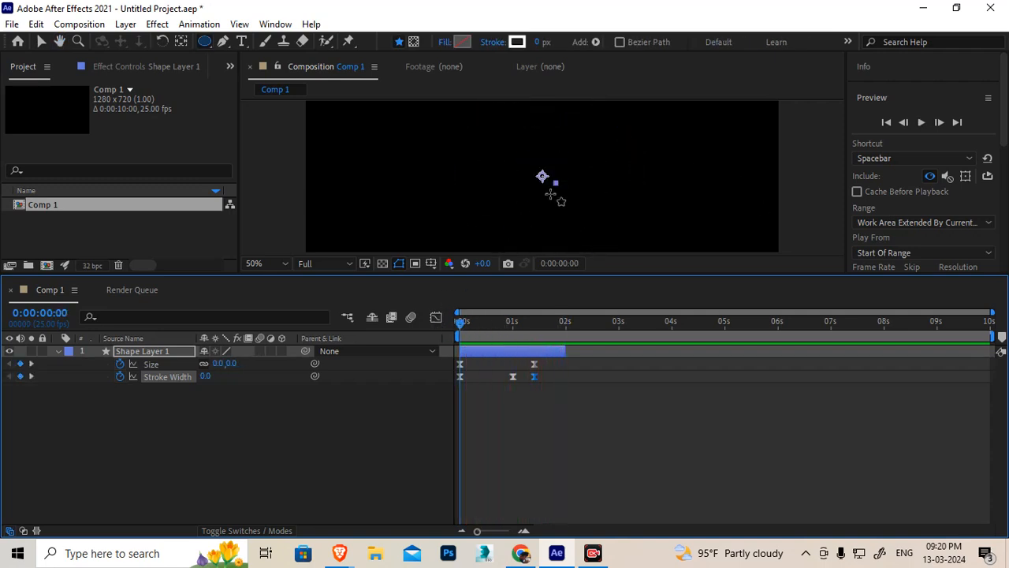
pyautogui.press('space')
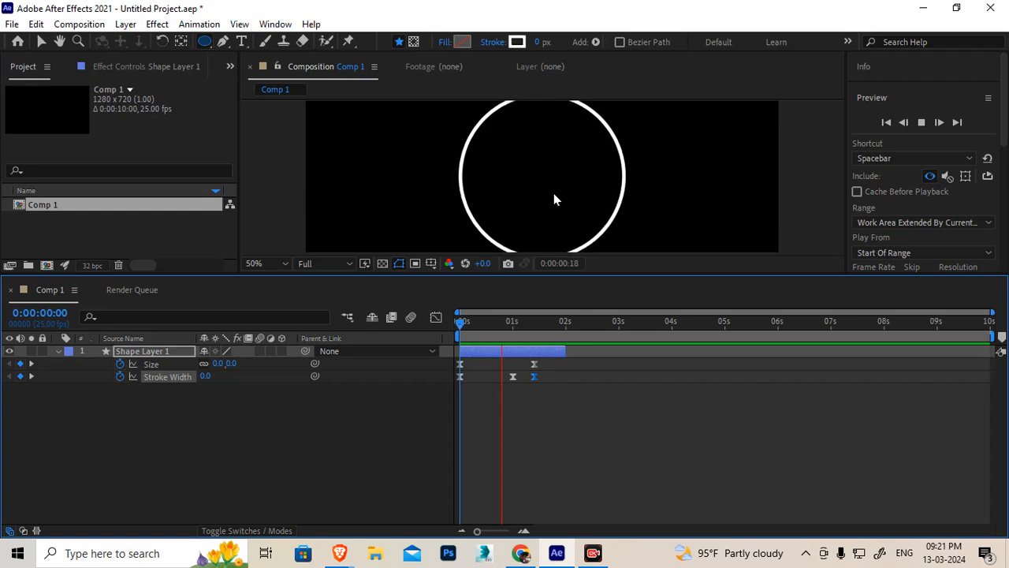
pyautogui.press('space')
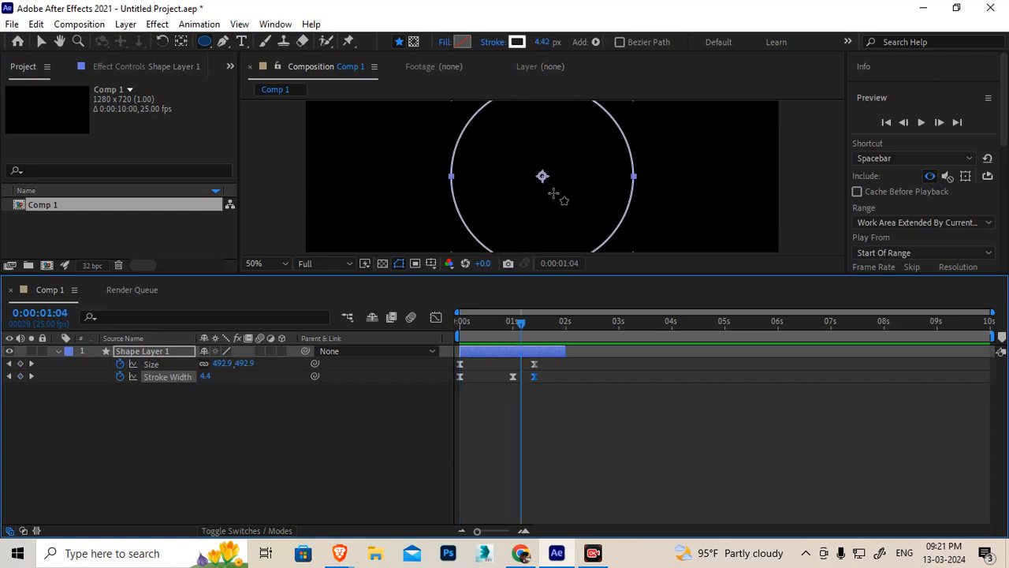
# - Reveal the contents of Shape Layer 1 and duplicate Ellipse 1 within it
pyautogui.click(57, 352)
pyautogui.click(57, 351)
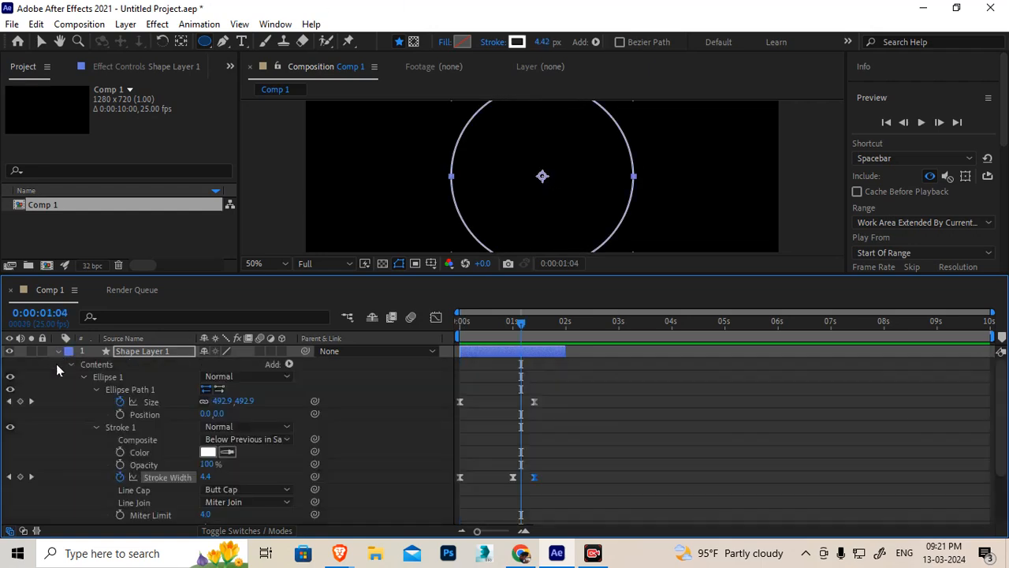
pyautogui.click(84, 379)
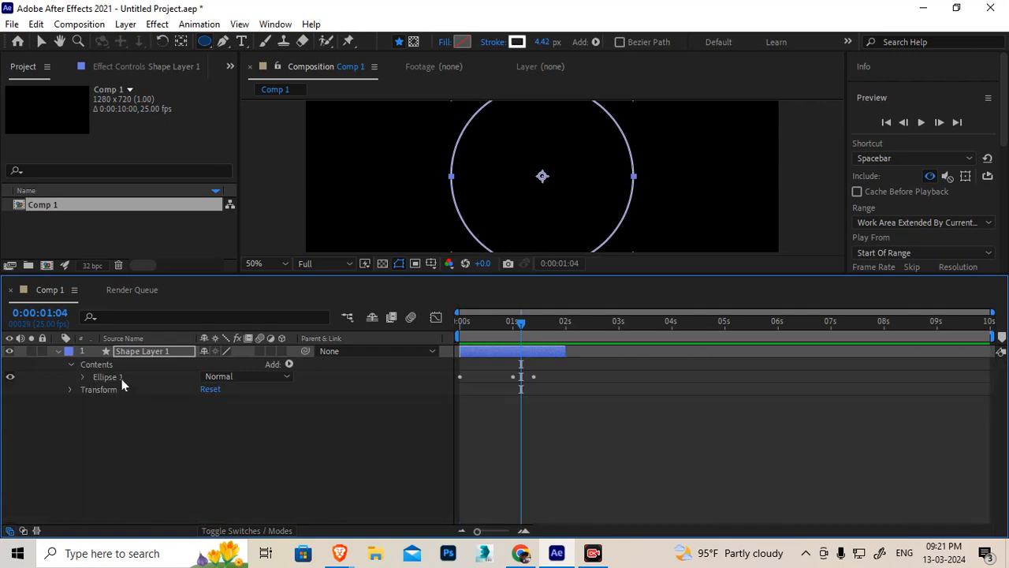
pyautogui.click(117, 382)
pyautogui.hotkey('ctrl', 'd')
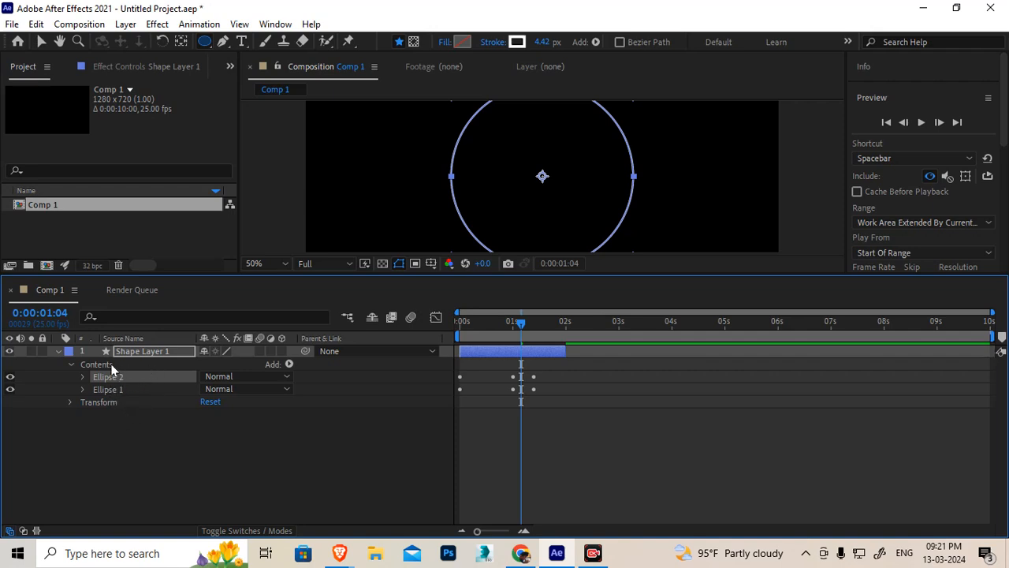
# - Show Shape Layer 1's keyframed properties and shift all Size and Stroke Width keyframes of Ellipse 2 about 0.3 seconds later
pyautogui.click(111, 366)
pyautogui.click(138, 351)
pyautogui.press('u')
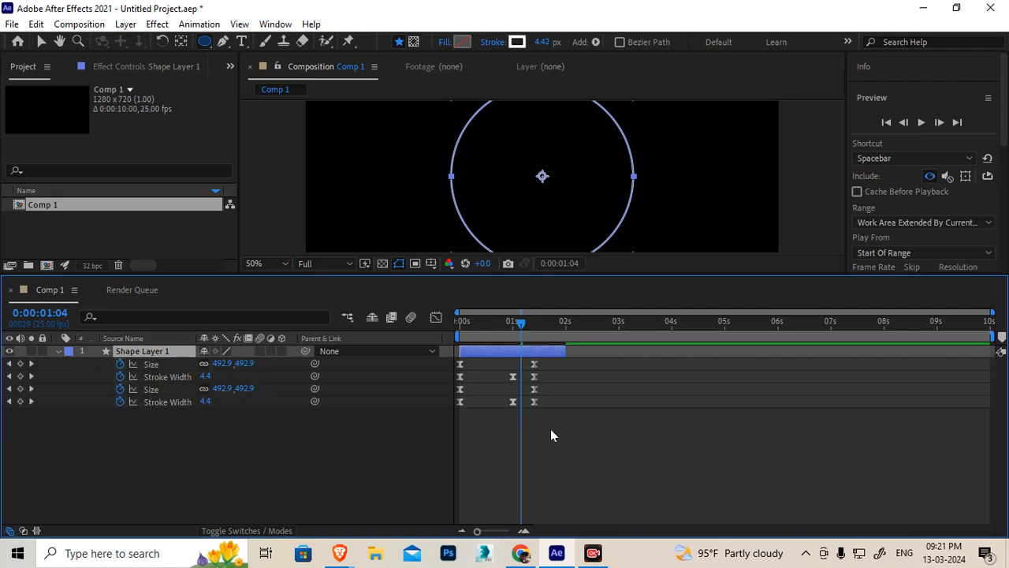
pyautogui.moveTo(551, 360)
pyautogui.mouseDown()
pyautogui.moveTo(519, 377)
pyautogui.moveTo(455, 378)
pyautogui.mouseUp()
pyautogui.hotkey('ctrl', 'z')
pyautogui.moveTo(548, 363)
pyautogui.mouseDown()
pyautogui.moveTo(456, 385)
pyautogui.moveTo(476, 375)
pyautogui.mouseUp()
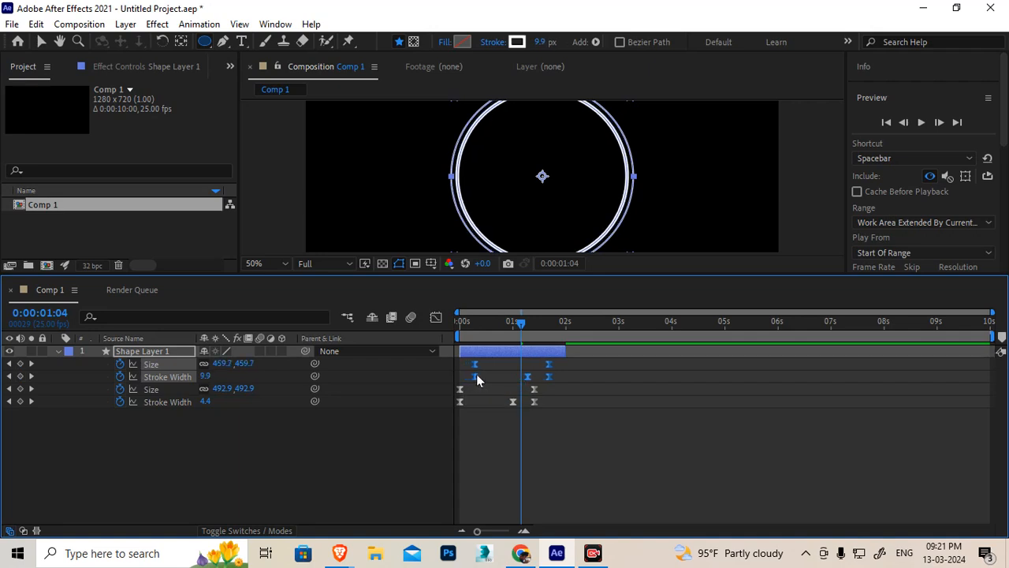
# - End the work area at about 0:00:02:01 and preview the two-circle animation from 0:00:00:00
pyautogui.moveTo(470, 330); pyautogui.dragTo(443, 320)
pyautogui.press('space')
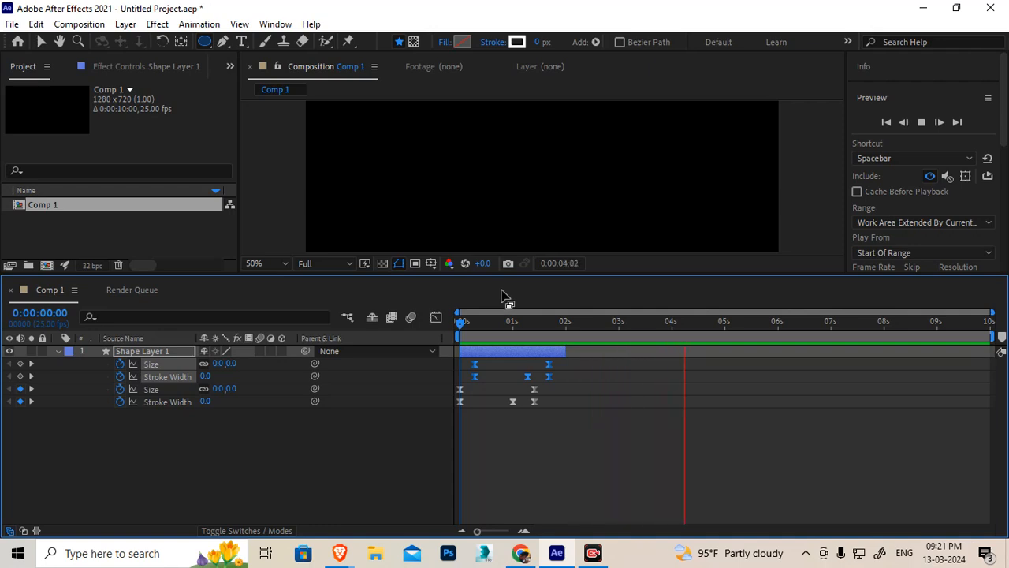
pyautogui.click(567, 322)
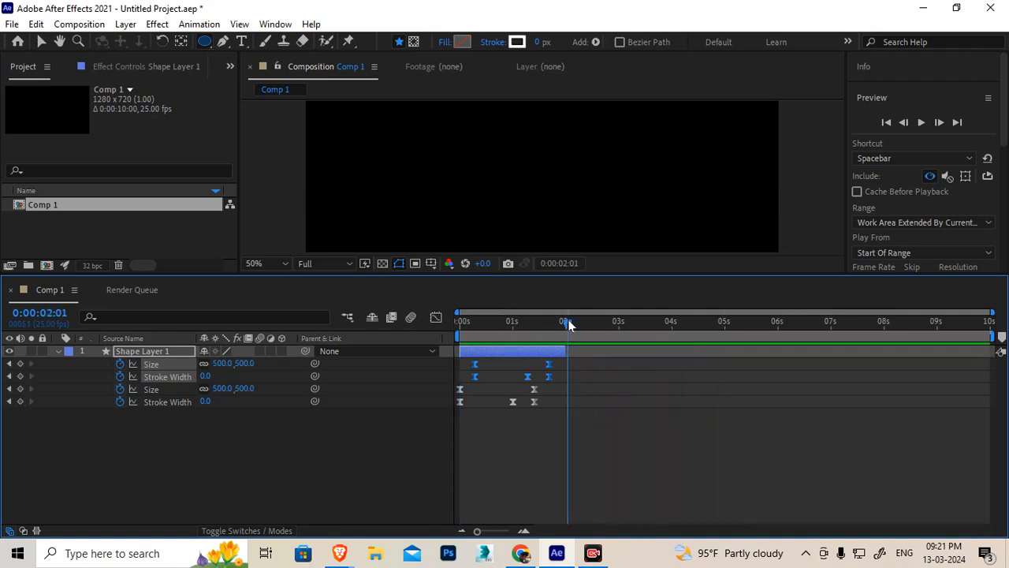
pyautogui.press('Home')
pyautogui.press('space')
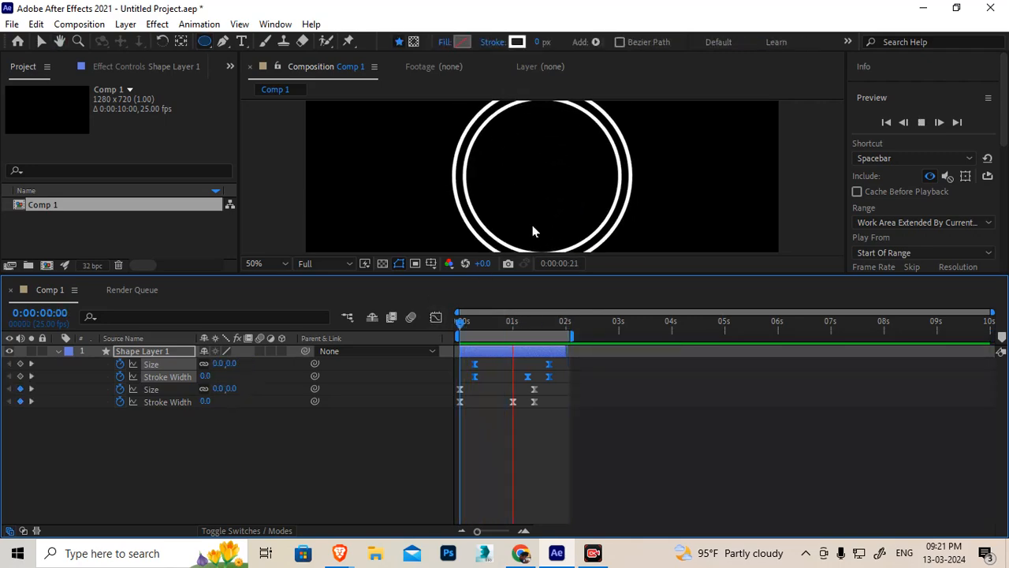
pyautogui.press('space')
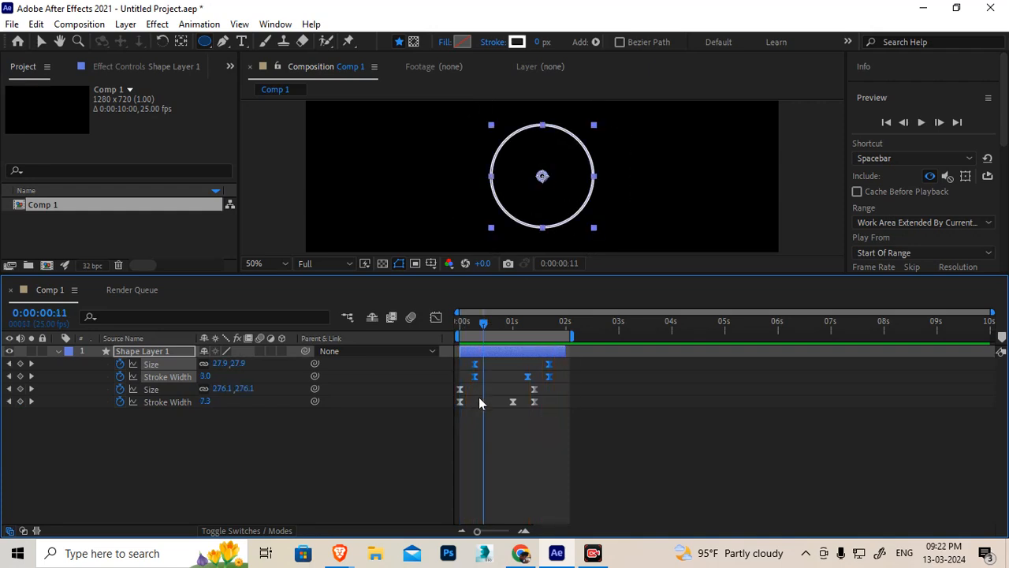
# - Delay the Ellipse 2 keyframes by about three more frames and preview the offset between both circles from the start
pyautogui.moveTo(473, 377); pyautogui.dragTo(481, 377)
pyautogui.press('Home')
pyautogui.press('space')
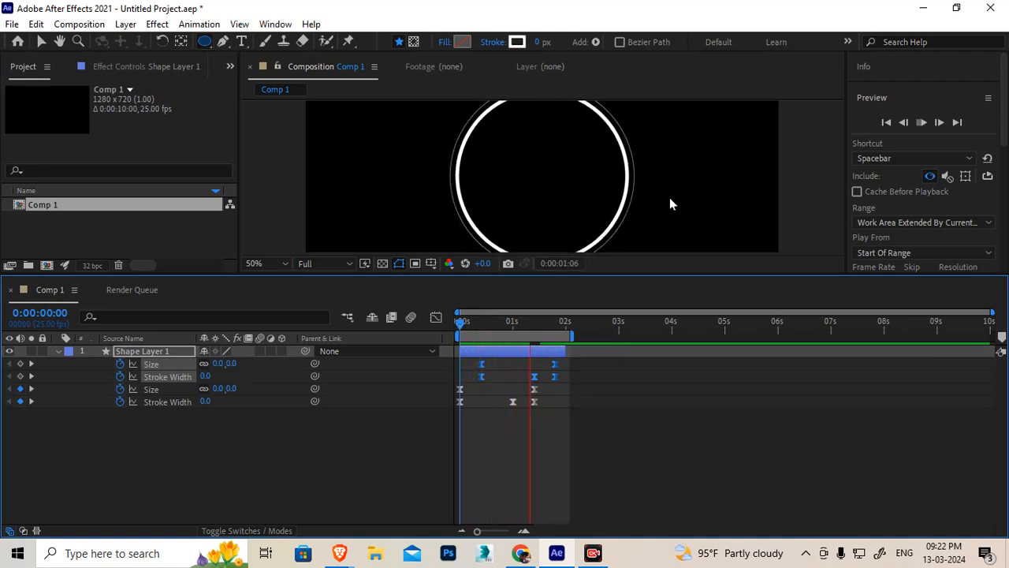
pyautogui.press('space')
# - Extend the work area end to about 0:00:05:00, then collapse and deselect Shape Layer 1
pyautogui.moveTo(577, 333); pyautogui.dragTo(730, 337)
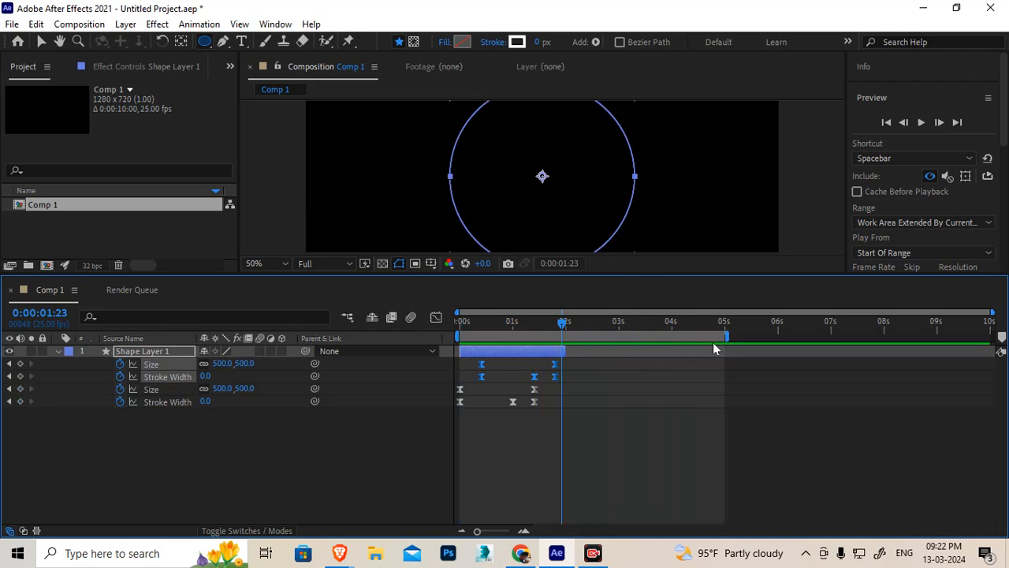
pyautogui.click(57, 351)
pyautogui.click(56, 491)
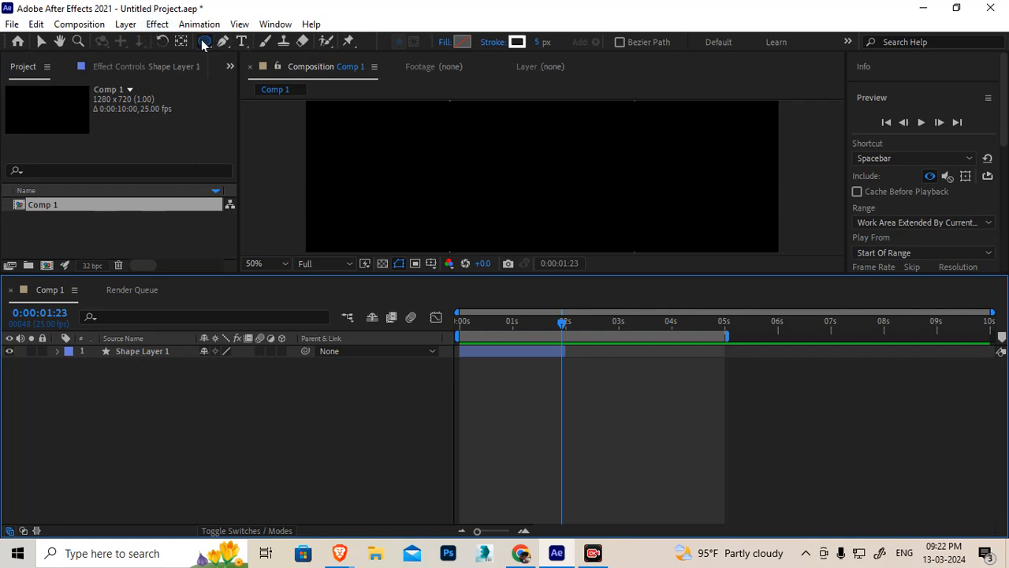
# - Set the shape stroke to 10 px and draw a circle about 580 px across from the composition's centre on a new shape layer
pyautogui.click(539, 43)
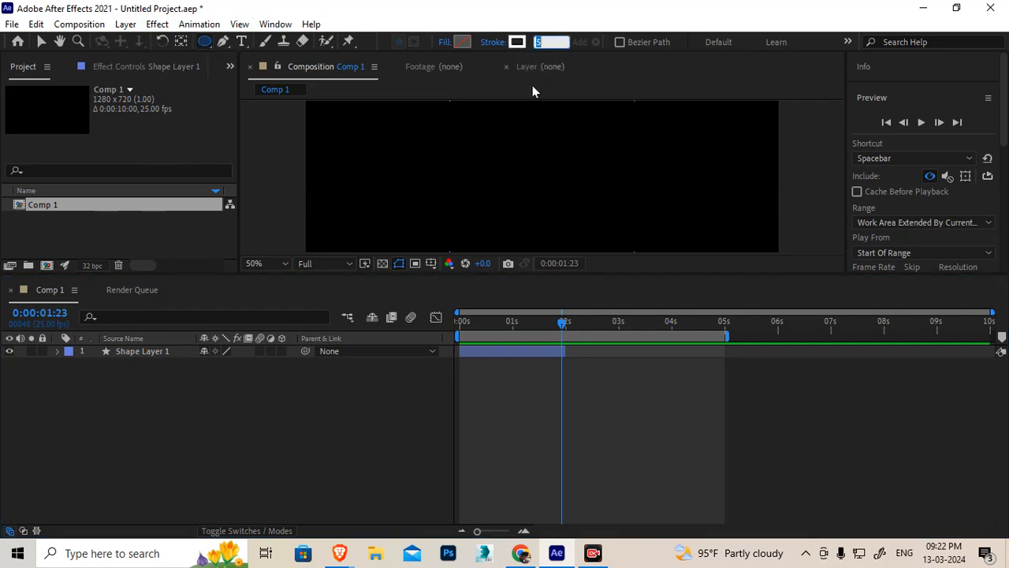
pyautogui.write('10')
pyautogui.press('Return')
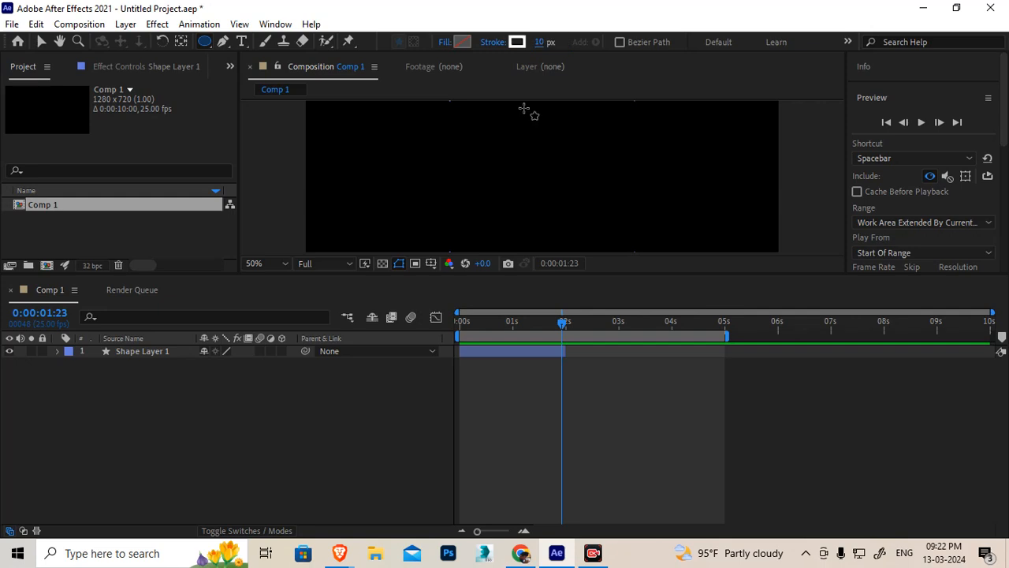
pyautogui.click(543, 175)
pyautogui.moveTo(542, 176); pyautogui.dragTo(592, 223)
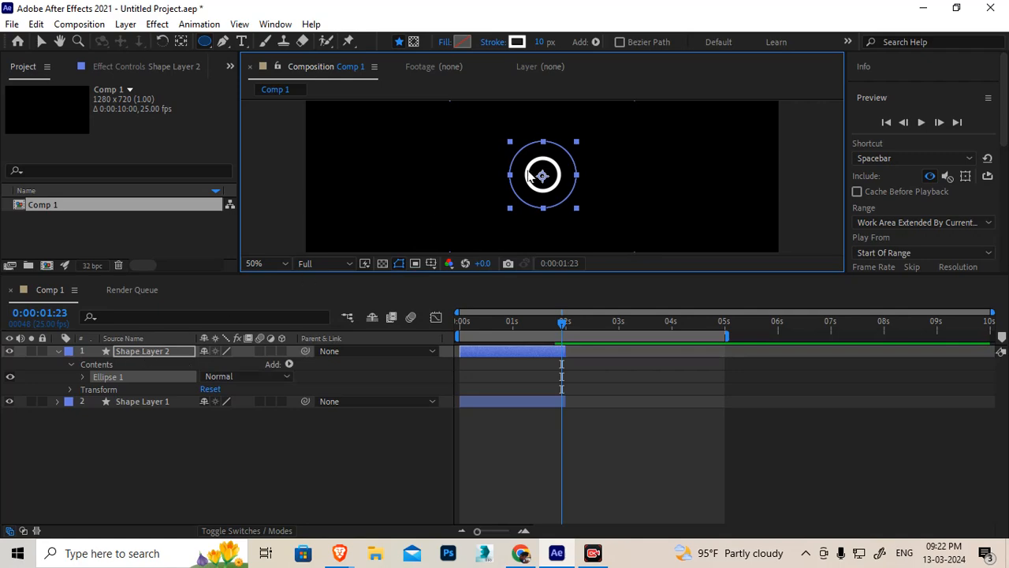
pyautogui.hotkey('ctrl', 'z')
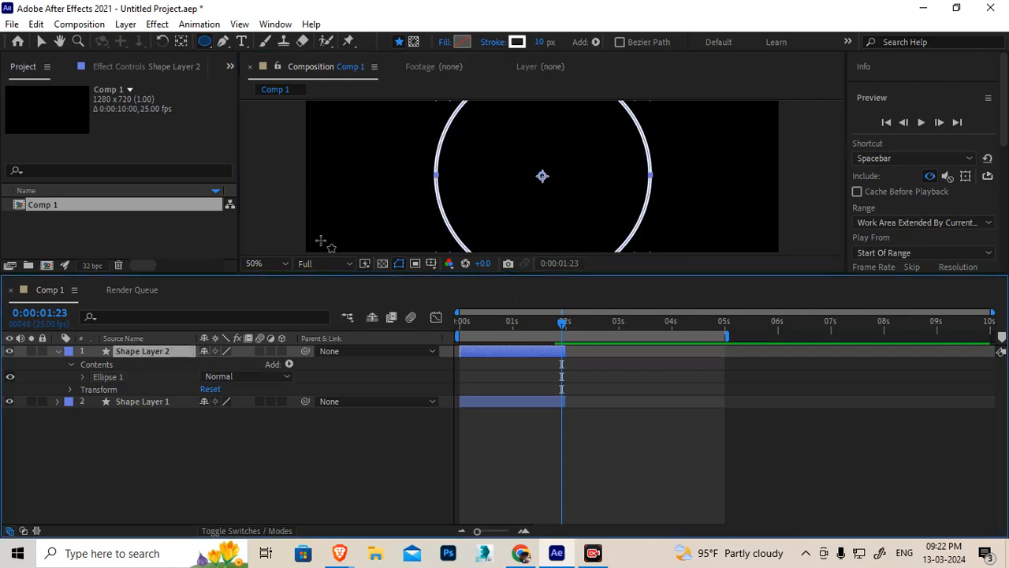
# - Expand Ellipse 1 of Shape Layer 2 and nudge the layer slightly down and left to centre the circle
pyautogui.click(120, 378)
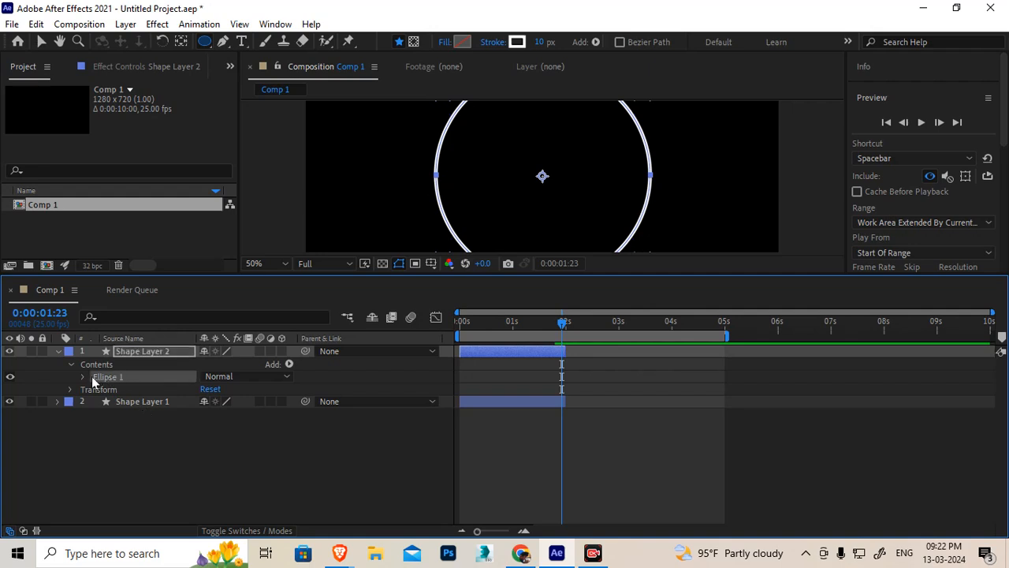
pyautogui.click(83, 376)
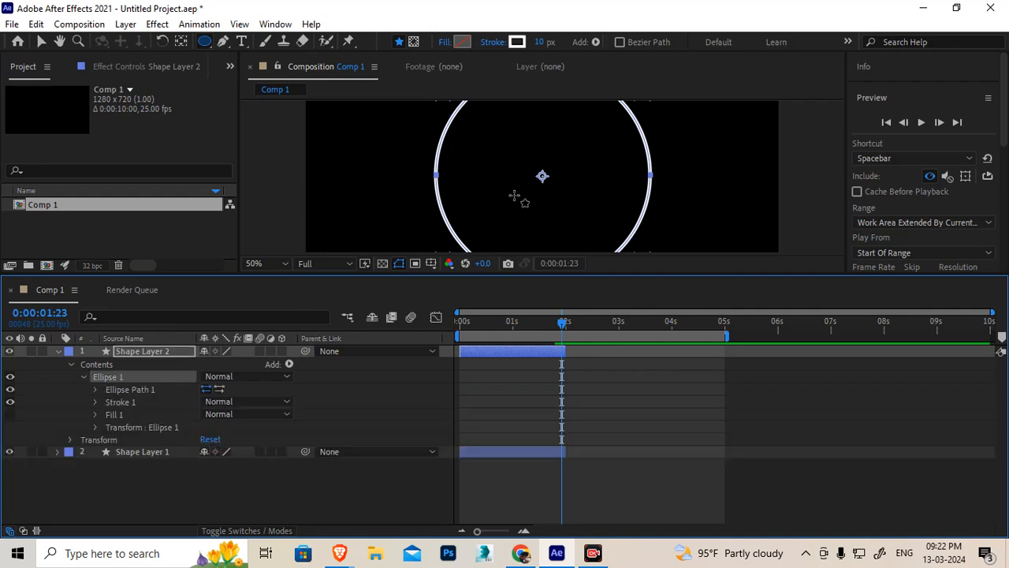
pyautogui.click(125, 350)
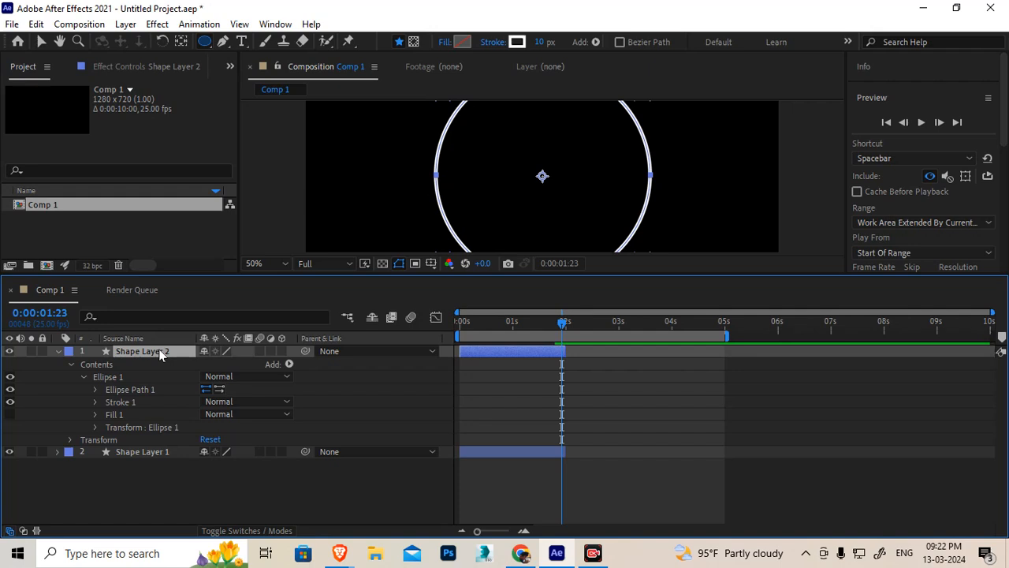
pyautogui.press('Down')
pyautogui.press('Down')
pyautogui.press('Left')
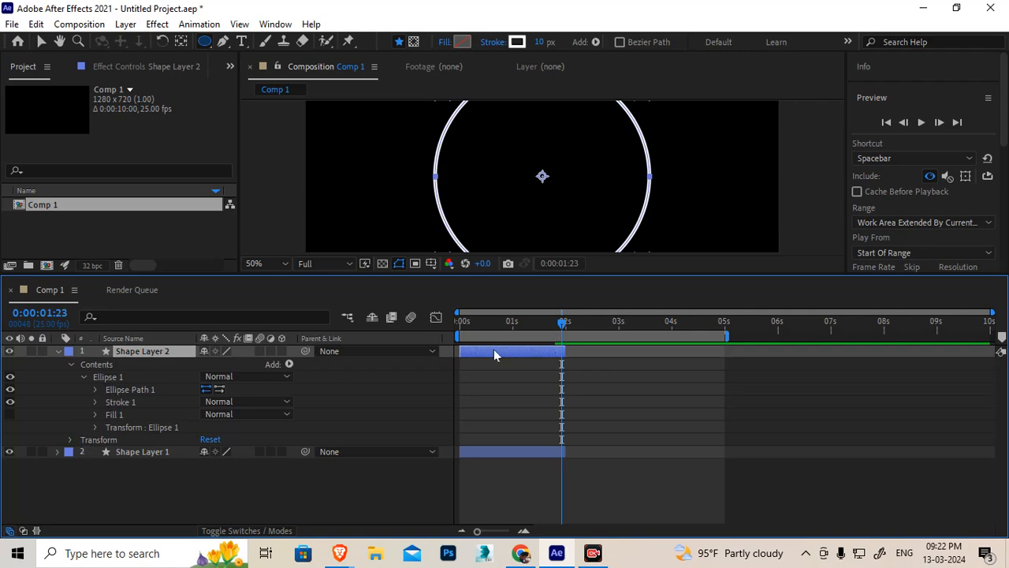
# - Shift Shape Layer 2 in time so that it starts at 0:00:00:24
pyautogui.press('[')
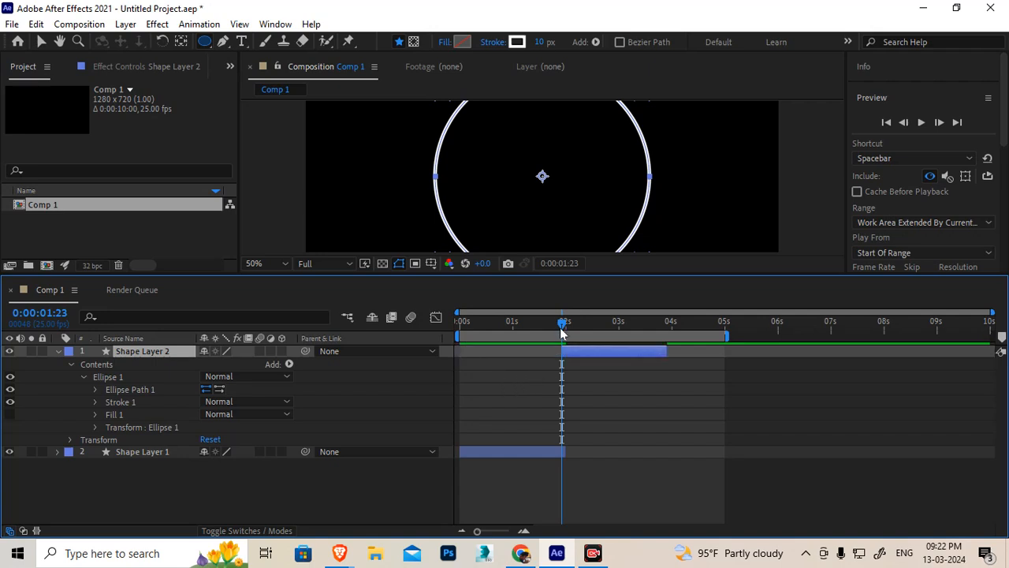
pyautogui.moveTo(561, 328); pyautogui.dragTo(510, 330)
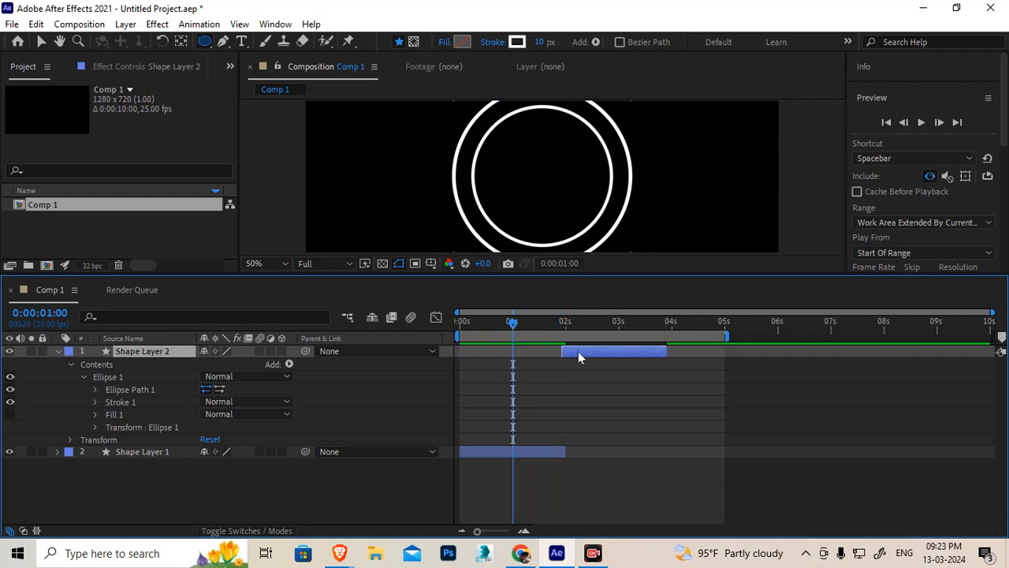
pyautogui.press('[')
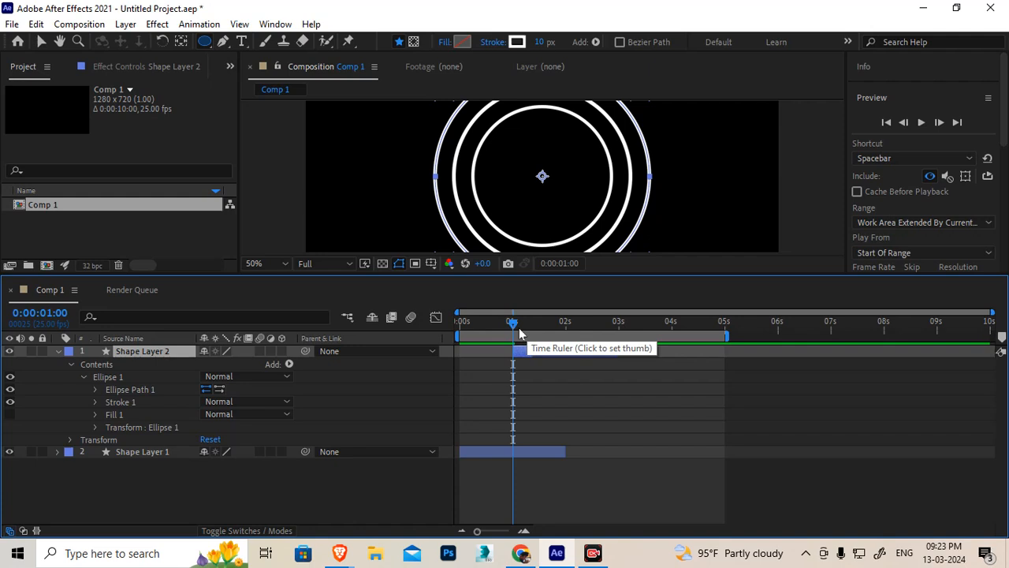
pyautogui.moveTo(513, 324)
pyautogui.mouseDown()
pyautogui.moveTo(455, 342)
pyautogui.moveTo(509, 336)
pyautogui.mouseUp()
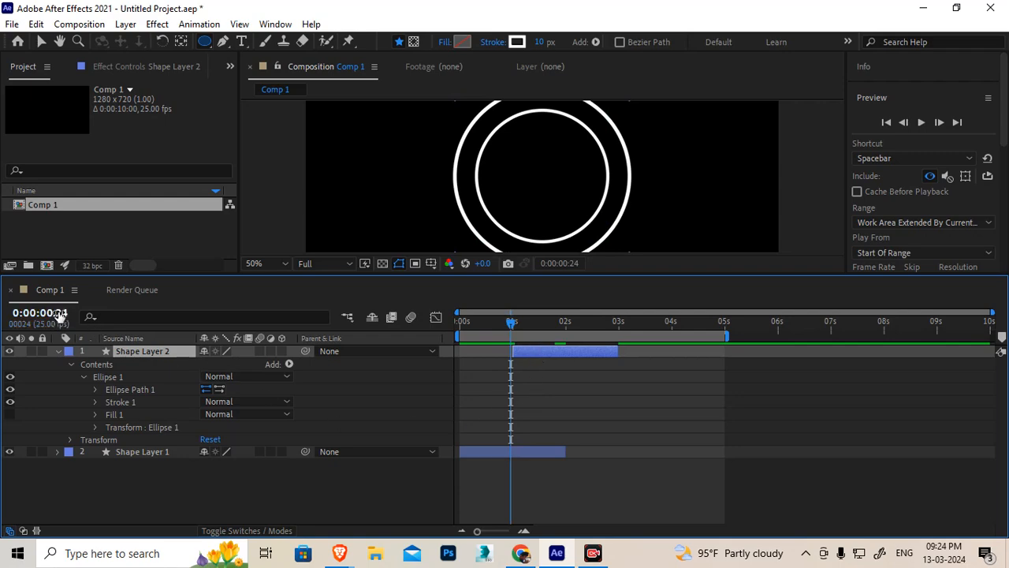
pyautogui.moveTo(558, 368)
pyautogui.mouseDown()
pyautogui.moveTo(575, 349)
pyautogui.moveTo(561, 353)
pyautogui.mouseUp()
pyautogui.click(562, 352)
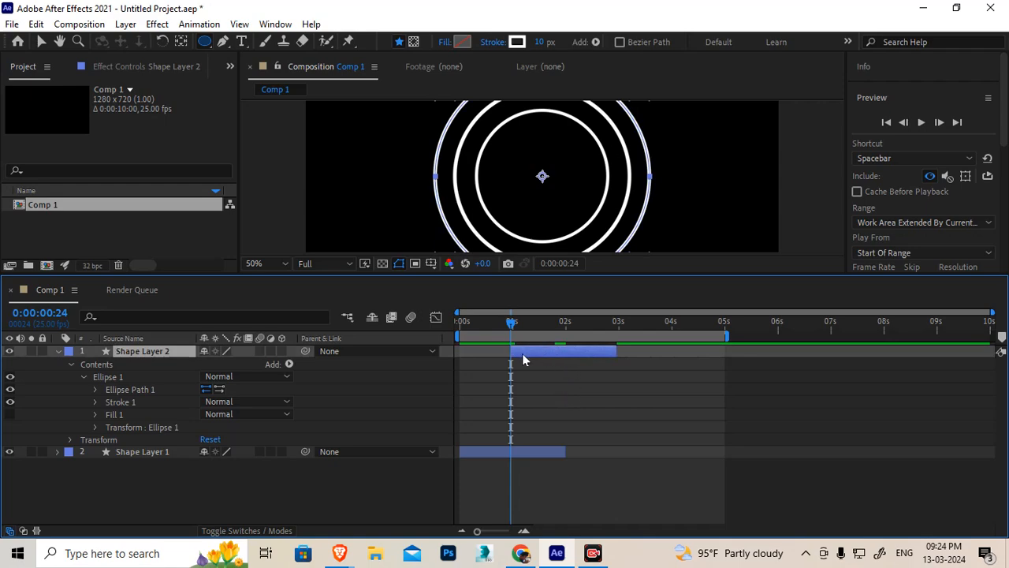
# - Set the Size of Shape Layer 2's Ellipse Path 1 to 0 and keyframe it at 0:00:00:24
pyautogui.click(94, 388)
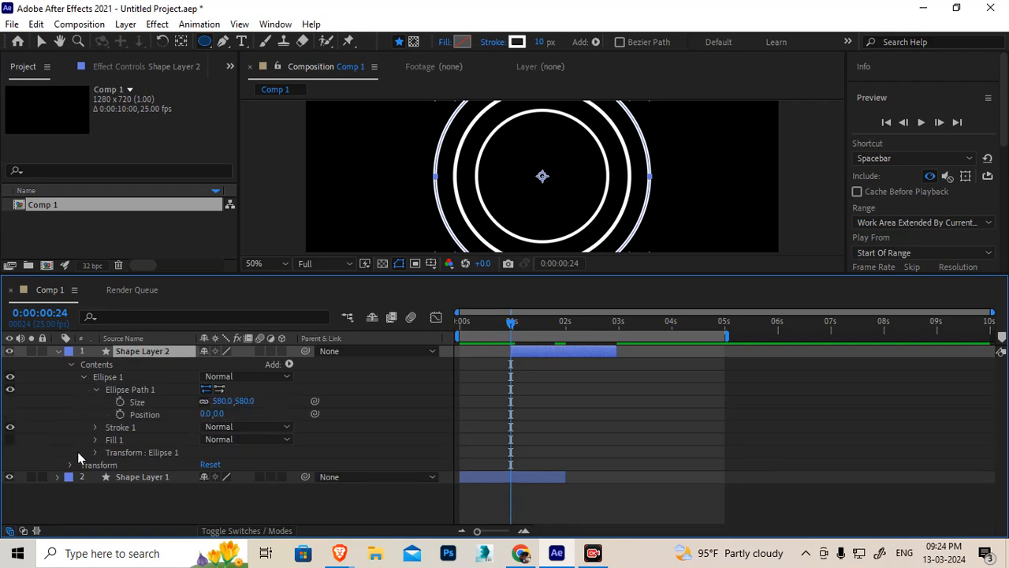
pyautogui.click(137, 394)
pyautogui.click(222, 401)
pyautogui.write('0')
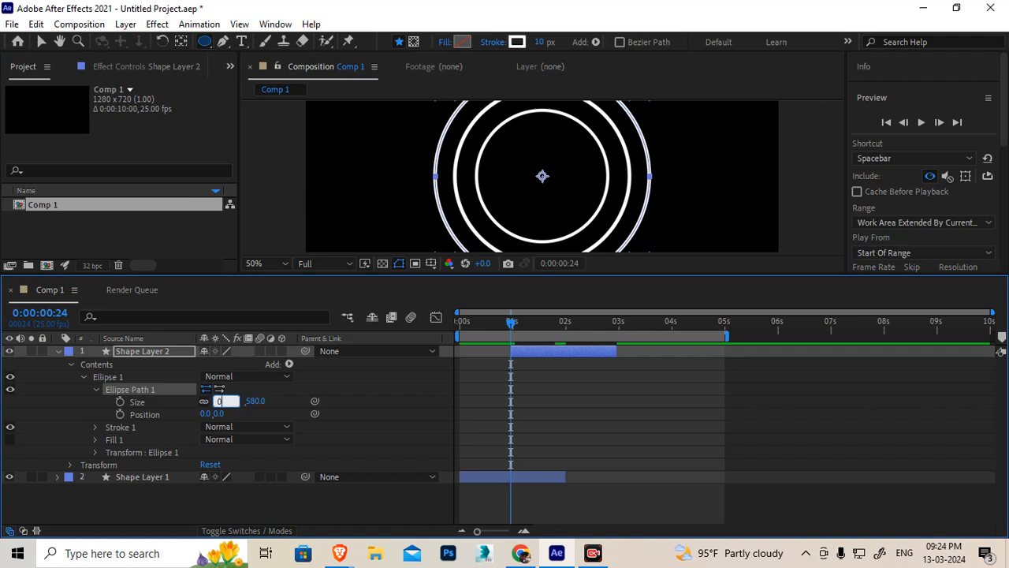
pyautogui.press('Return')
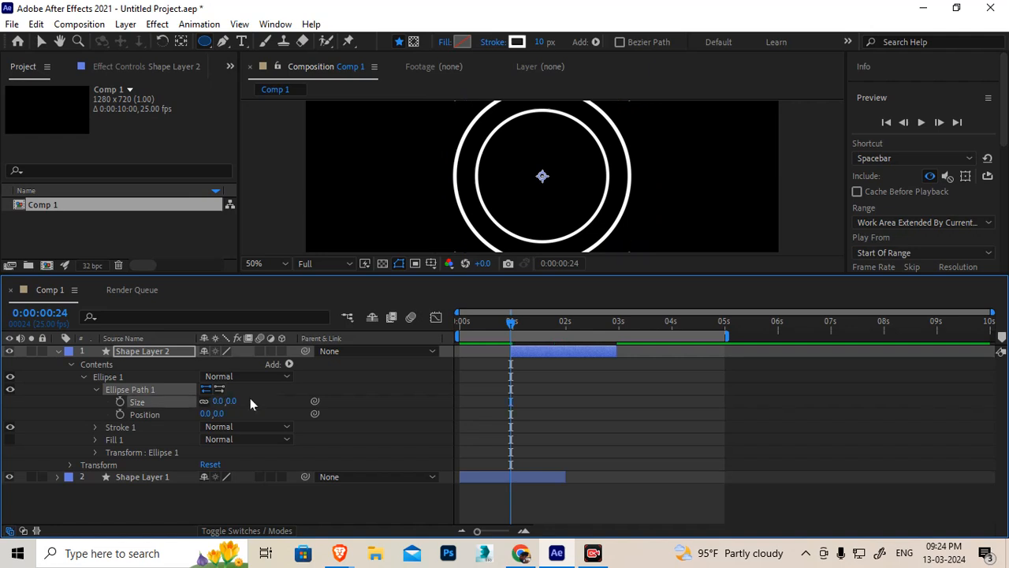
pyautogui.click(120, 402)
# - Add a Size keyframe of 420 at 0:00:01:20 for Shape Layer 2's ellipse and scrub back to check the growth
pyautogui.moveTo(513, 322); pyautogui.dragTo(558, 325)
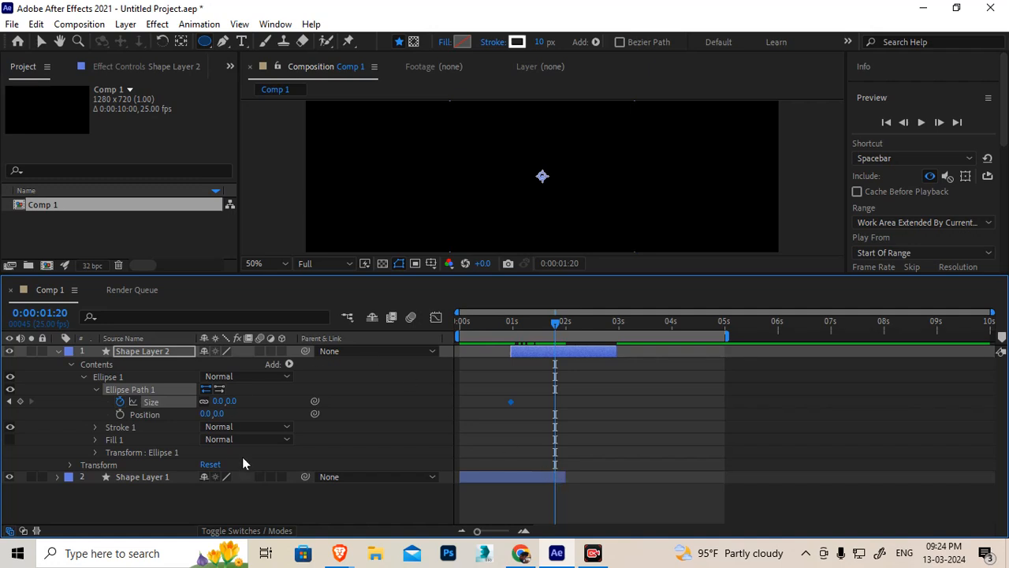
pyautogui.moveTo(225, 402); pyautogui.dragTo(558, 430)
pyautogui.click(223, 401)
pyautogui.write('420')
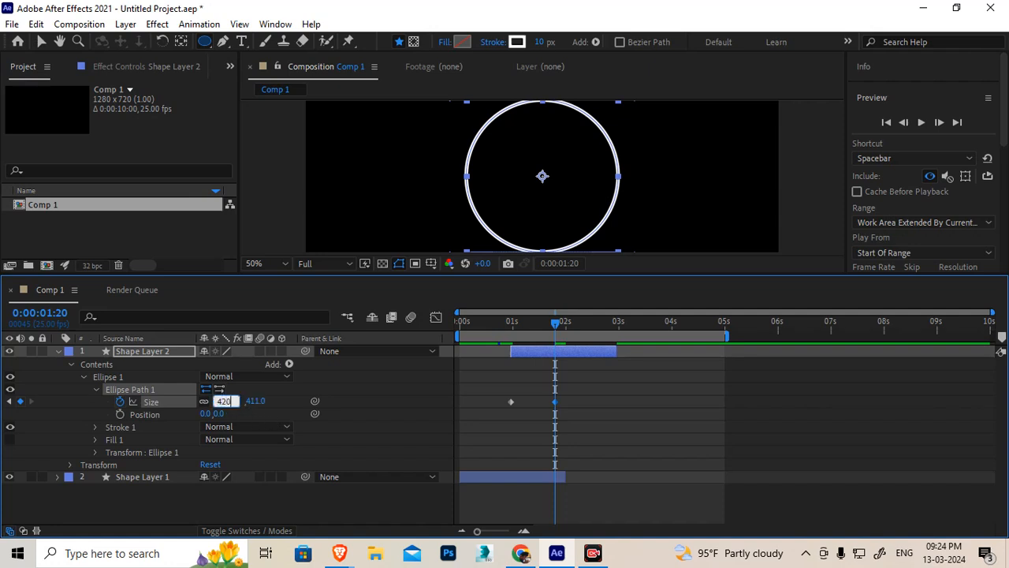
pyautogui.press('Return')
pyautogui.click(549, 322)
pyautogui.moveTo(550, 323); pyautogui.dragTo(519, 328)
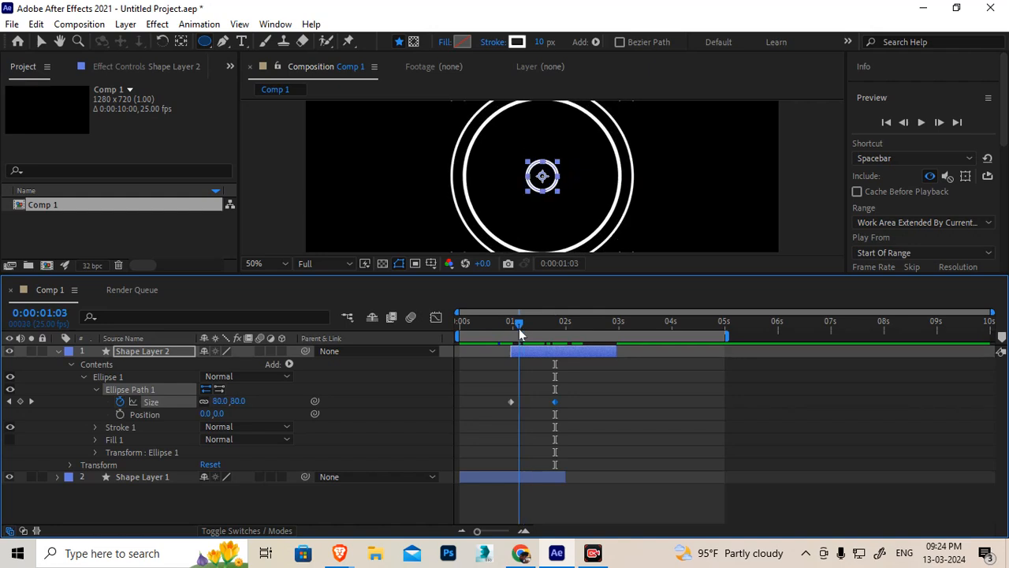
# - Return to the first Size keyframe at 0:00:00:24 and set the Stroke Width of Shape Layer 2's Stroke 1 to 20
pyautogui.press('j')
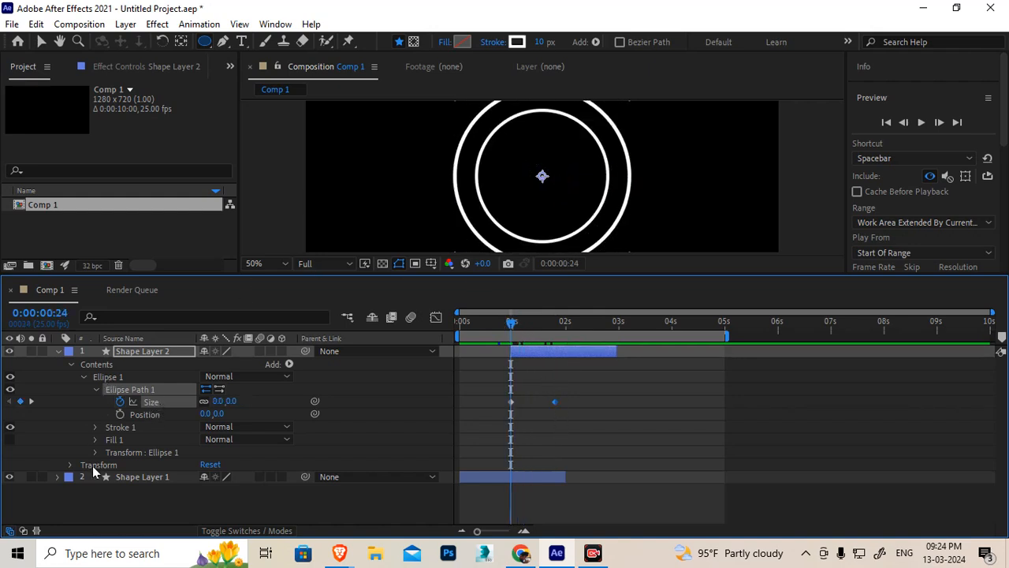
pyautogui.click(96, 426)
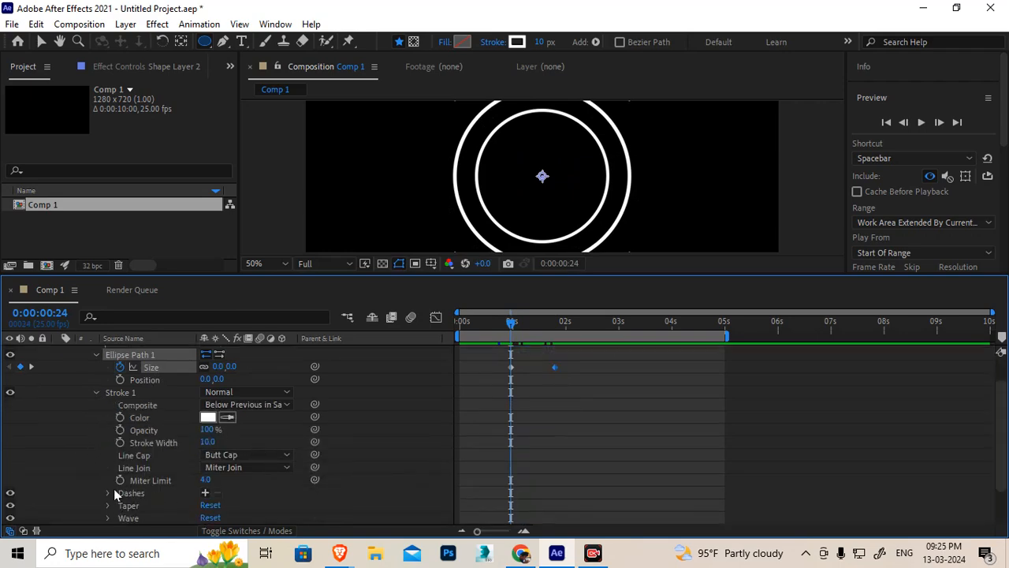
pyautogui.scroll(-1, 149, 456)
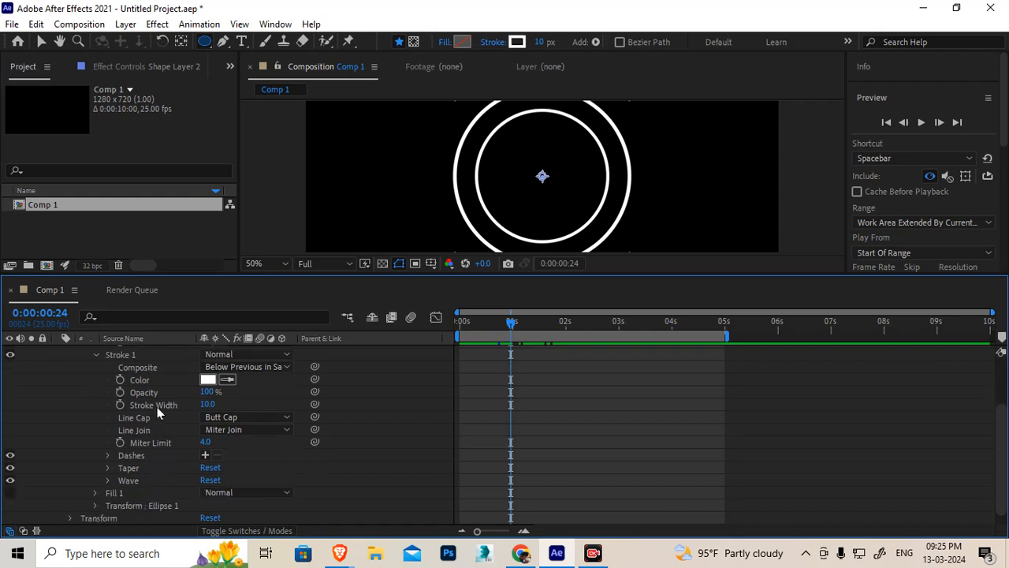
pyautogui.click(209, 404)
pyautogui.write('20')
pyautogui.press('Return')
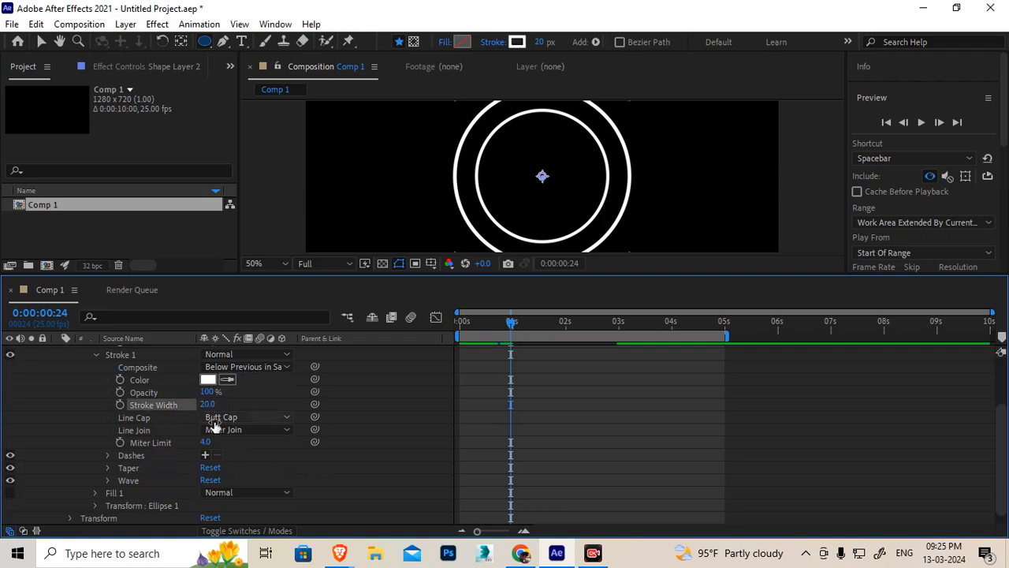
# - Add a Trim Paths modifier to Shape Layer 2's Ellipse 1 group and expand its properties
pyautogui.scroll(2, 217, 418)
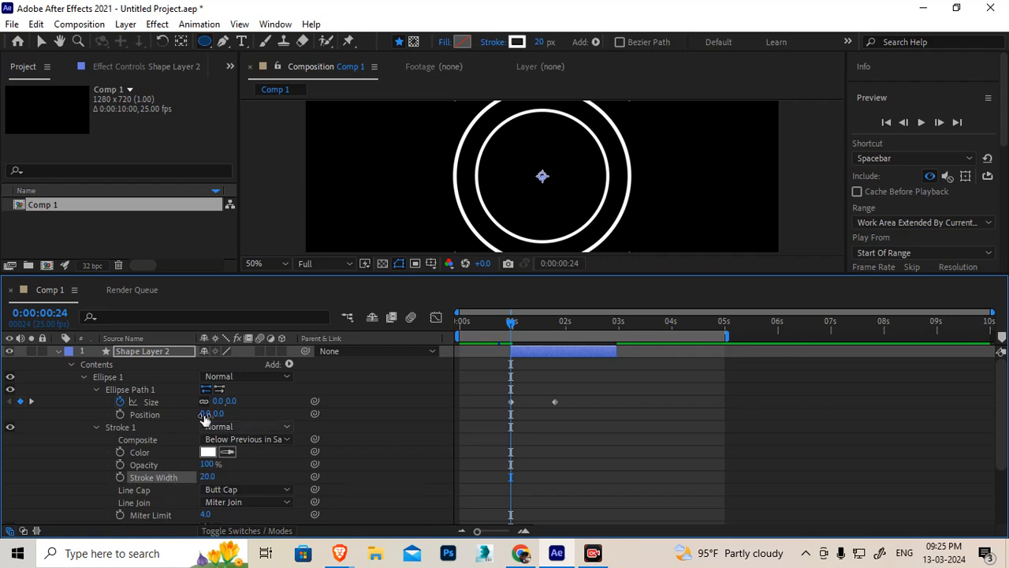
pyautogui.click(85, 376)
pyautogui.click(115, 378)
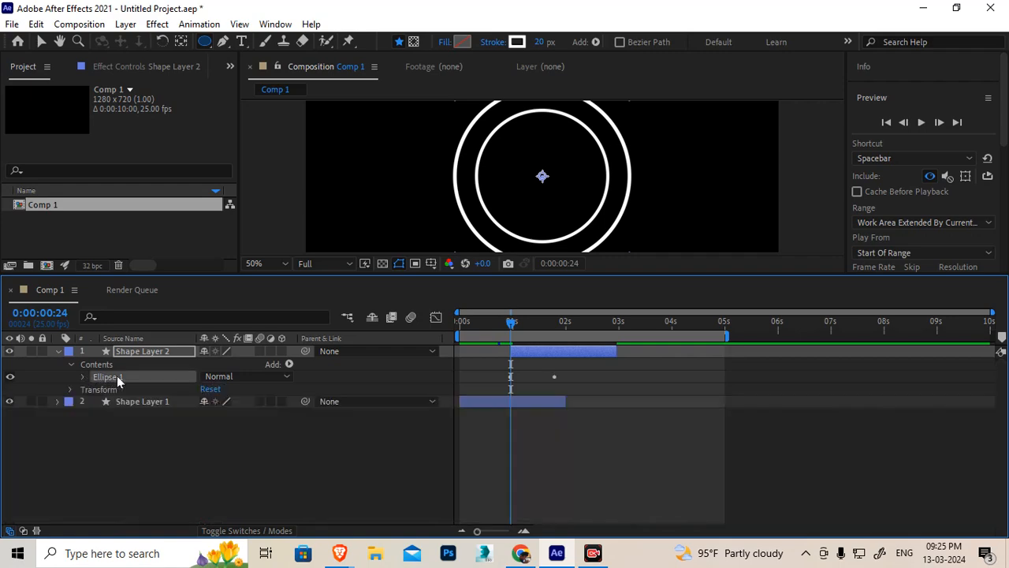
pyautogui.click(290, 365)
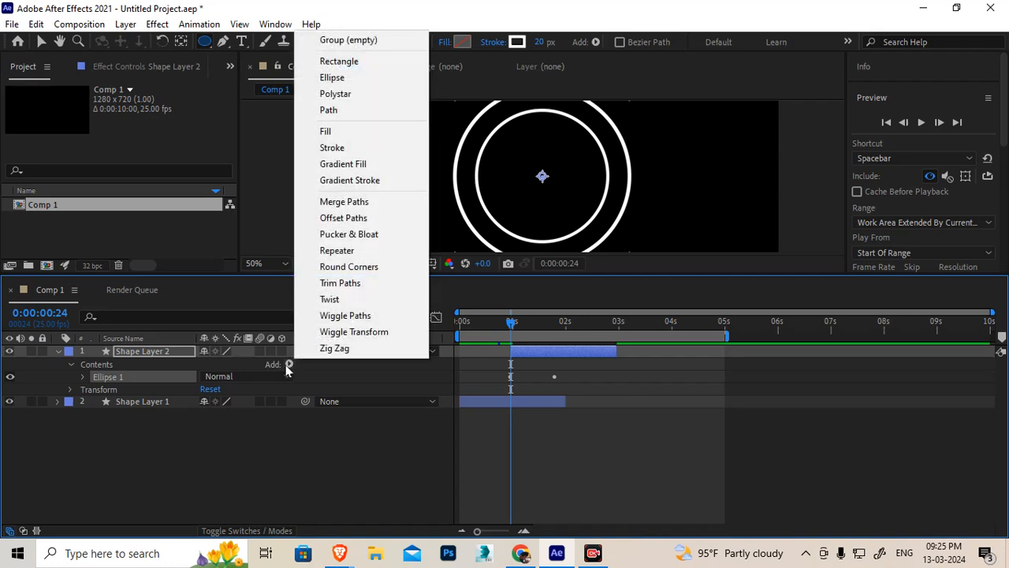
pyautogui.click(342, 284)
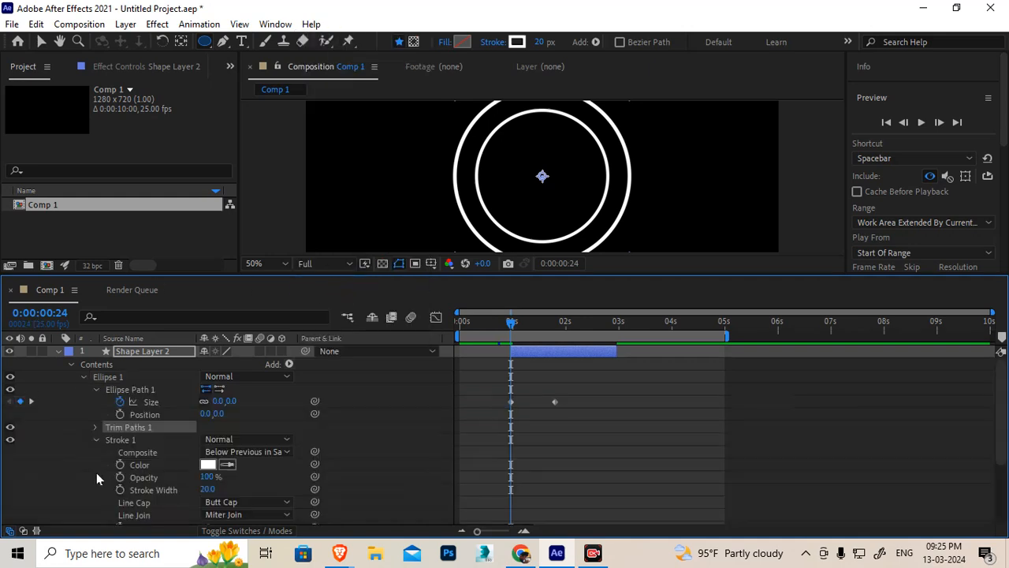
pyautogui.click(95, 427)
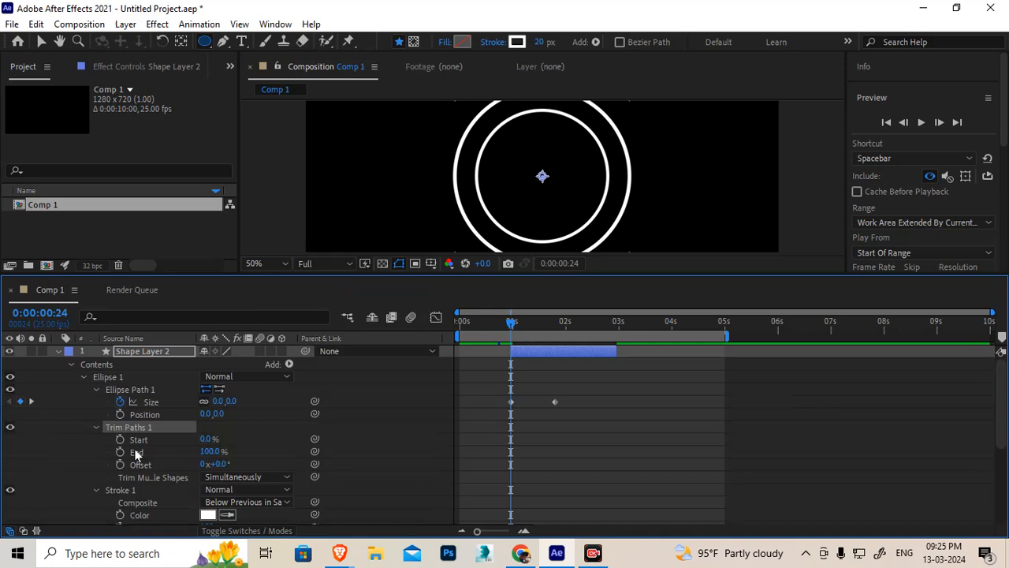
# - Set the End of Shape Layer 2's Trim Paths 1 to 0% and keyframe it at 0:00:00:24
pyautogui.click(210, 453)
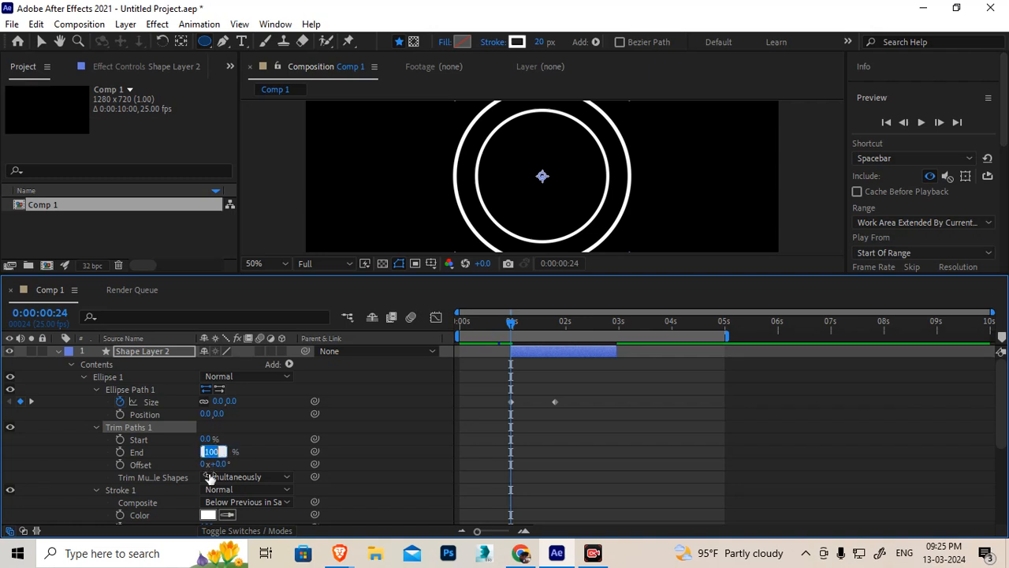
pyautogui.click(140, 450)
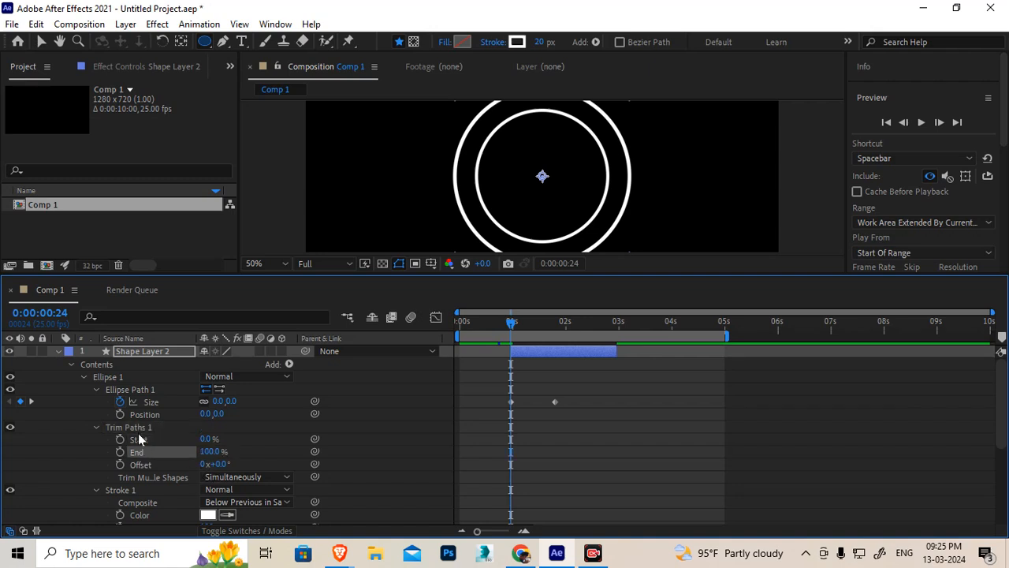
pyautogui.moveTo(513, 324); pyautogui.dragTo(524, 324)
pyautogui.press('space')
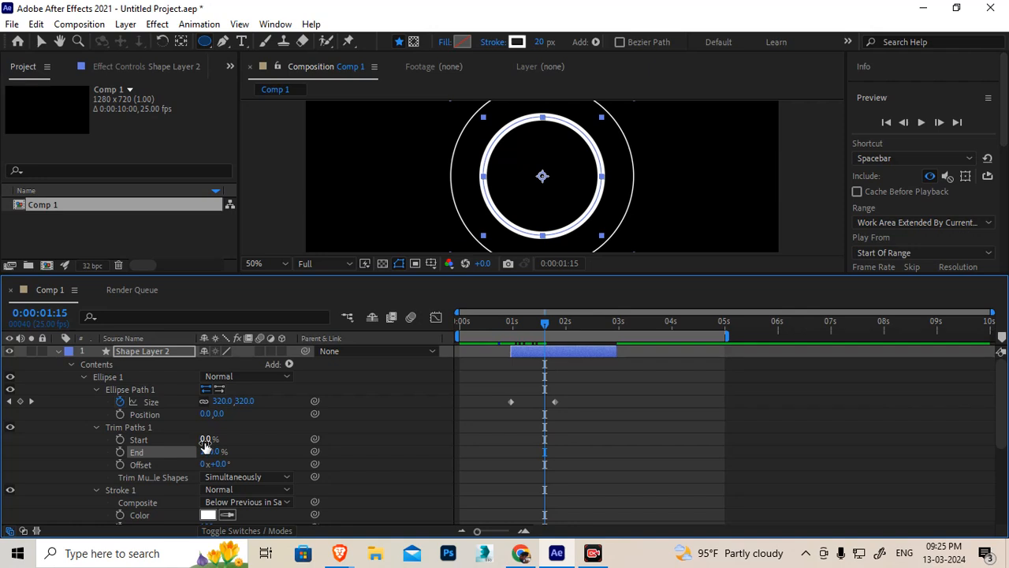
pyautogui.moveTo(208, 454)
pyautogui.mouseDown()
pyautogui.moveTo(193, 455)
pyautogui.moveTo(223, 454)
pyautogui.moveTo(163, 470)
pyautogui.moveTo(284, 463)
pyautogui.moveTo(149, 471)
pyautogui.mouseUp()
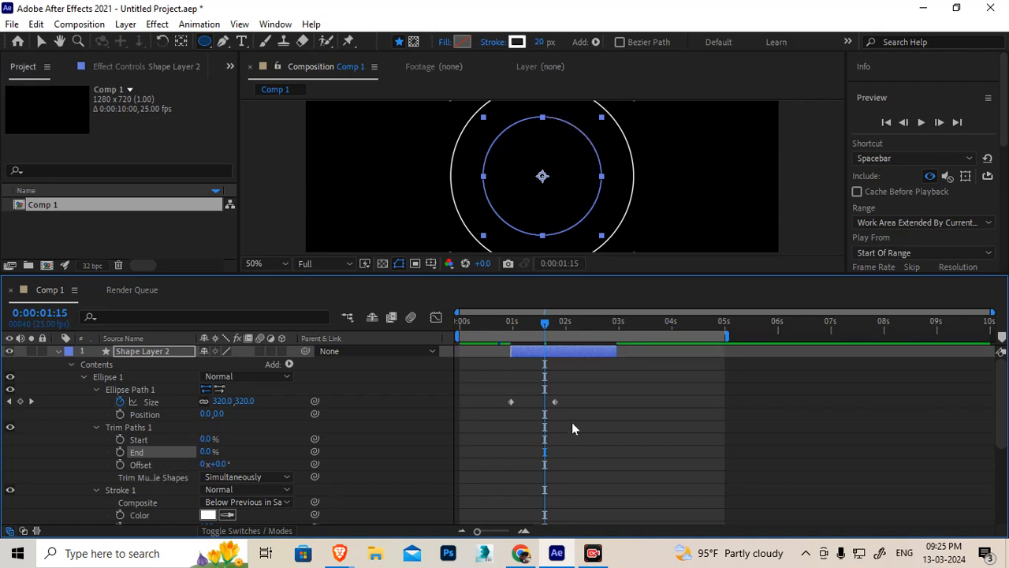
pyautogui.moveTo(542, 331); pyautogui.dragTo(512, 336)
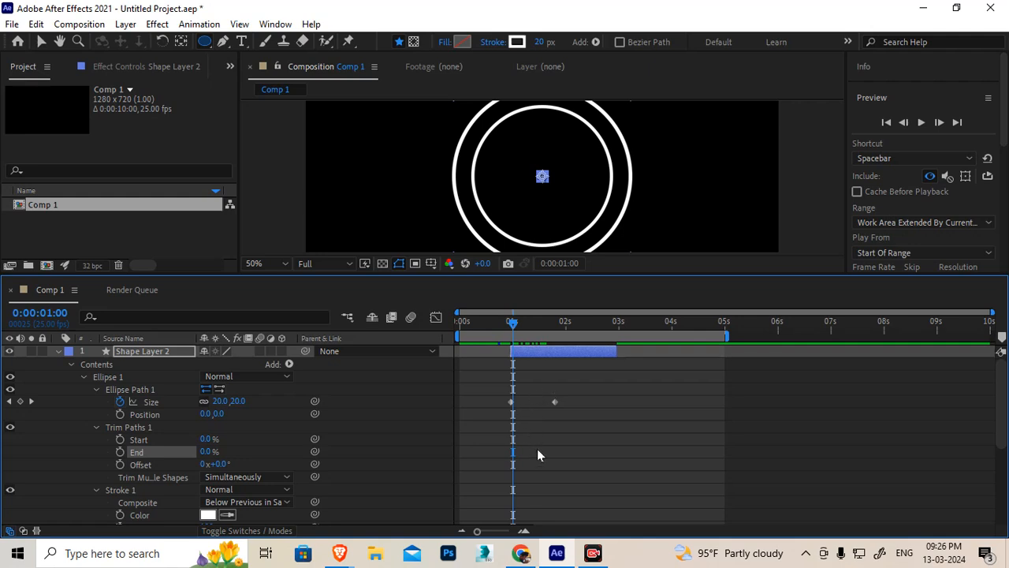
pyautogui.press('pageup')
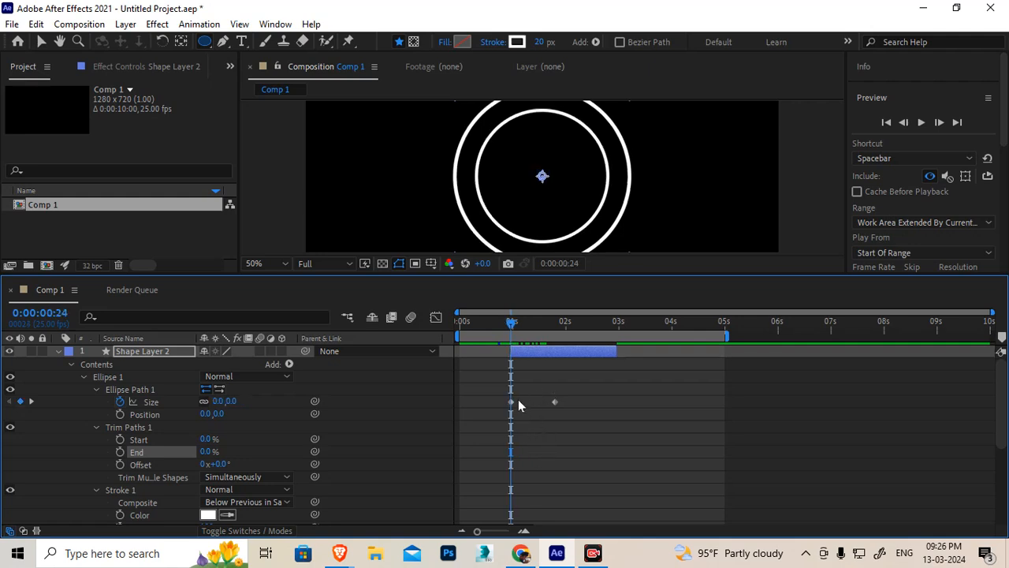
pyautogui.click(119, 452)
# - Add a Trim Paths End keyframe of 100% at 0:00:01:20, aligned with the second Size keyframe, and scrub through the drawn circle
pyautogui.click(555, 402)
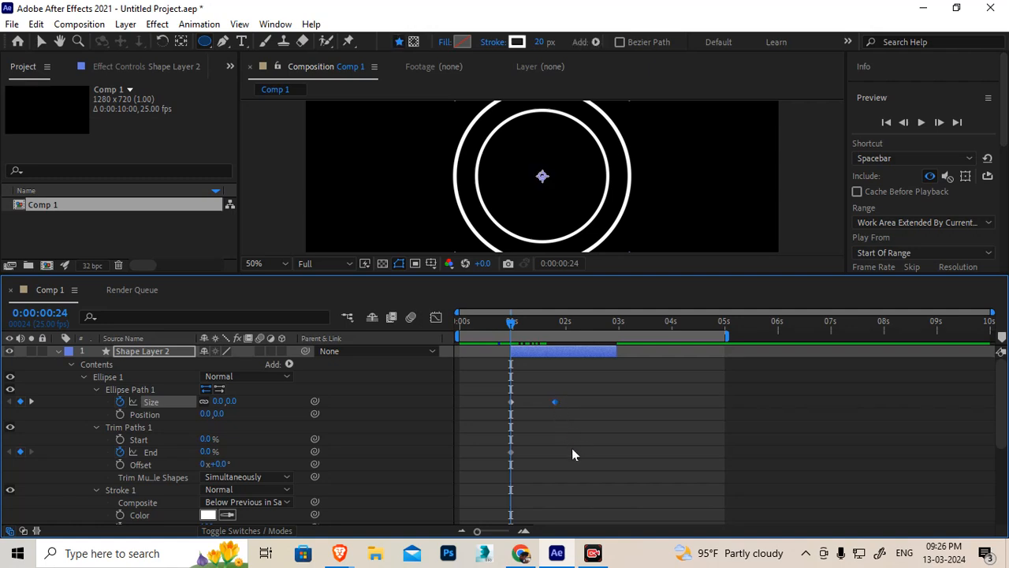
pyautogui.press('k')
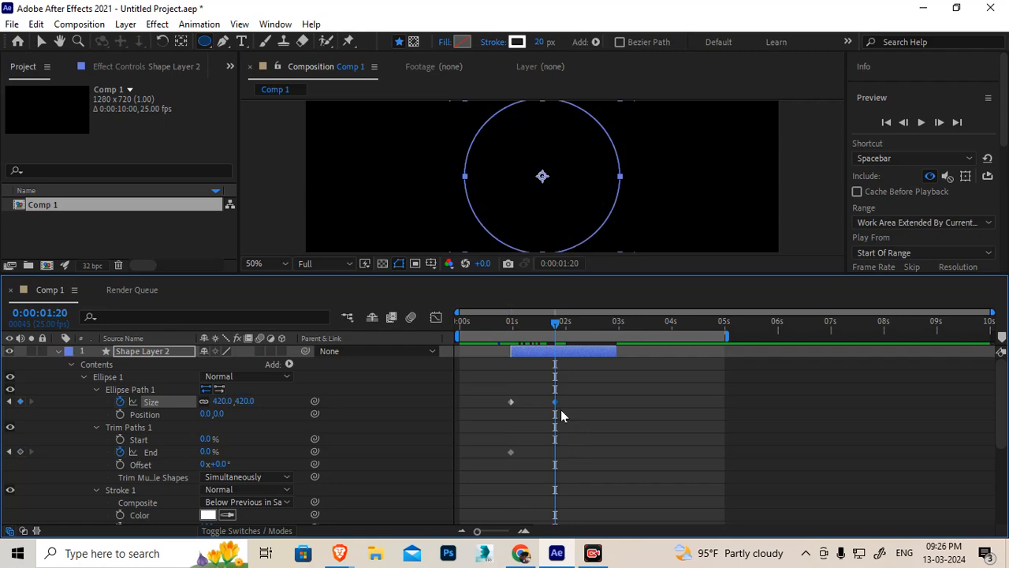
pyautogui.click(205, 451)
pyautogui.write('100')
pyautogui.press('Return')
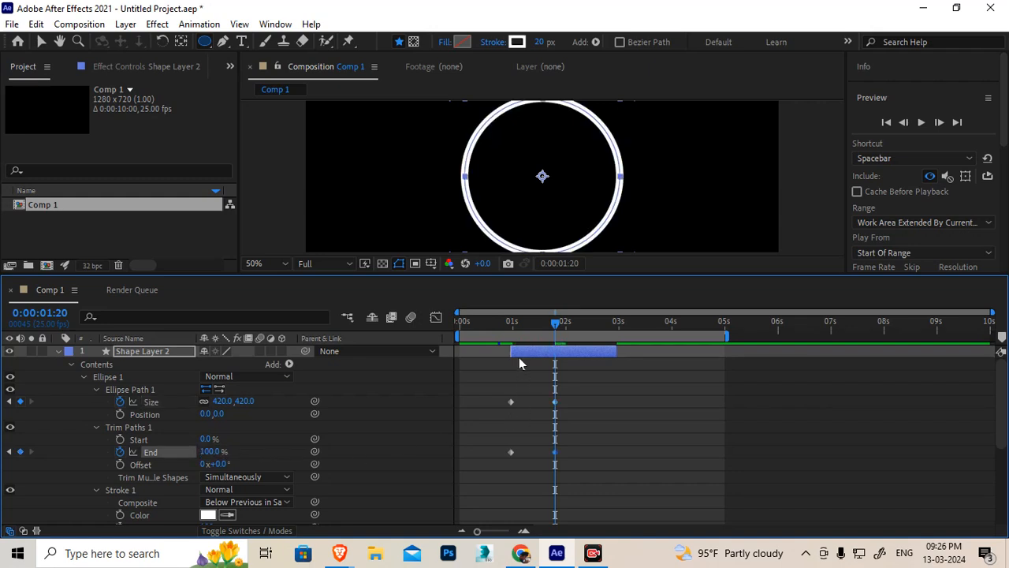
pyautogui.moveTo(514, 323); pyautogui.dragTo(565, 322)
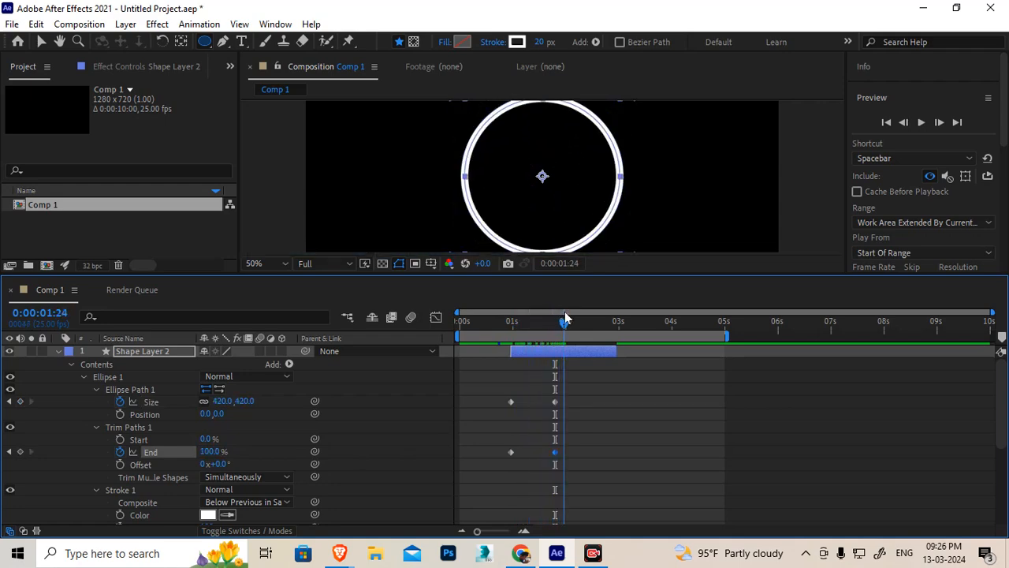
# - Apply Easy Ease to all Size and Trim Paths End keyframes of Shape Layer 2
pyautogui.moveTo(494, 390); pyautogui.dragTo(570, 455)
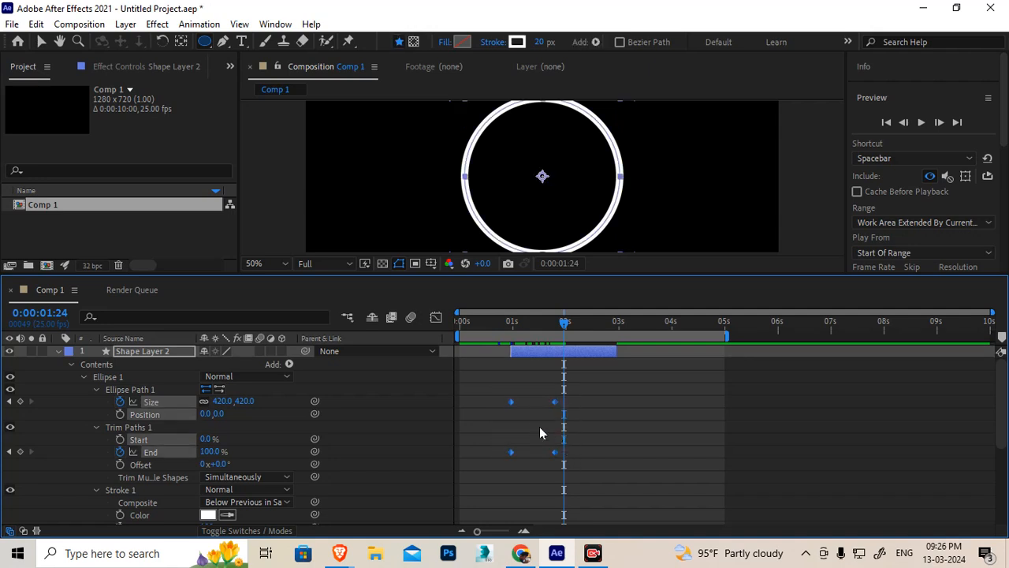
pyautogui.rightClick(555, 403)
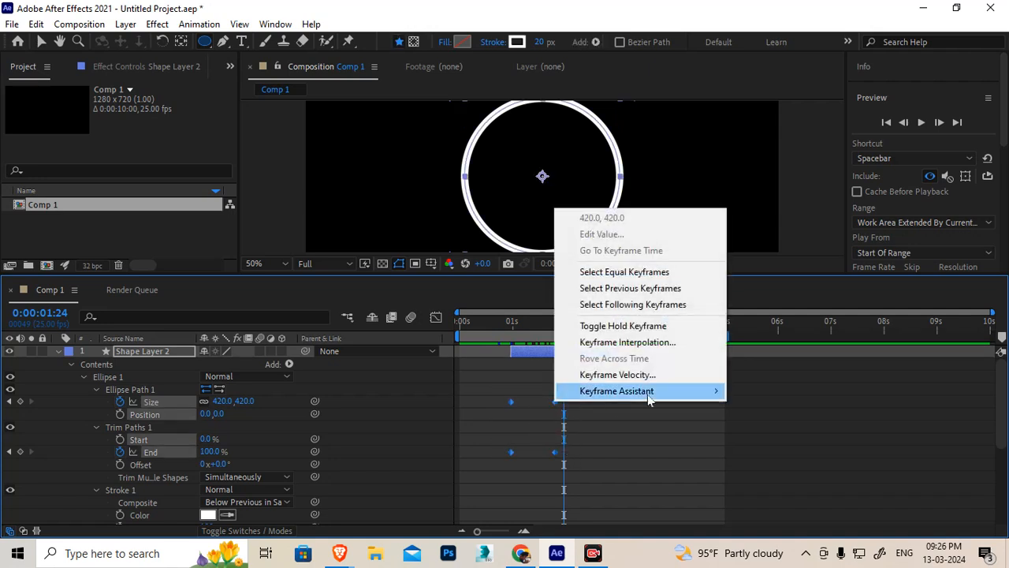
pyautogui.moveTo(649, 391)
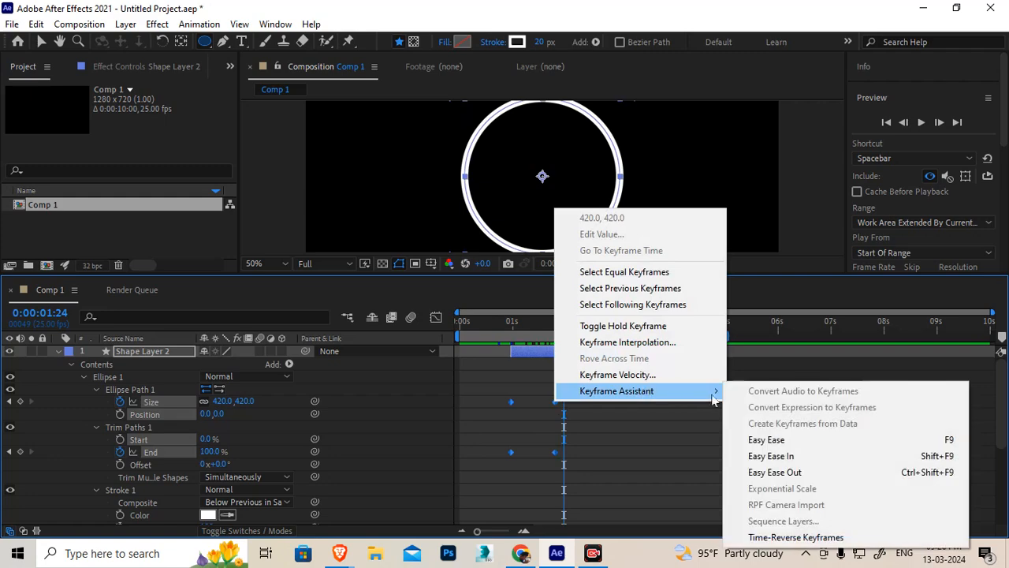
pyautogui.click(762, 445)
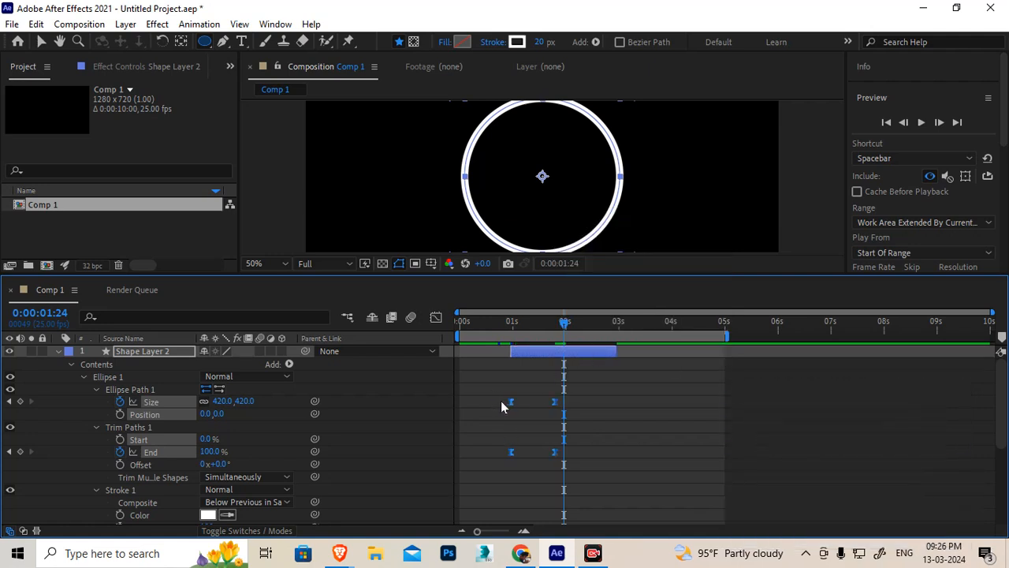
# - Open the Graph Editor for the eased keyframes, fit all curves in view and switch to the speed graph
pyautogui.click(438, 317)
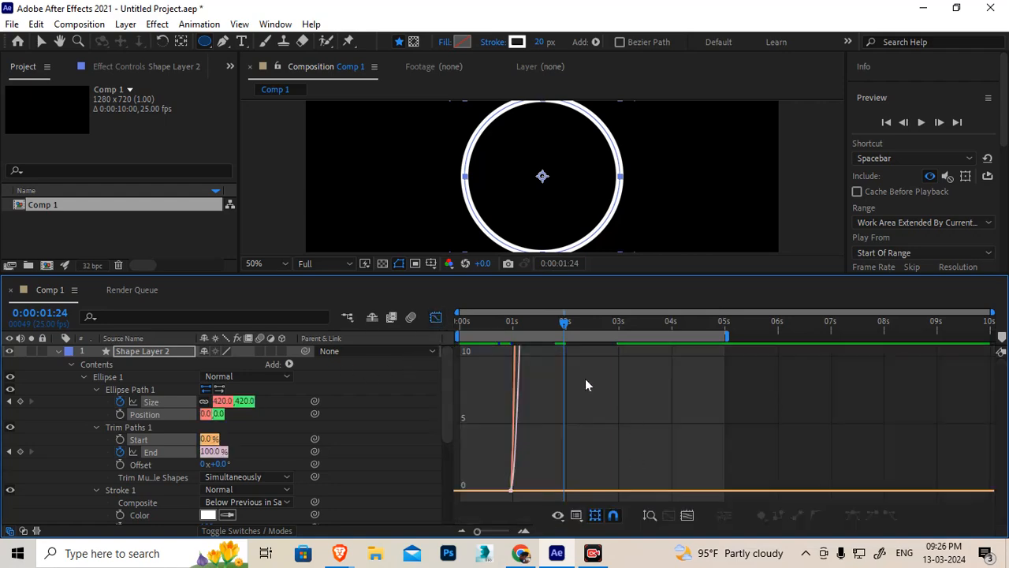
pyautogui.click(686, 516)
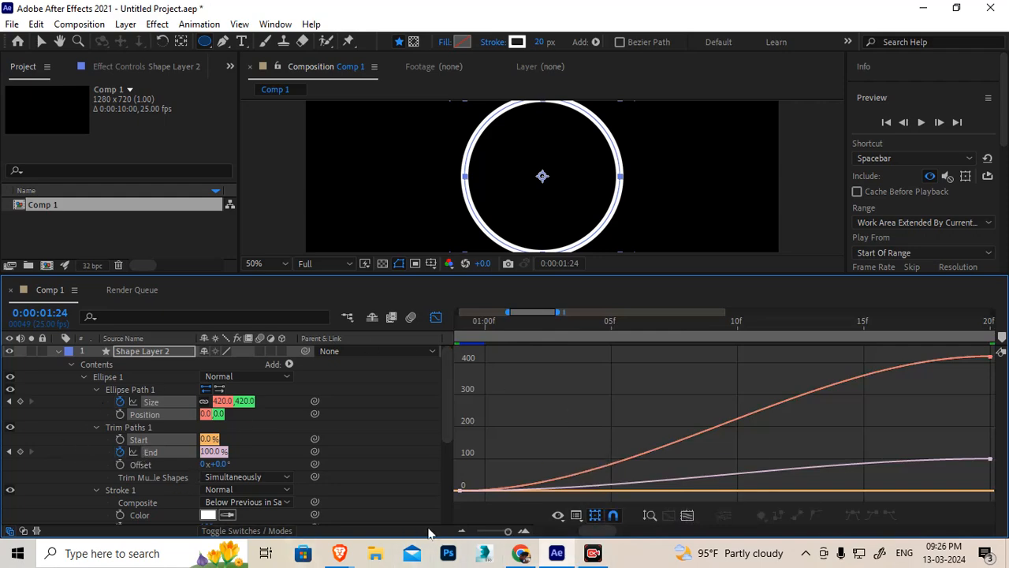
pyautogui.click(577, 514)
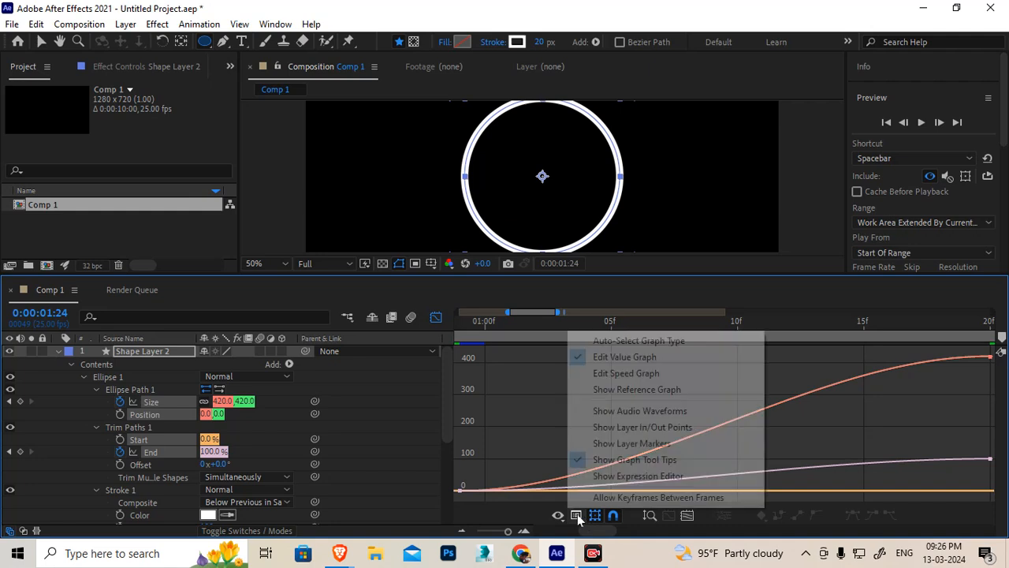
pyautogui.click(635, 373)
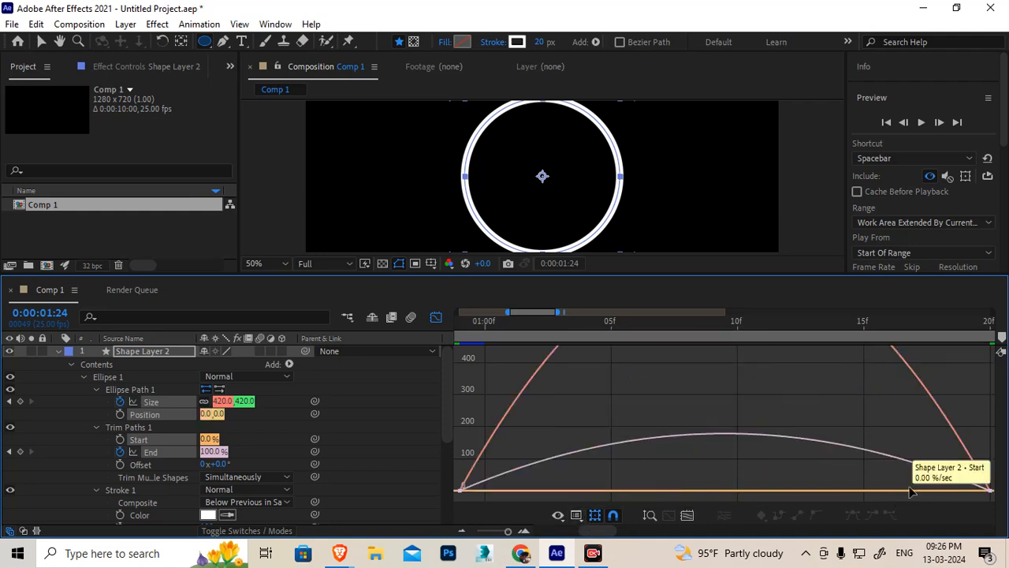
# - Lengthen the incoming ease of the Size and End keyframes at 0:00:01:20 so the speed peaks early, and return to the keyframe view
pyautogui.moveTo(903, 426); pyautogui.dragTo(995, 495)
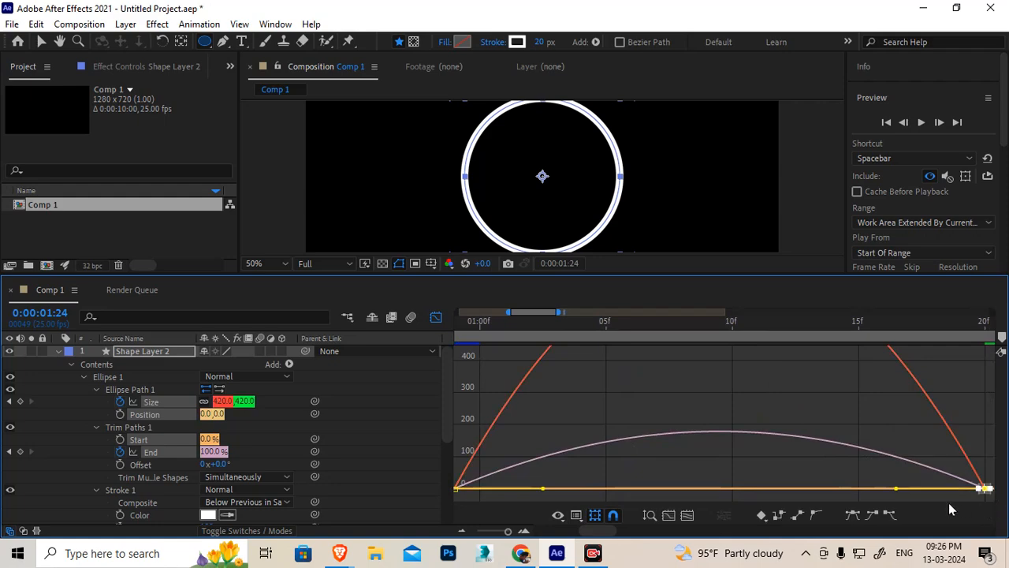
pyautogui.moveTo(896, 493); pyautogui.dragTo(745, 501)
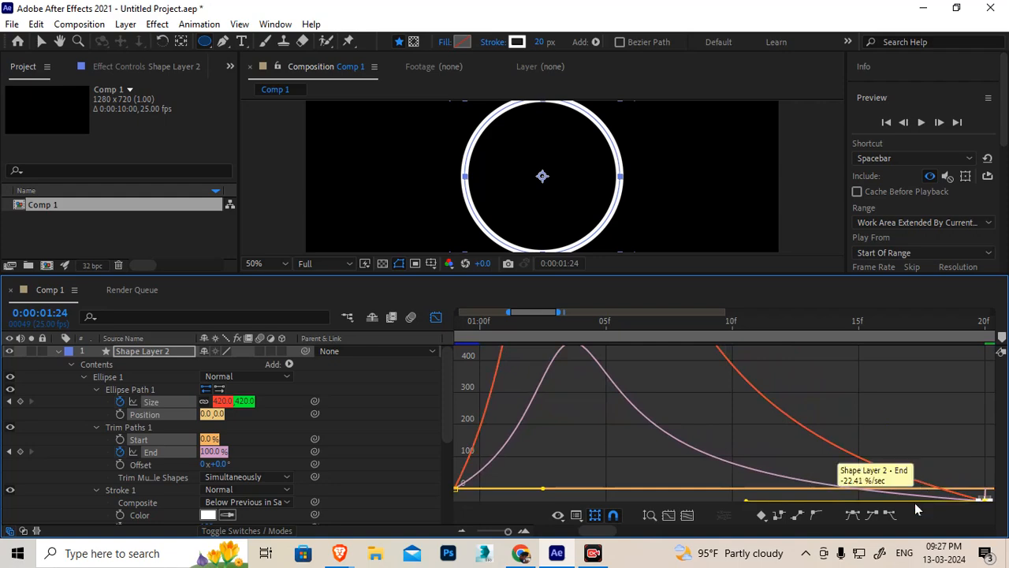
pyautogui.hotkey('ctrl', 'z')
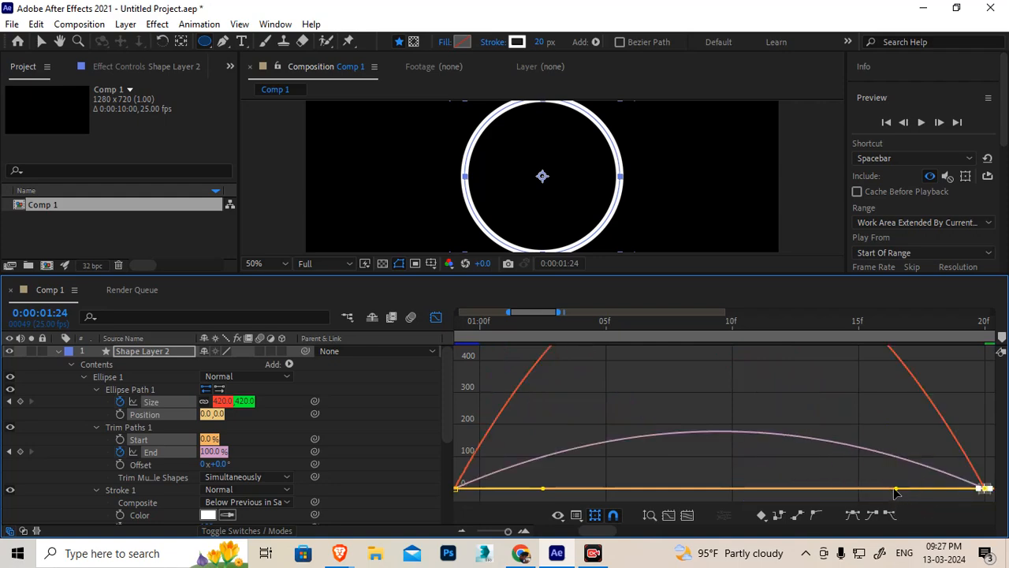
pyautogui.moveTo(895, 491); pyautogui.dragTo(810, 491)
pyautogui.click(686, 515)
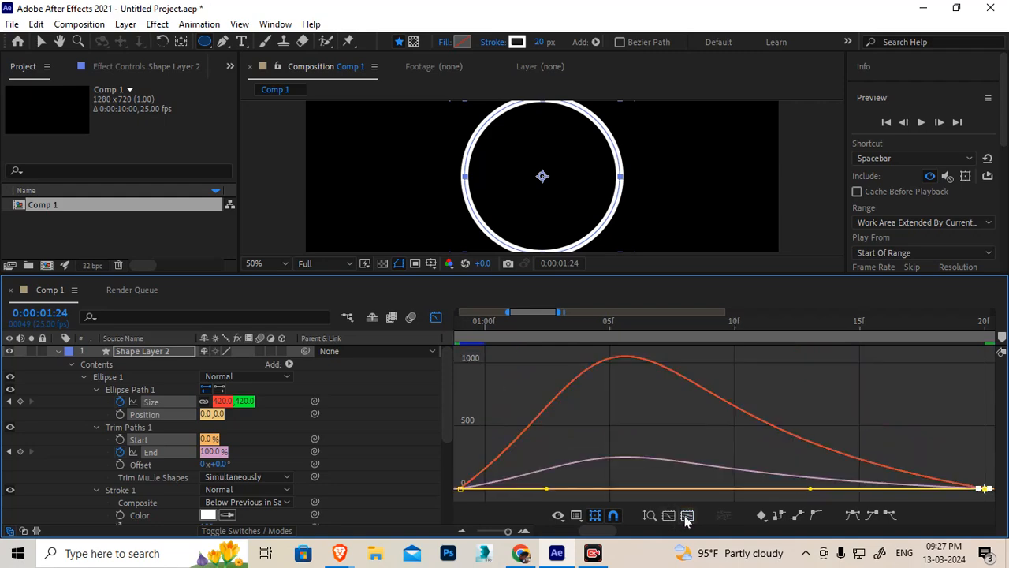
pyautogui.click(436, 318)
pyautogui.moveTo(491, 535); pyautogui.dragTo(477, 531)
# - Preview the trimmed circle's eased growth twice, starting at 0:00:00:24 and then at 0:00:00:22
pyautogui.click(511, 324)
pyautogui.press('space')
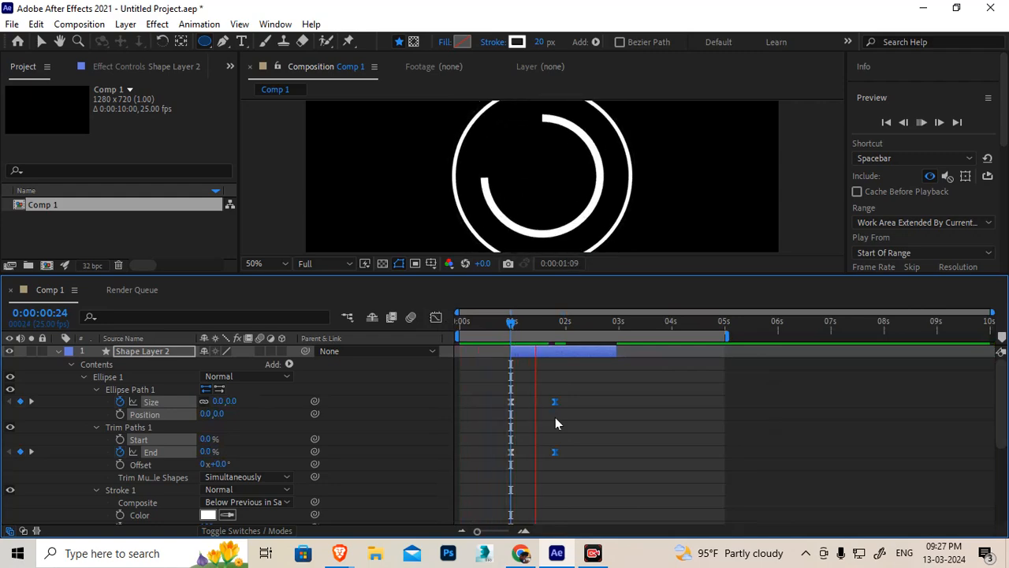
pyautogui.press('space')
pyautogui.click(507, 322)
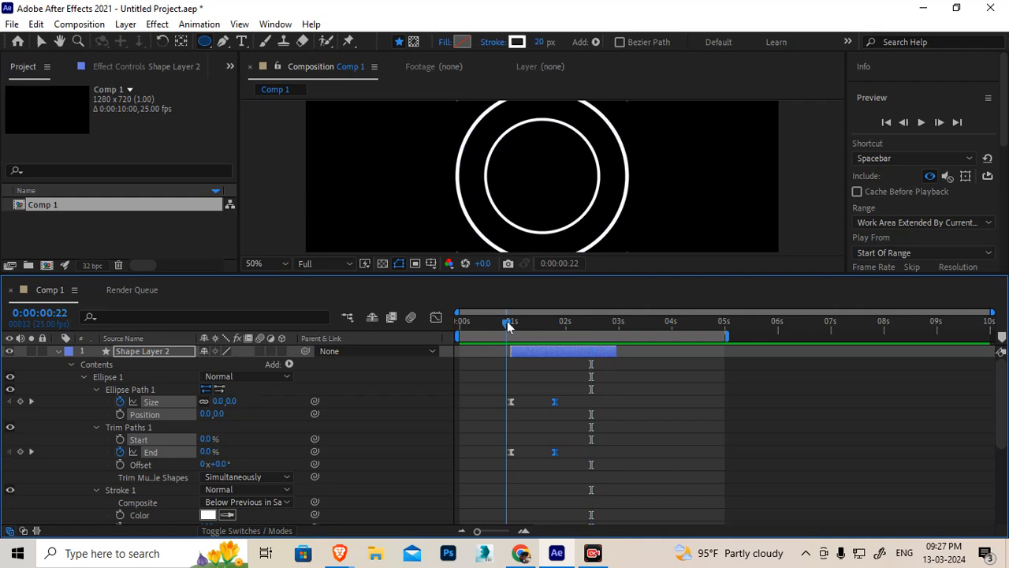
pyautogui.press('space')
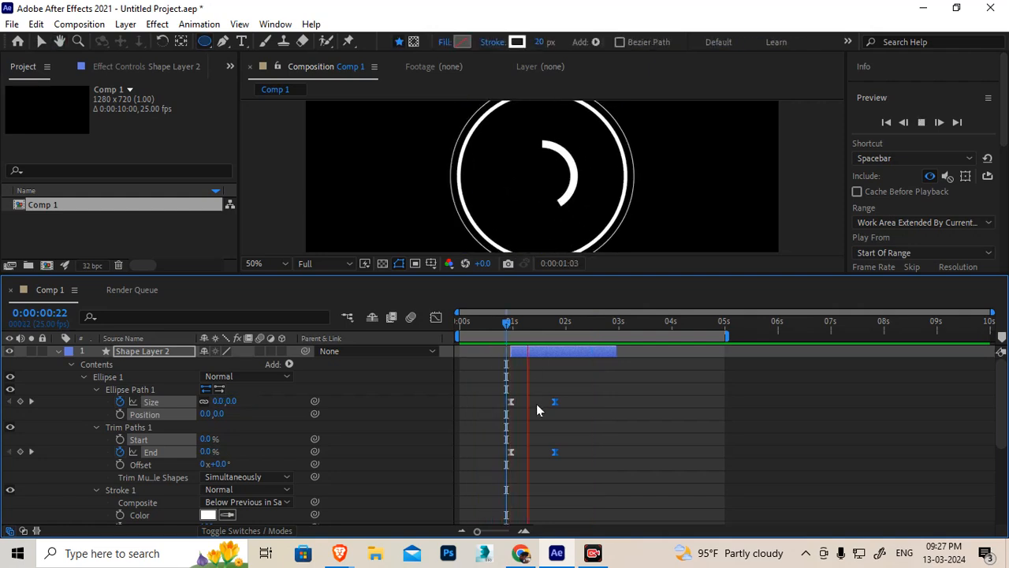
pyautogui.press('space')
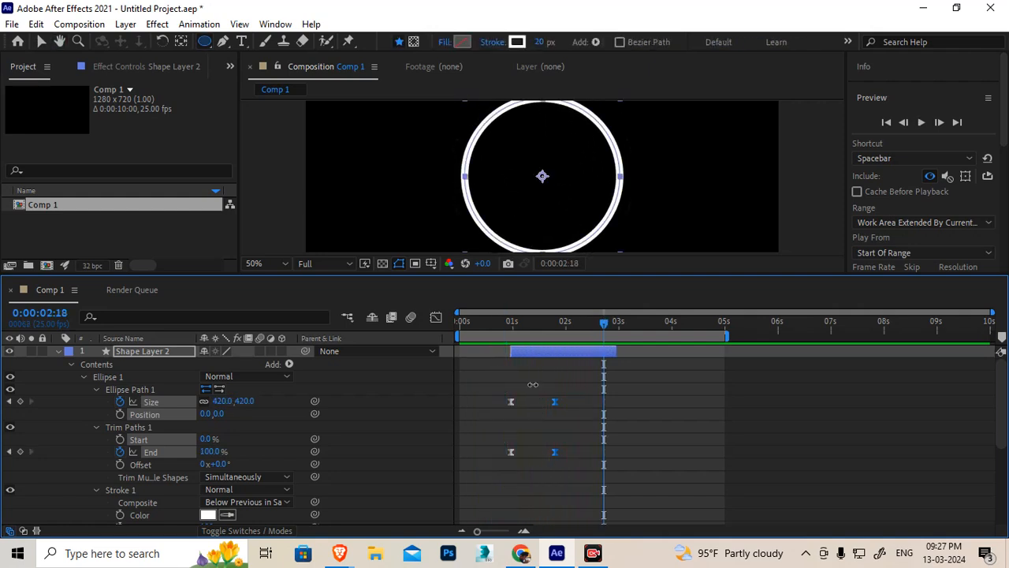
# - Collapse Shape Layer 2's Ellipse 1 group and preview the whole animation from 0:00:00:00
pyautogui.click(84, 377)
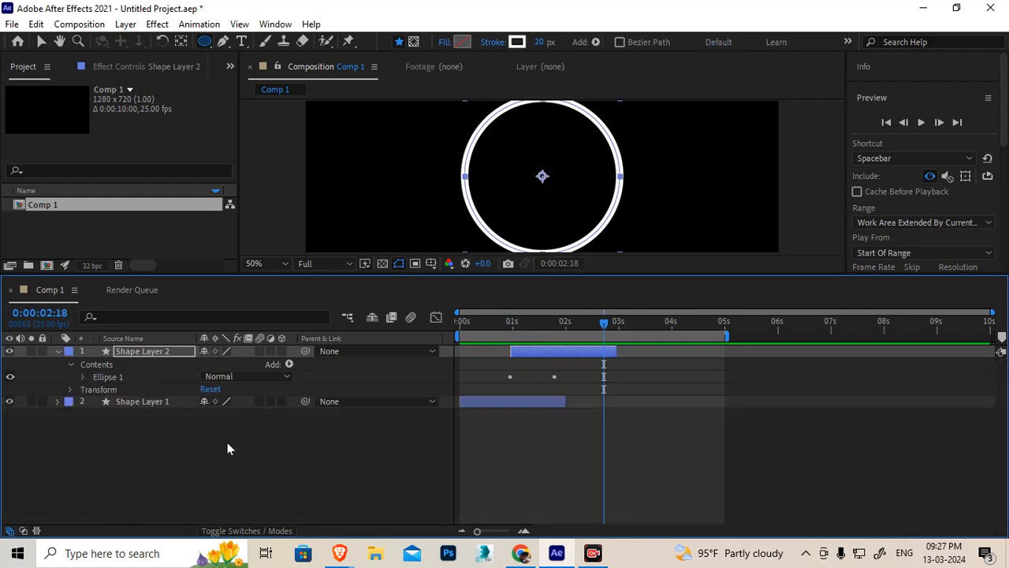
pyautogui.moveTo(520, 331); pyautogui.dragTo(452, 330)
pyautogui.press('space')
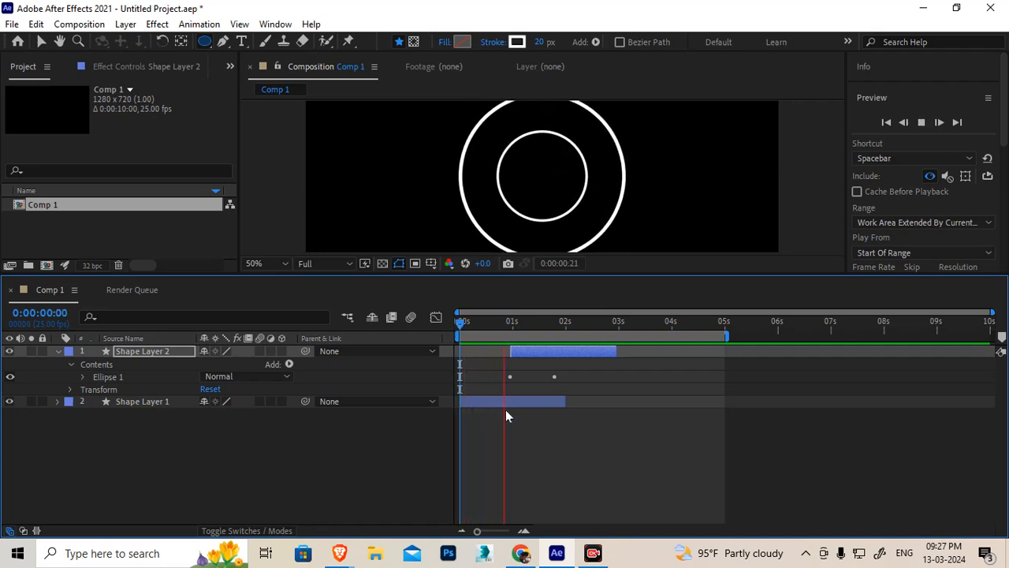
pyautogui.press('space')
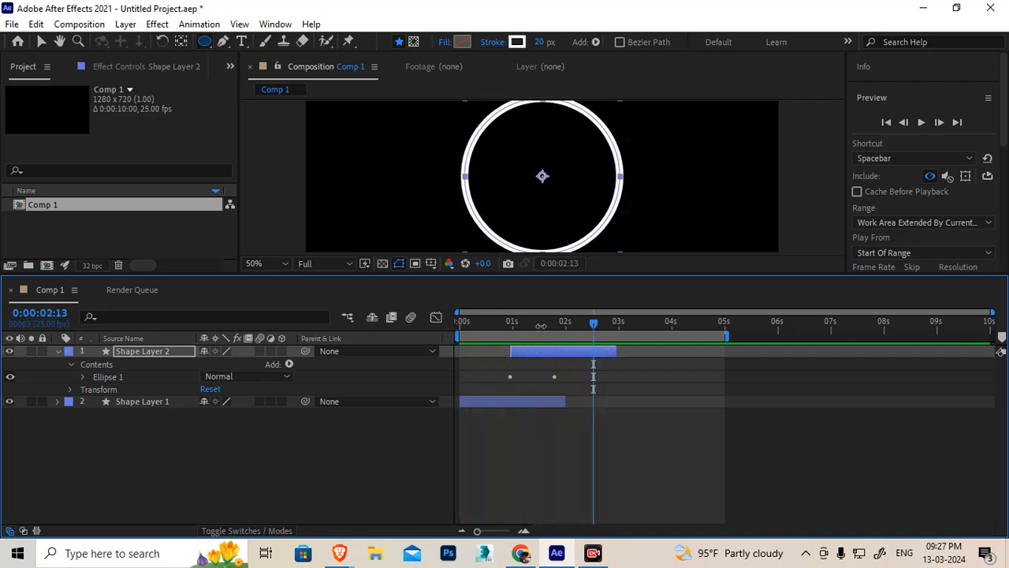
pyautogui.click(517, 324)
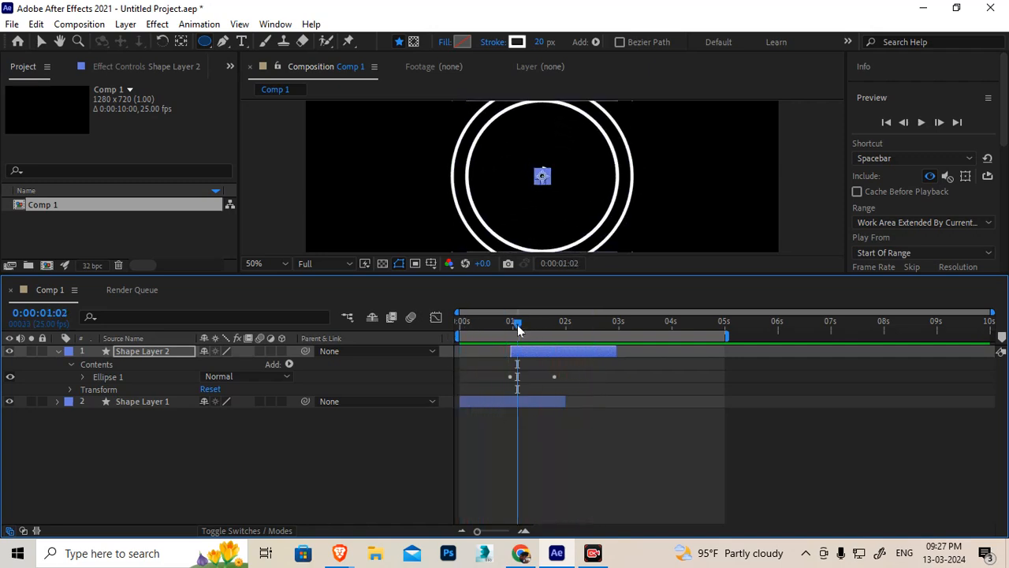
# - Duplicate Ellipse 1 inside Shape Layer 2, look into the copy's transform properties and collapse the copy
pyautogui.click(101, 380)
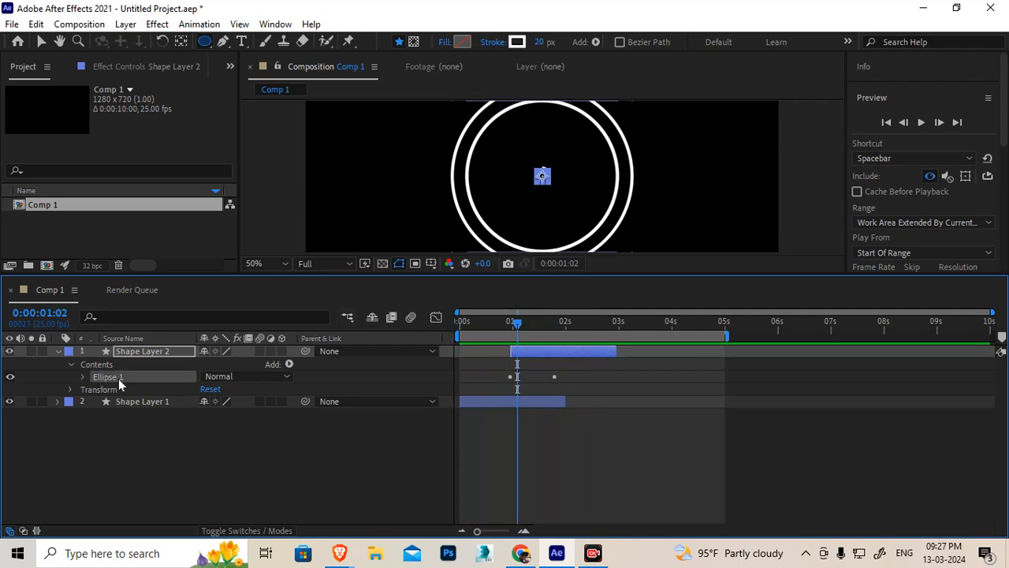
pyautogui.hotkey('ctrl', 'd')
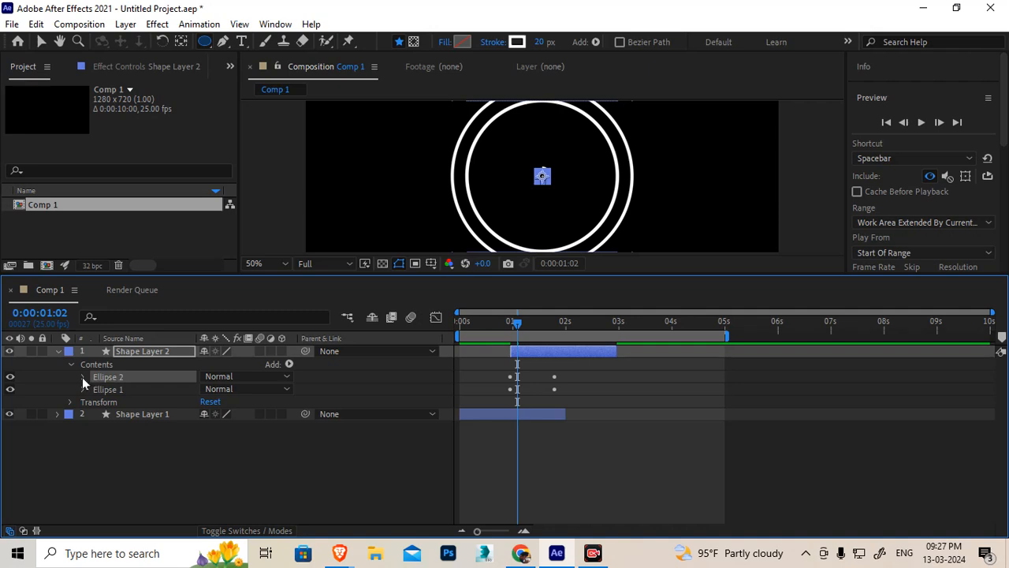
pyautogui.click(83, 377)
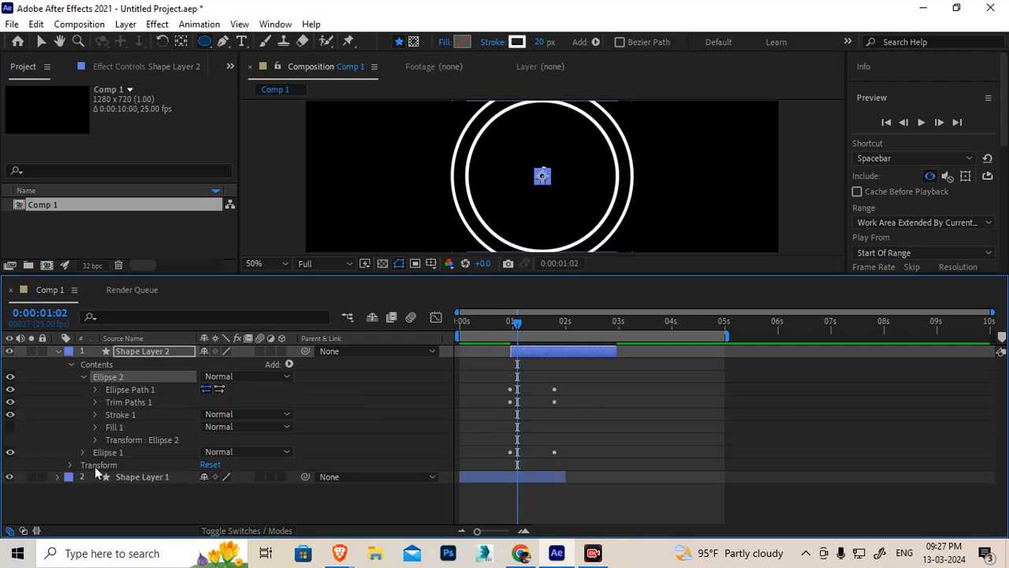
pyautogui.click(95, 440)
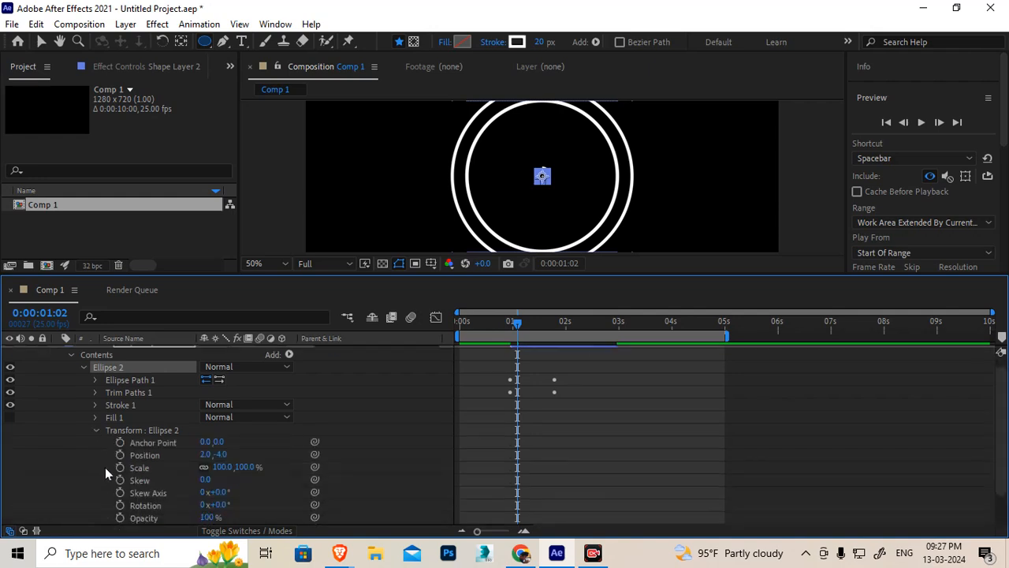
pyautogui.click(150, 430)
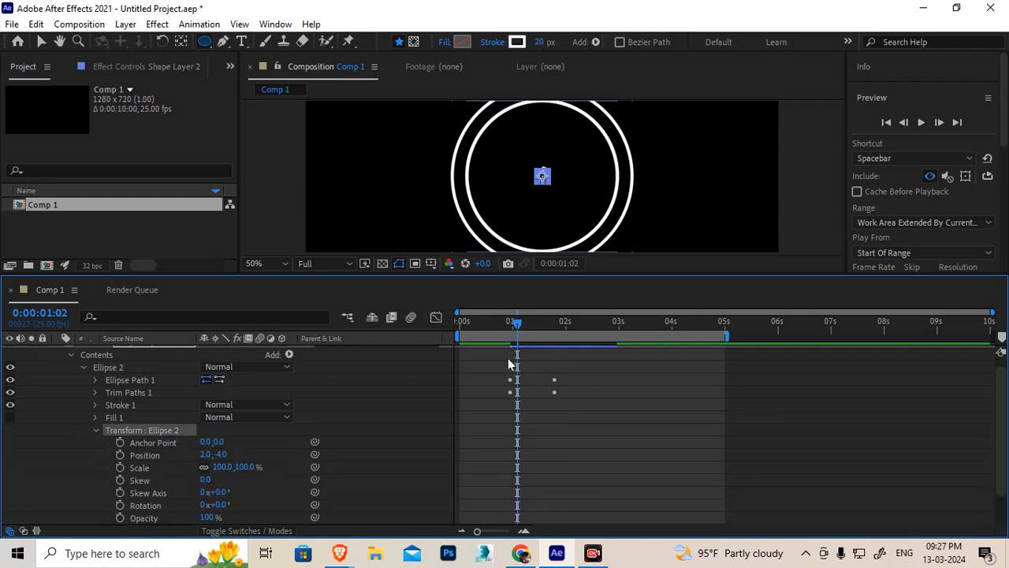
pyautogui.click(85, 368)
# - Inspect Shape Layer 2's keyframed properties to tell Ellipse 2's from Ellipse 1's, and collapse both ellipse groups
pyautogui.click(142, 352)
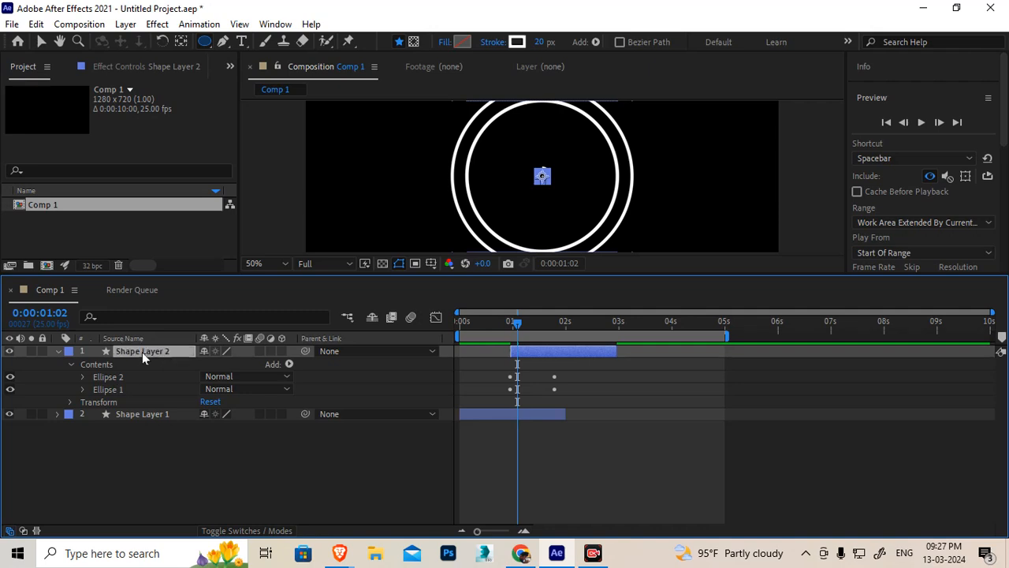
pyautogui.press('u')
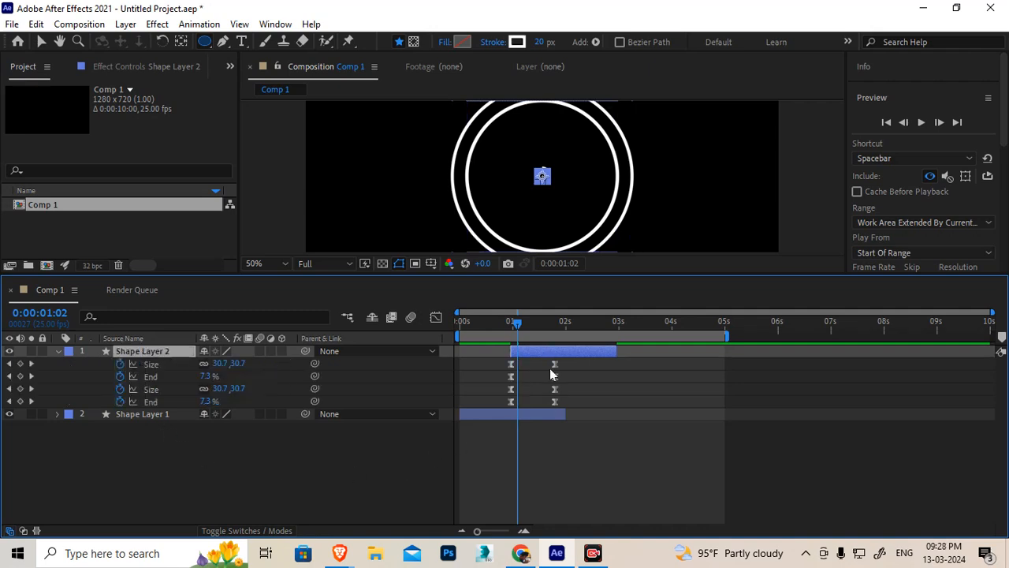
pyautogui.click(59, 351)
pyautogui.click(59, 352)
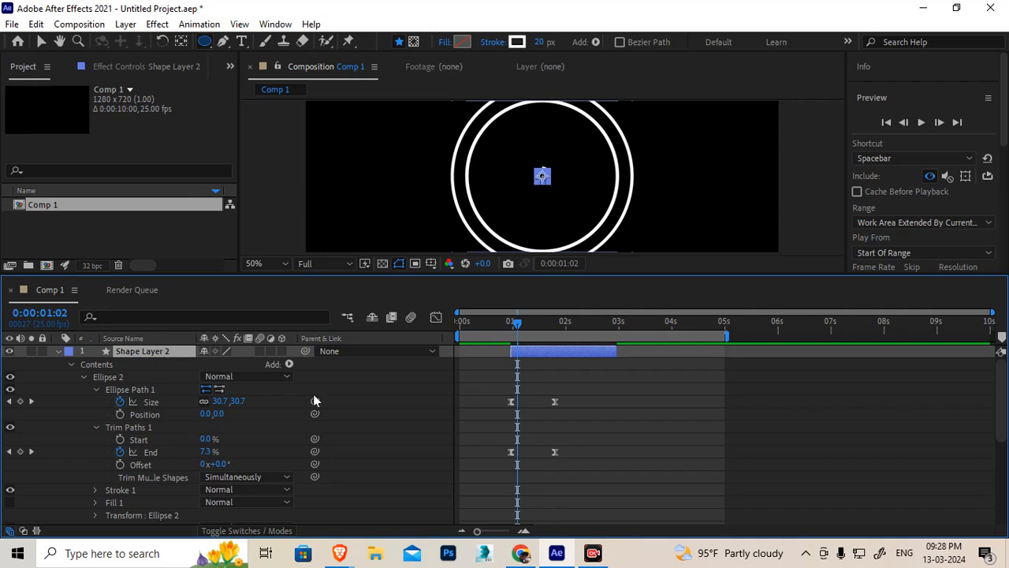
pyautogui.click(83, 377)
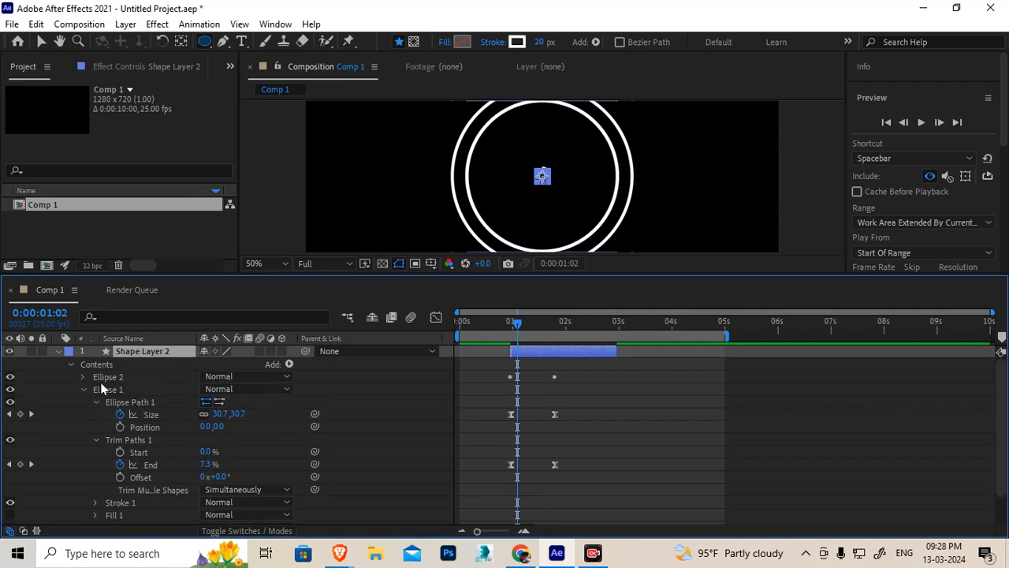
pyautogui.click(84, 390)
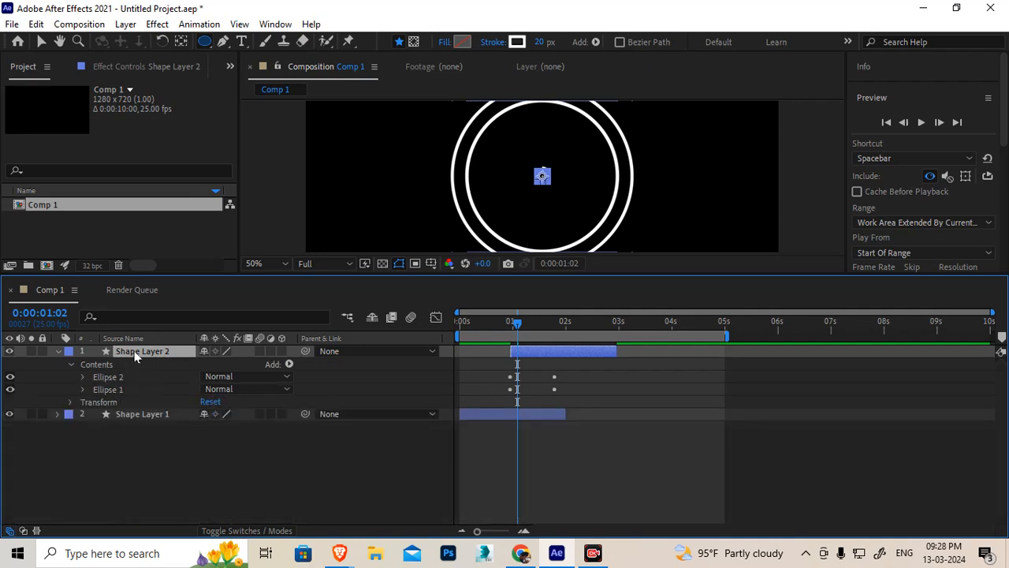
# - Shift Ellipse 2's Size and End keyframes to run from 0:00:01:02 to 0:00:01:23
pyautogui.press('u')
pyautogui.moveTo(492, 360); pyautogui.dragTo(519, 368)
pyautogui.moveTo(517, 328); pyautogui.dragTo(562, 336)
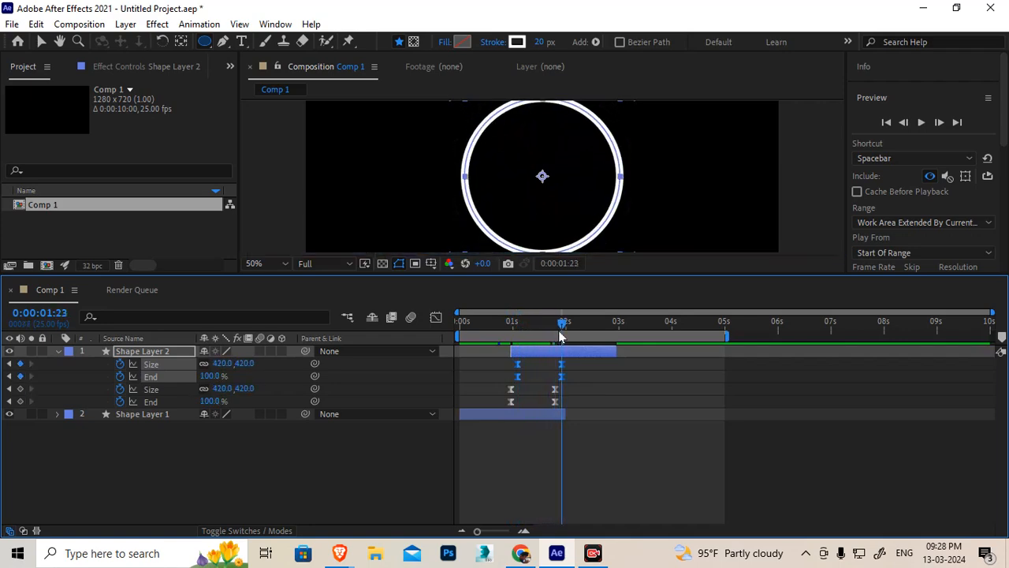
pyautogui.click(575, 473)
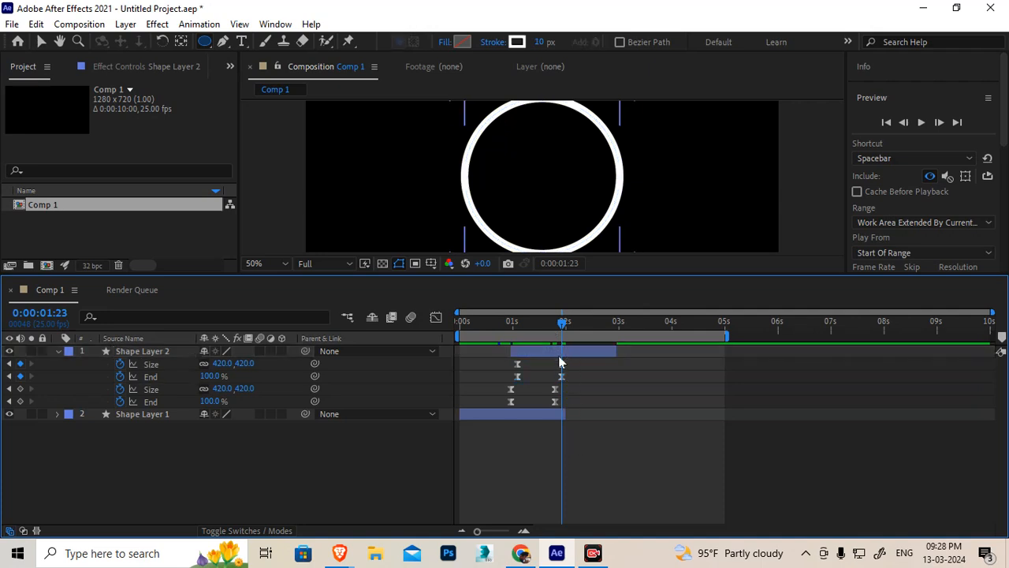
# - Try a Size of 400 and 380 for Ellipse 2's final keyframe at 0:00:01:23
pyautogui.moveTo(561, 368)
pyautogui.moveTo(555, 360); pyautogui.dragTo(569, 380)
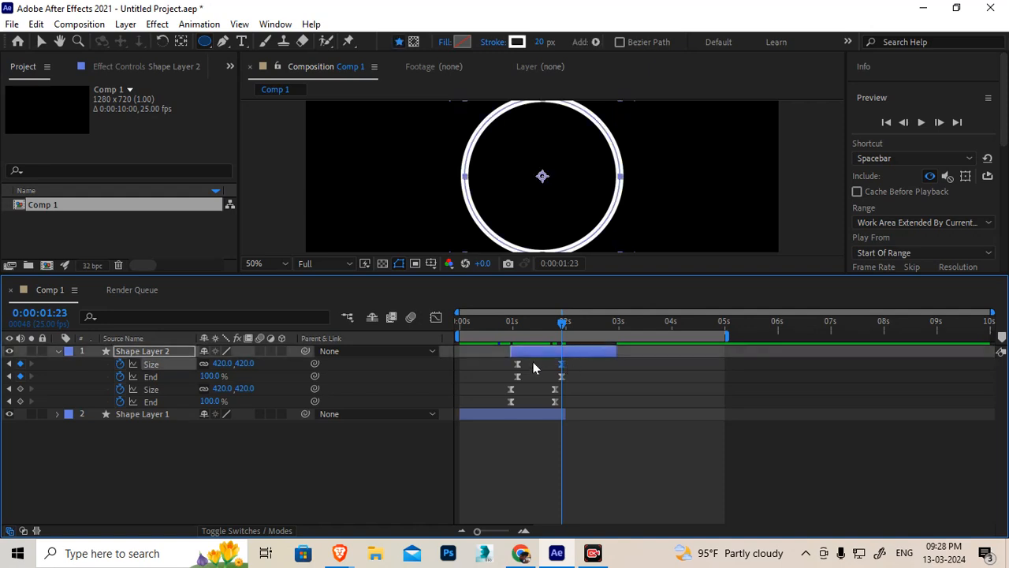
pyautogui.click(221, 363)
pyautogui.write('400')
pyautogui.press('Return')
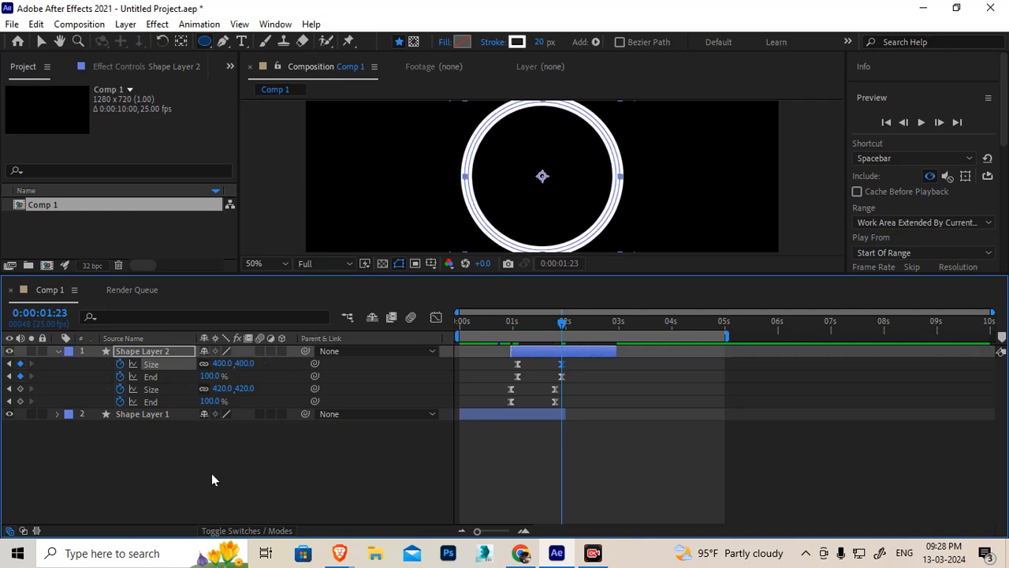
pyautogui.click(216, 363)
pyautogui.write('380')
pyautogui.press('Return')
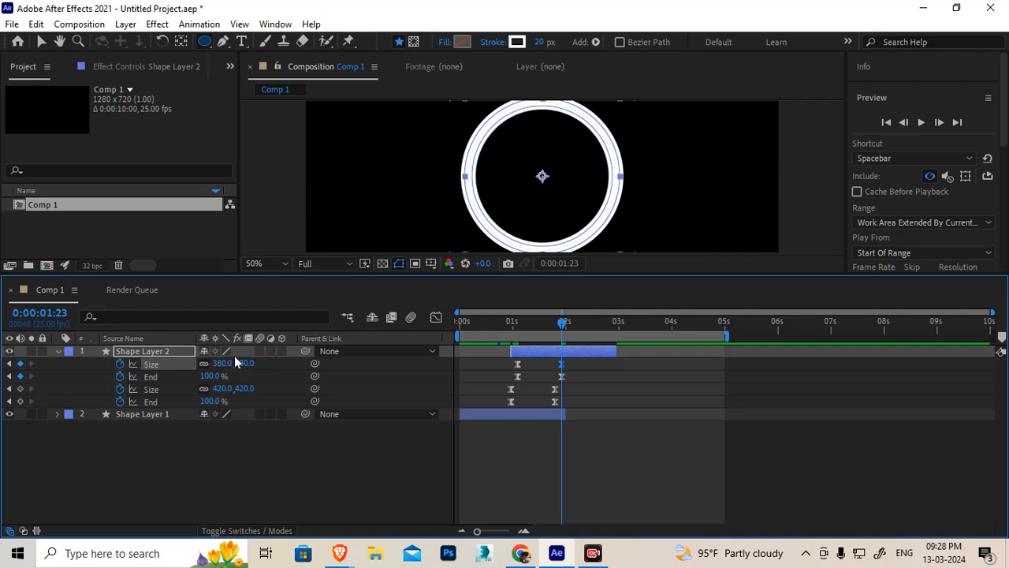
# - Check the circle spacing at 0:00:01:14 and set Ellipse 2's Size to 360 at the 0:00:01:23 keyframe
pyautogui.moveTo(558, 325); pyautogui.dragTo(543, 338)
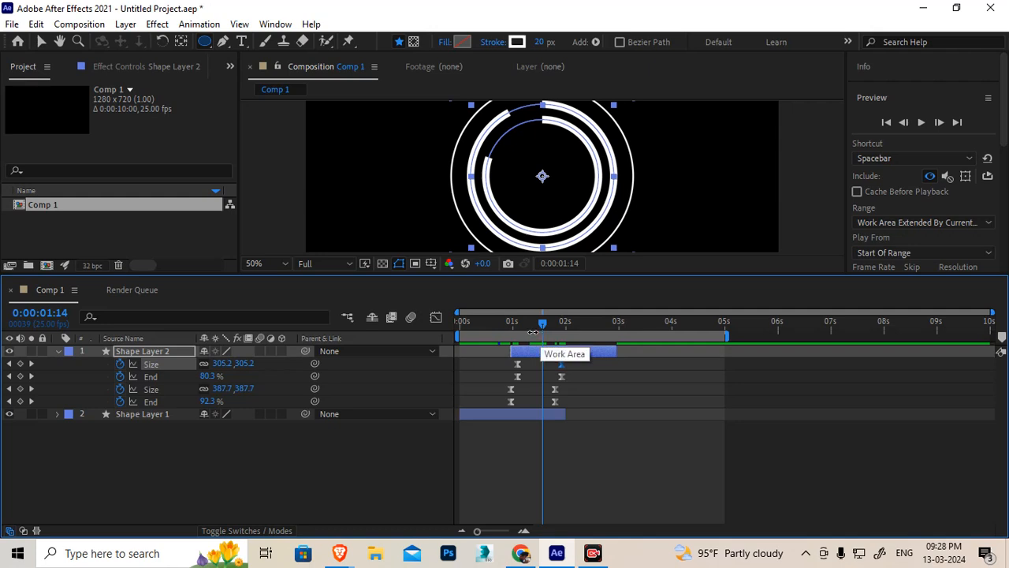
pyautogui.press('k')
pyautogui.press('k')
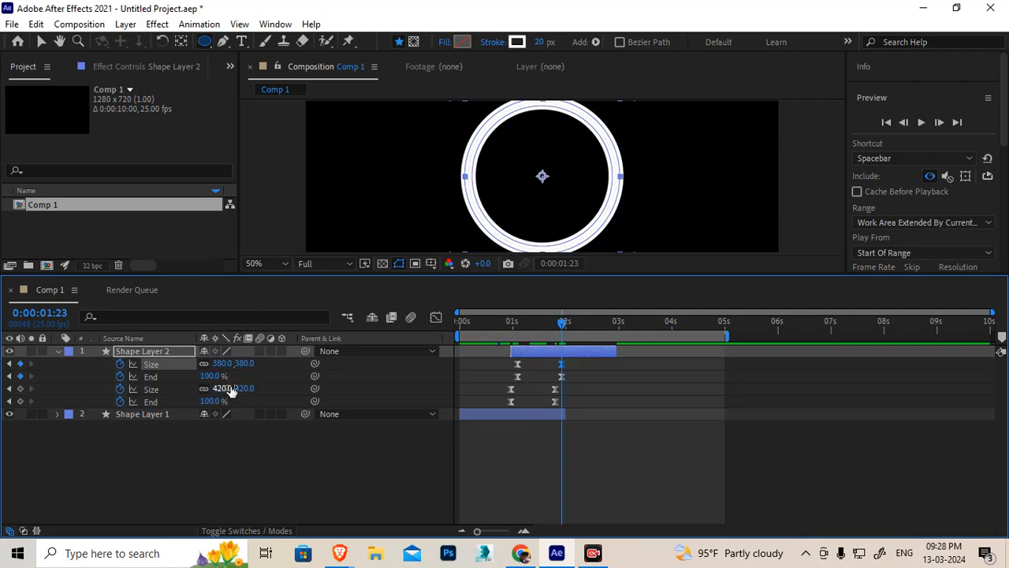
pyautogui.click(222, 363)
pyautogui.write('360')
pyautogui.press('Return')
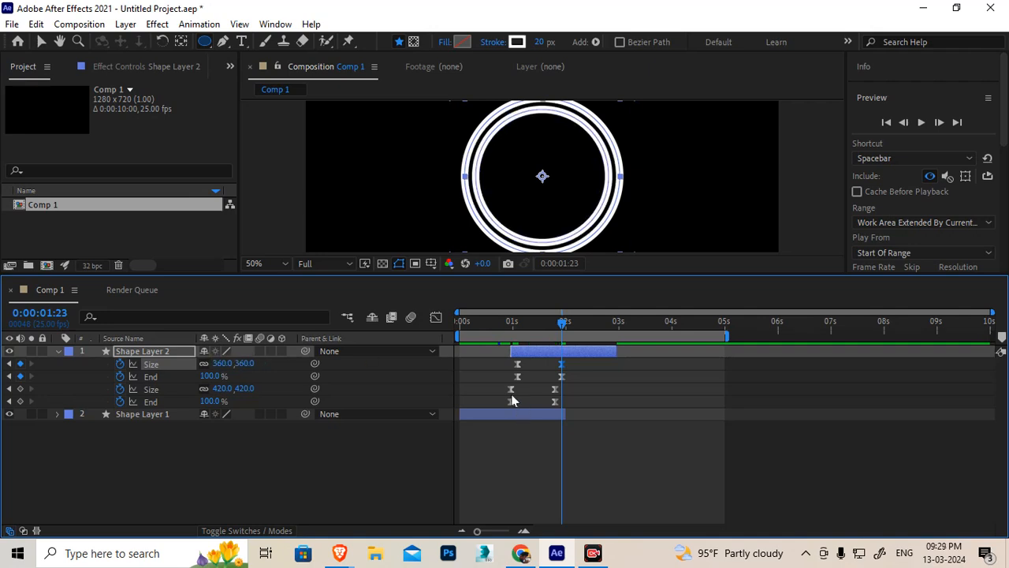
# - Expand Ellipse 2's Transform group in Shape Layer 2, keeping Ellipse 1, Ellipse Path 1 and Trim Paths 1 collapsed
pyautogui.moveTo(563, 323)
pyautogui.mouseDown()
pyautogui.moveTo(495, 334)
pyautogui.moveTo(563, 336)
pyautogui.mouseUp()
pyautogui.click(57, 351)
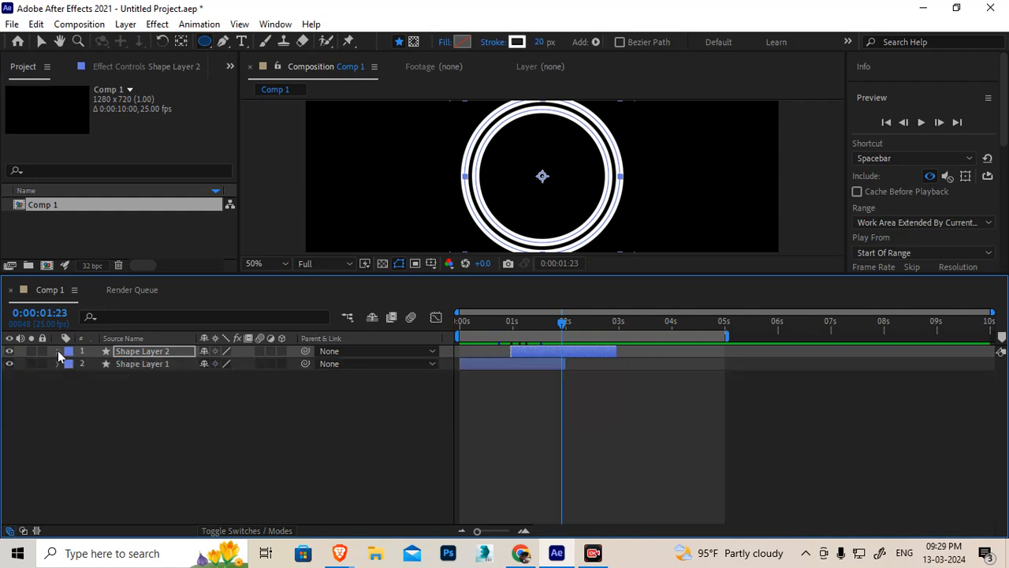
pyautogui.click(58, 350)
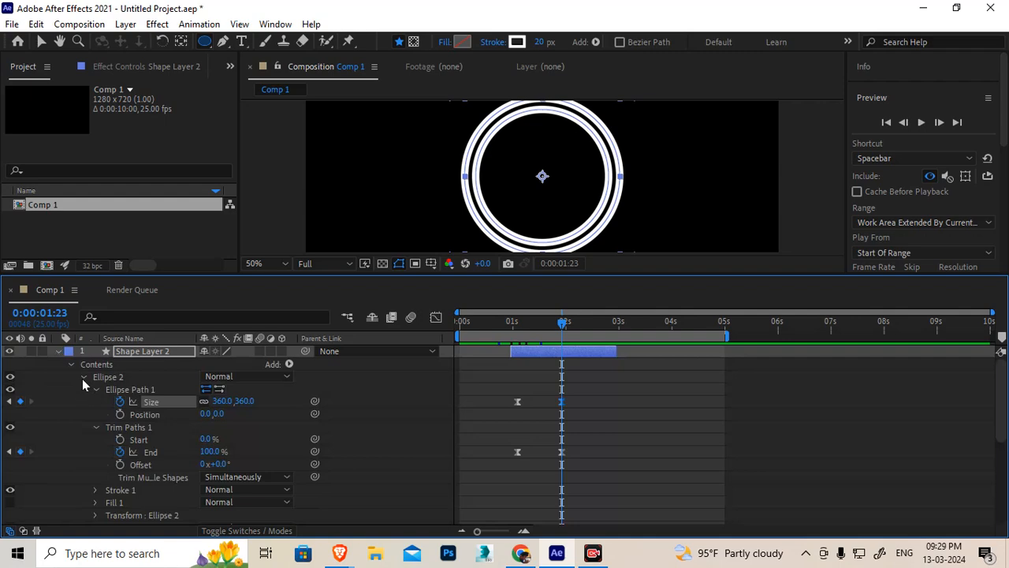
pyautogui.click(83, 377)
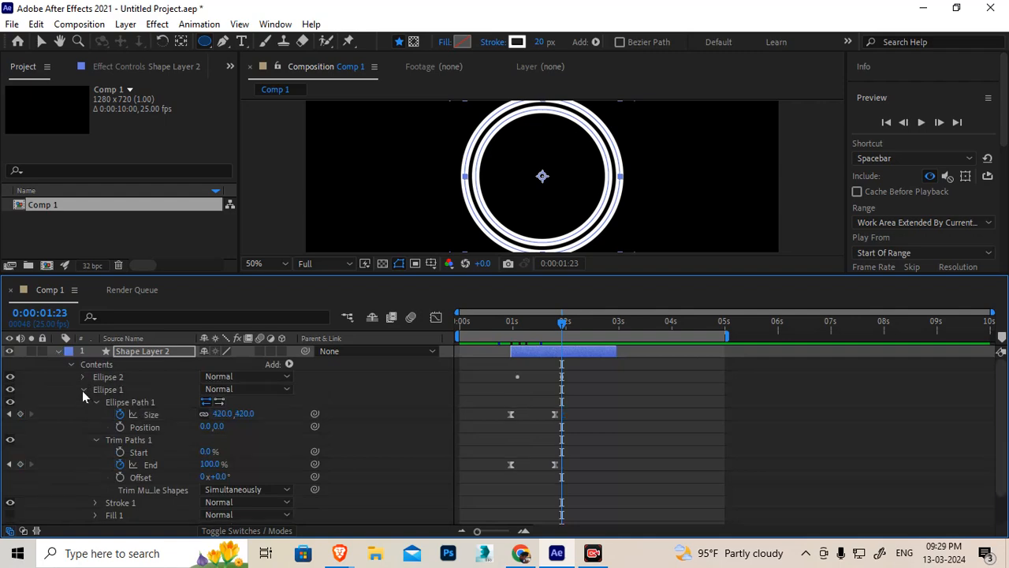
pyautogui.click(84, 389)
pyautogui.click(84, 377)
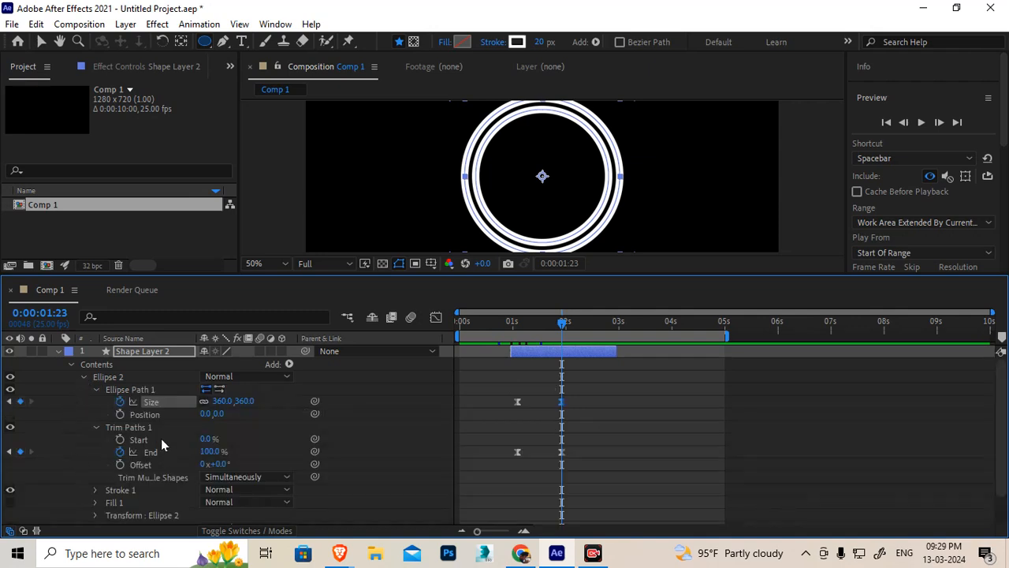
pyautogui.click(96, 389)
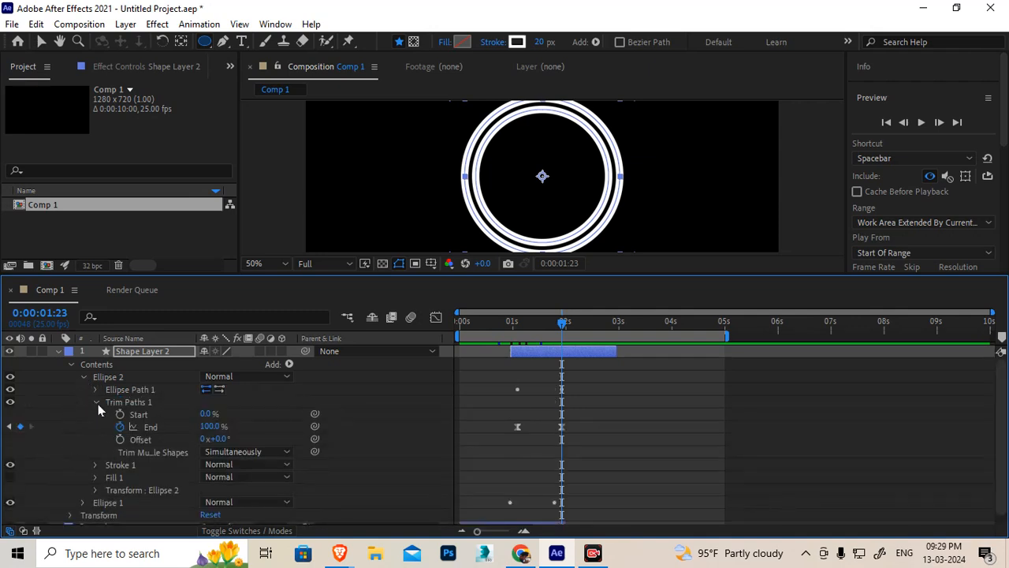
pyautogui.click(96, 402)
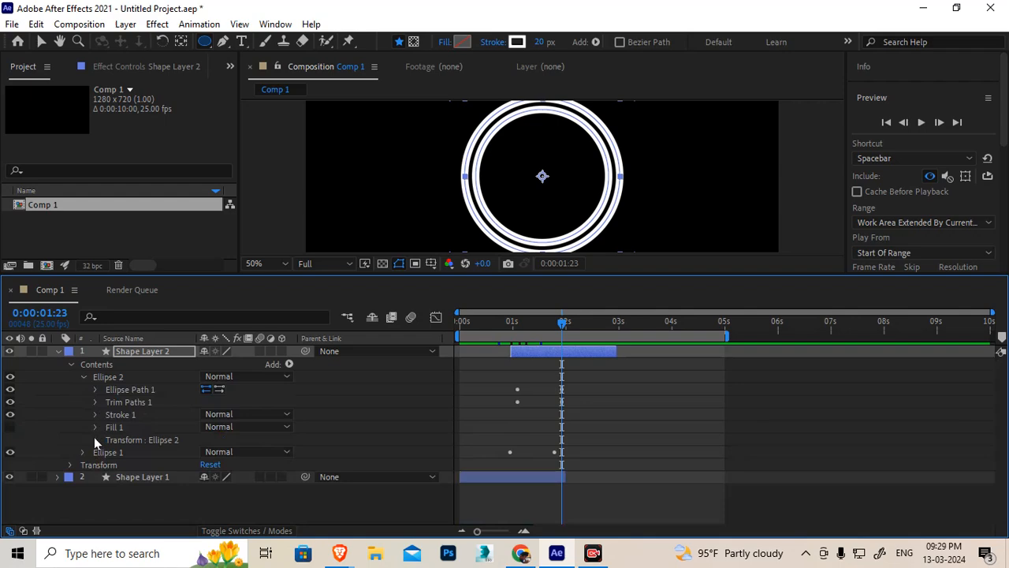
pyautogui.click(96, 440)
pyautogui.click(159, 429)
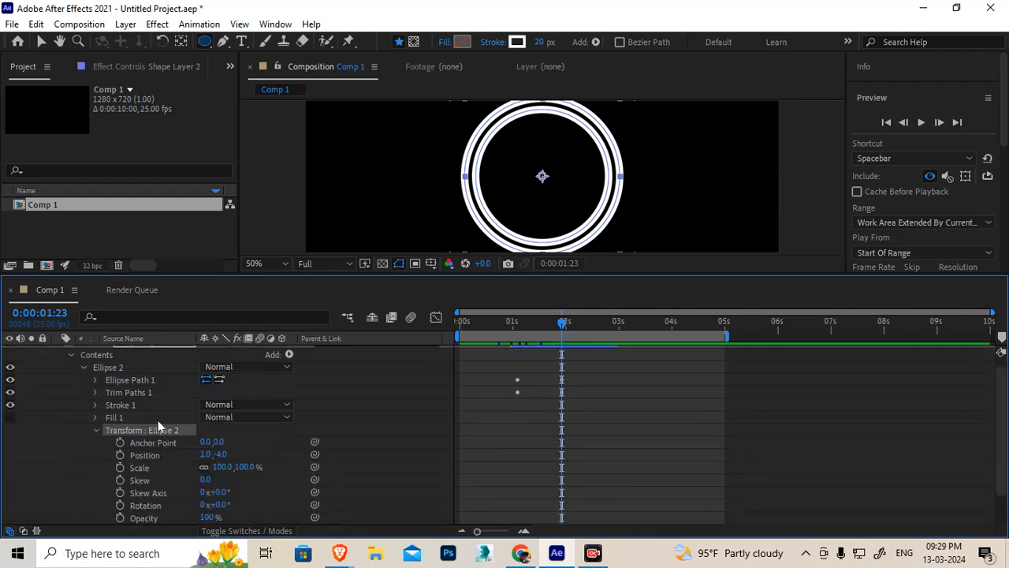
# - Flip the trim direction of Ellipse 2 by setting its transform Scale to -100%, viewed at 0:00:01:17
pyautogui.click(95, 380)
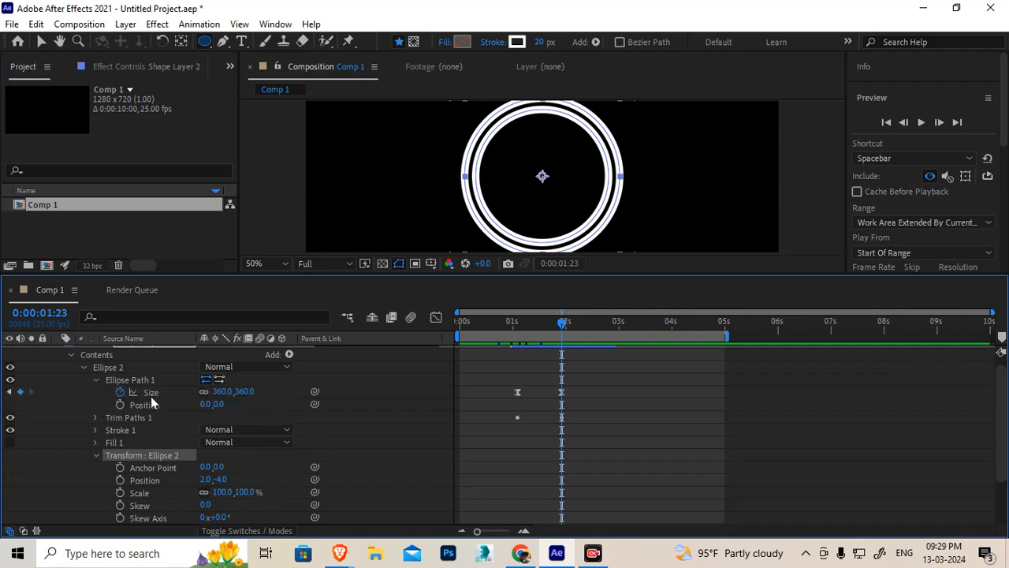
pyautogui.click(95, 380)
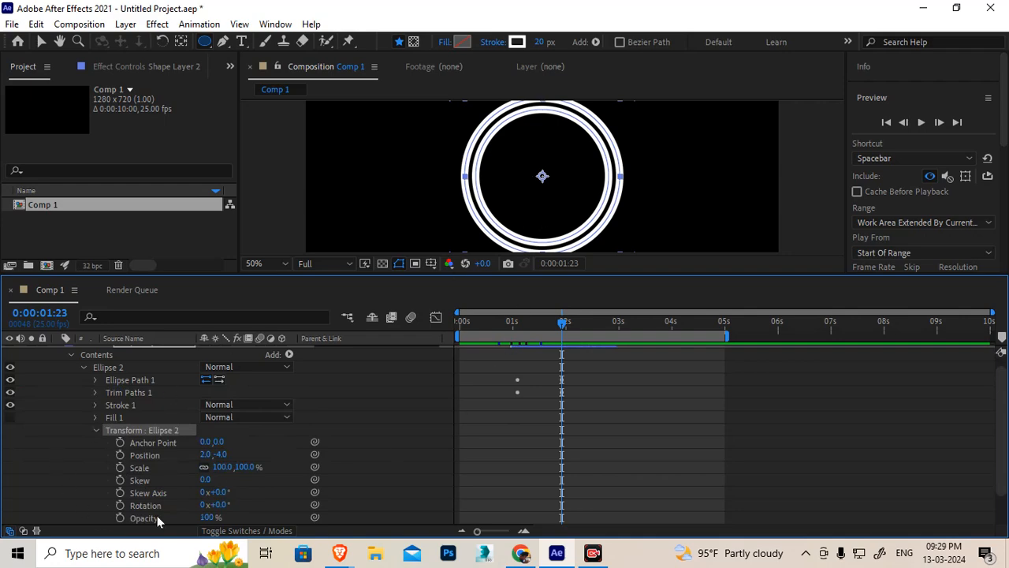
pyautogui.click(135, 469)
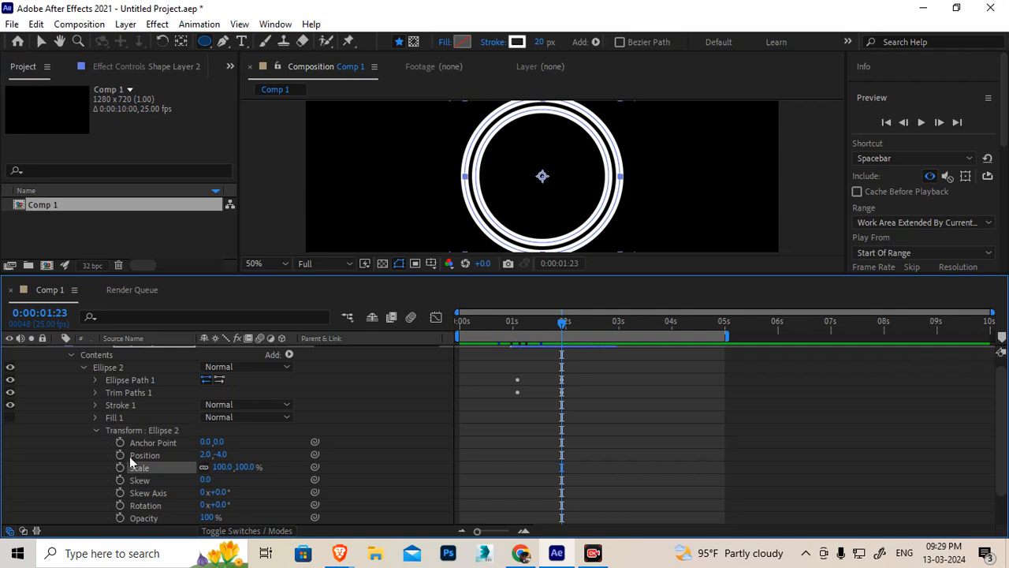
pyautogui.moveTo(522, 323); pyautogui.dragTo(550, 324)
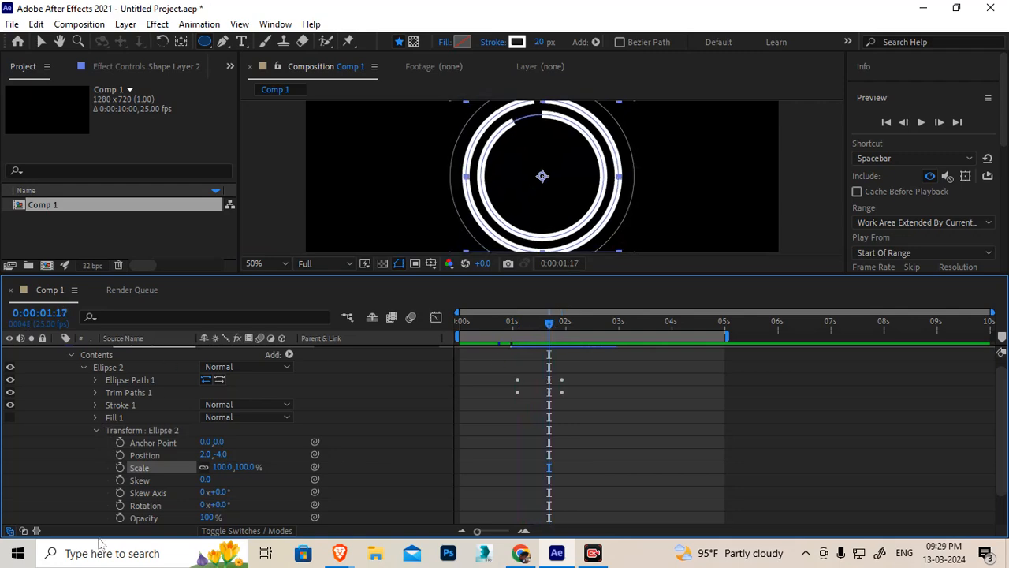
pyautogui.click(219, 467)
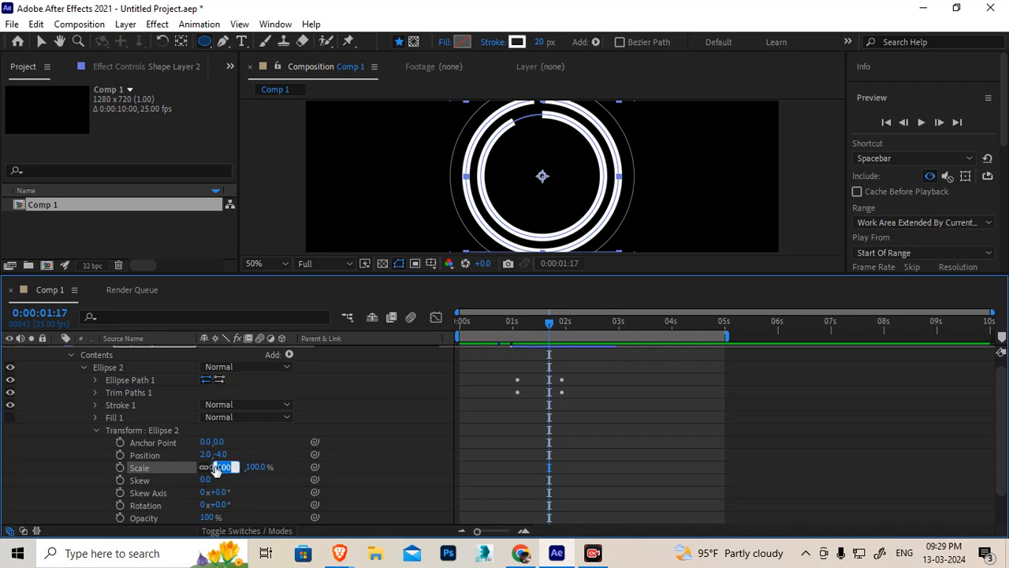
pyautogui.click(216, 467)
pyautogui.write('-')
pyautogui.press('Return')
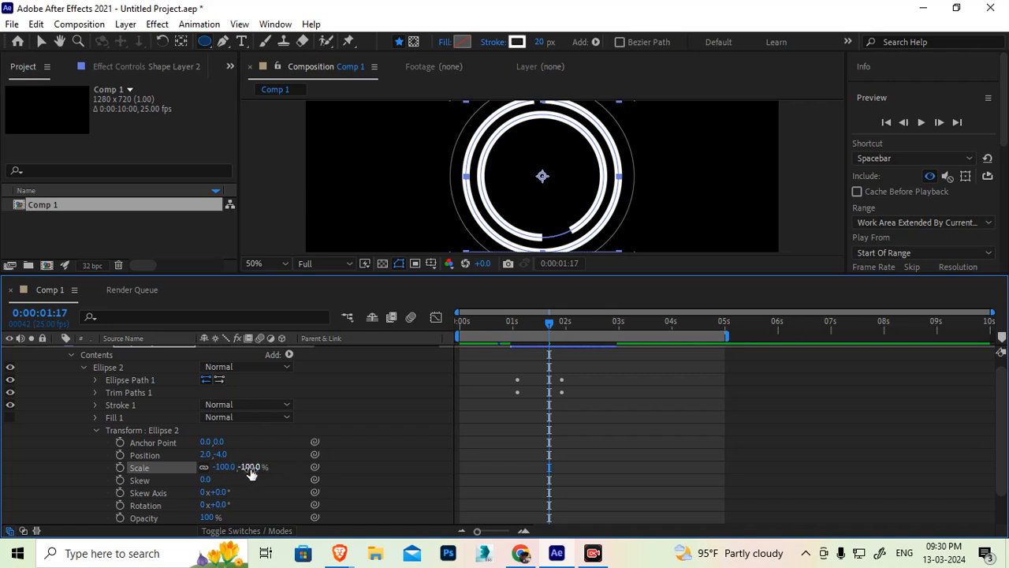
# - Enlarge the composition view and preview the two-circle animation twice, from 0:00:00:14 and from 0:00:00:00
pyautogui.moveTo(512, 322); pyautogui.dragTo(488, 328)
pyautogui.moveTo(638, 274); pyautogui.dragTo(638, 430)
pyautogui.press('space')
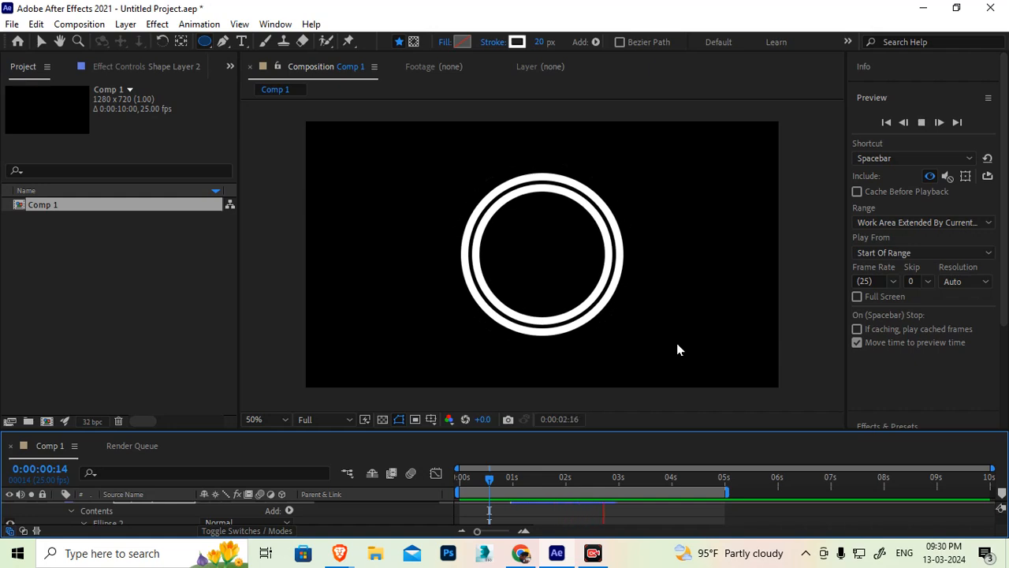
pyautogui.press('space')
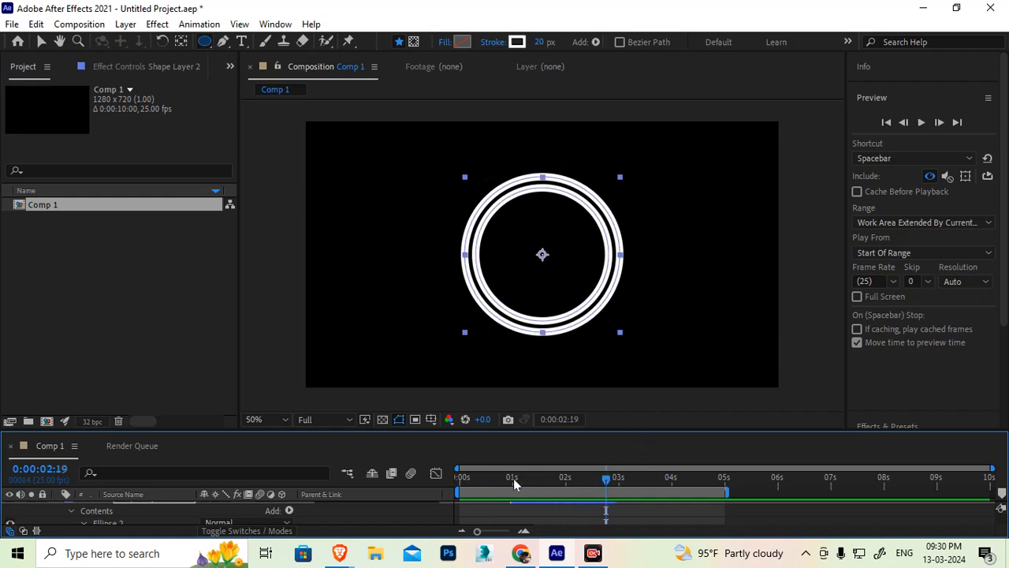
pyautogui.press('Home')
pyautogui.press('space')
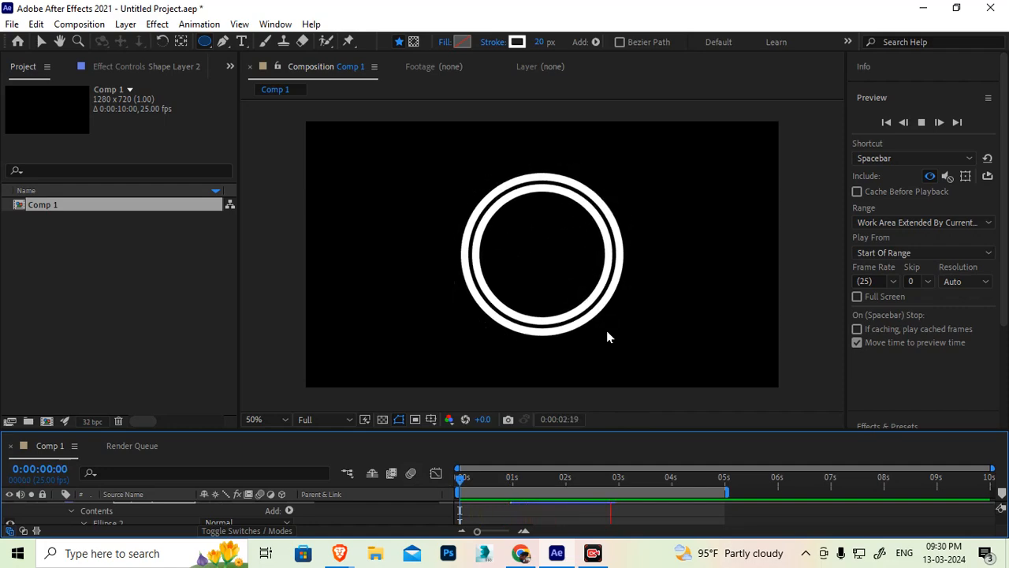
pyautogui.press('space')
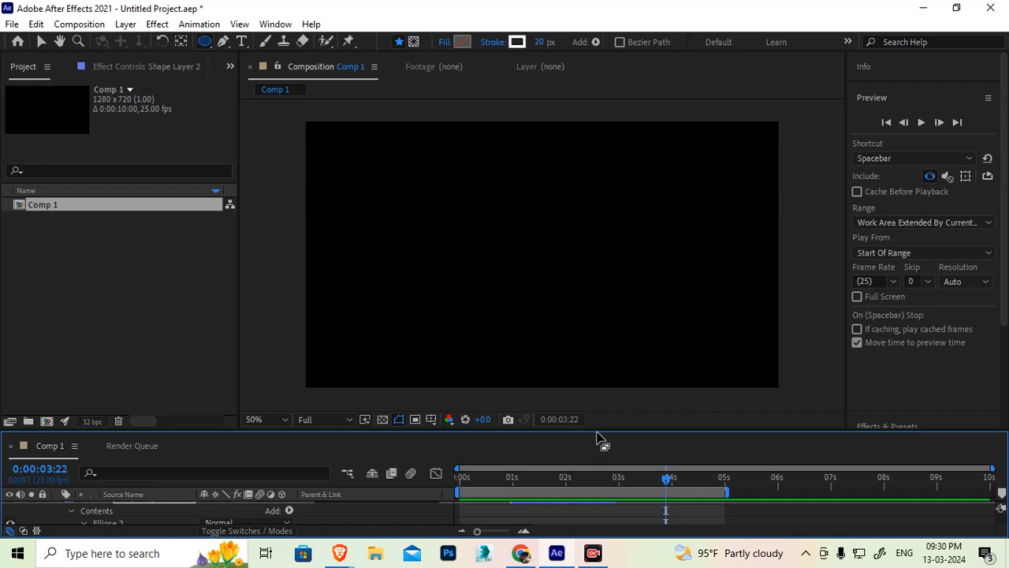
# - Extend Shape Layer 2 to the composition end at 10 s in the enlarged timeline and collapse the layer's properties
pyautogui.moveTo(590, 430); pyautogui.dragTo(481, 312)
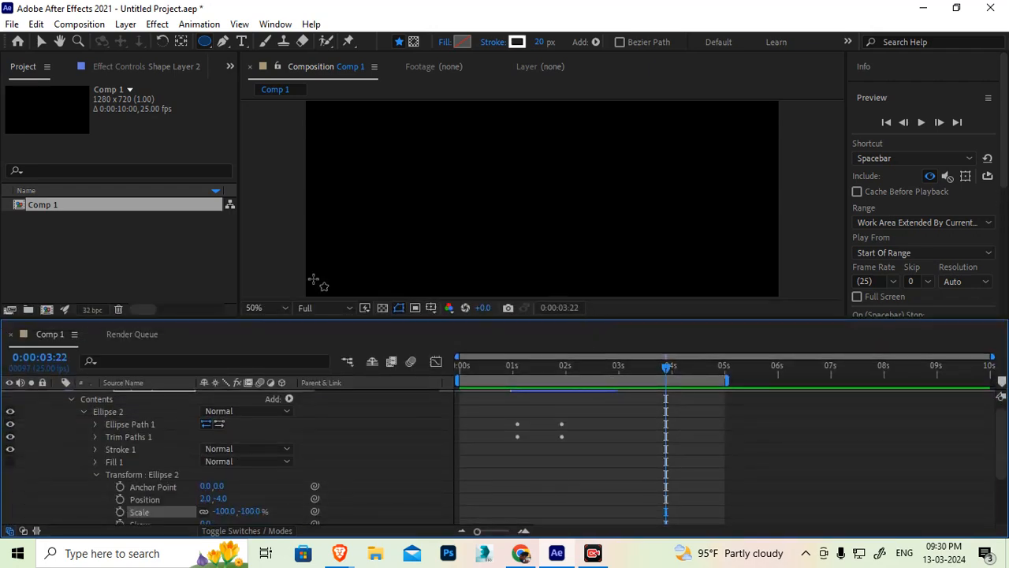
pyautogui.click(83, 411)
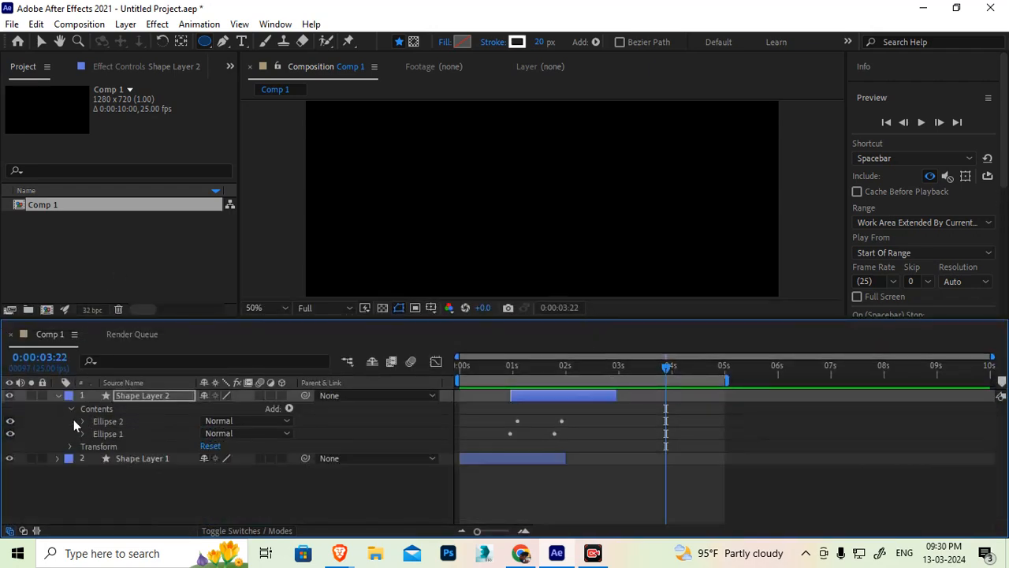
pyautogui.moveTo(509, 370); pyautogui.dragTo(995, 408)
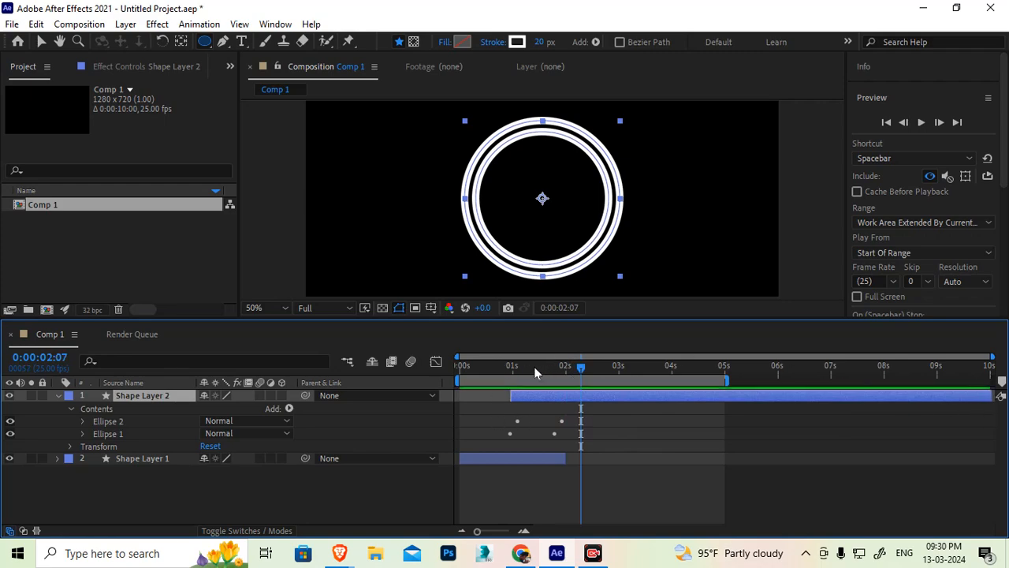
pyautogui.click(57, 396)
# - Set the shape stroke color to orange FF7200 with no layer selected
pyautogui.click(154, 465)
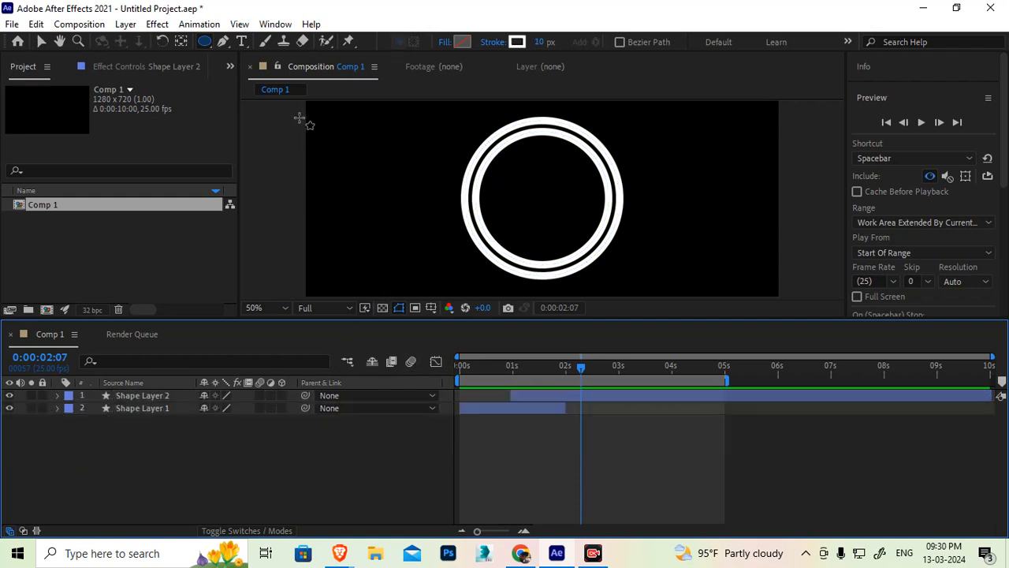
pyautogui.click(516, 42)
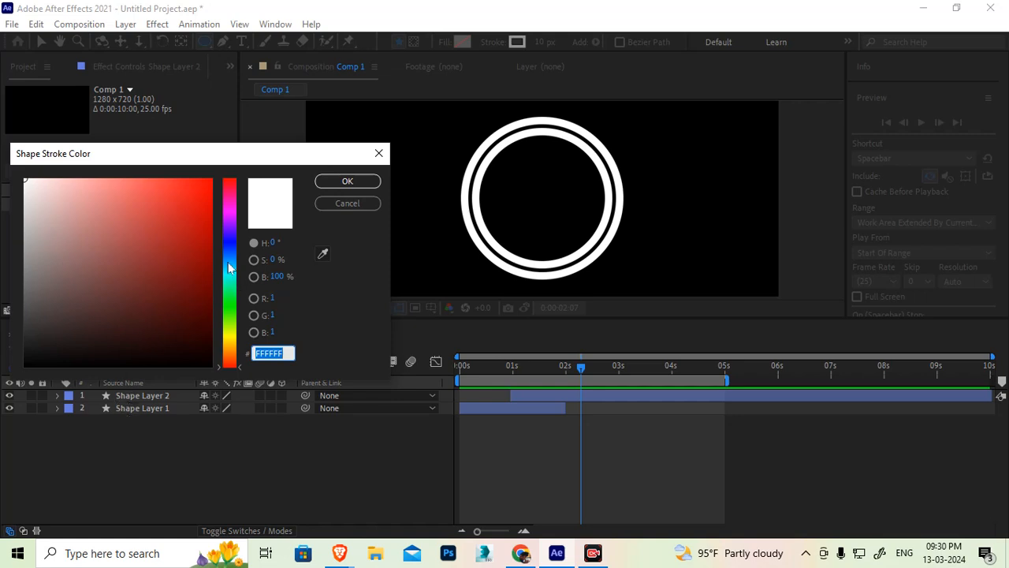
pyautogui.click(236, 348)
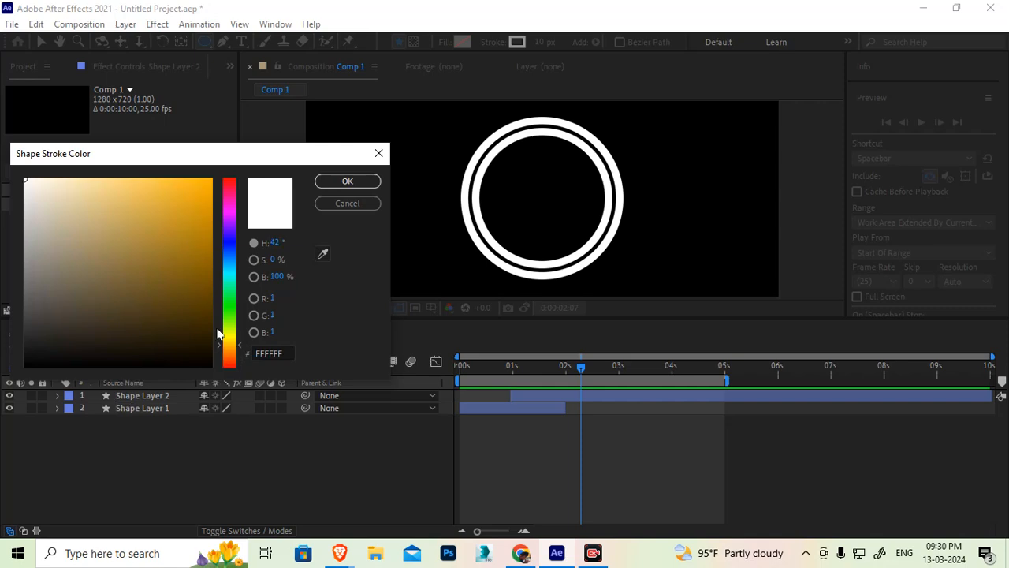
pyautogui.click(226, 354)
pyautogui.moveTo(181, 252); pyautogui.dragTo(226, 158)
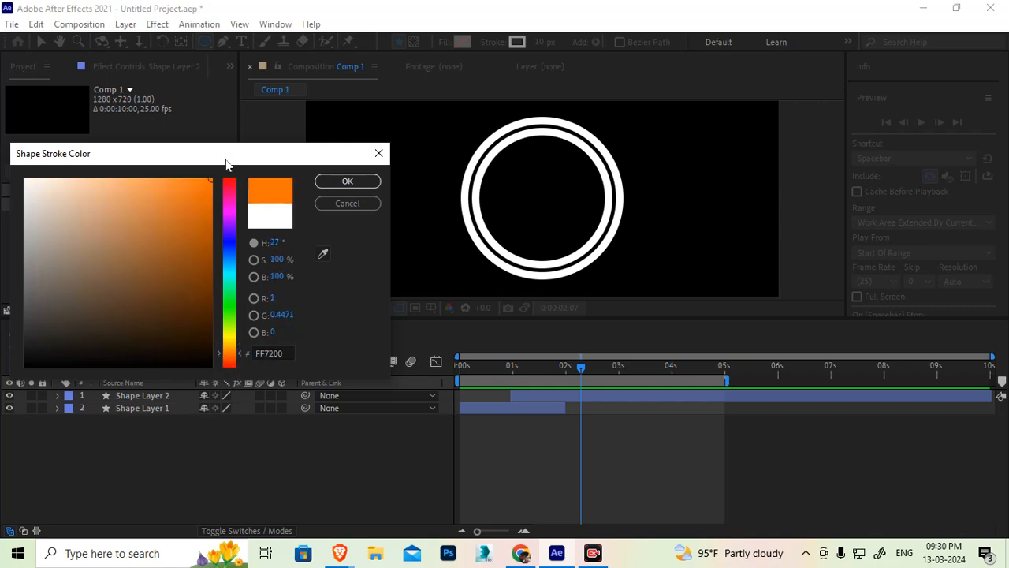
pyautogui.click(328, 184)
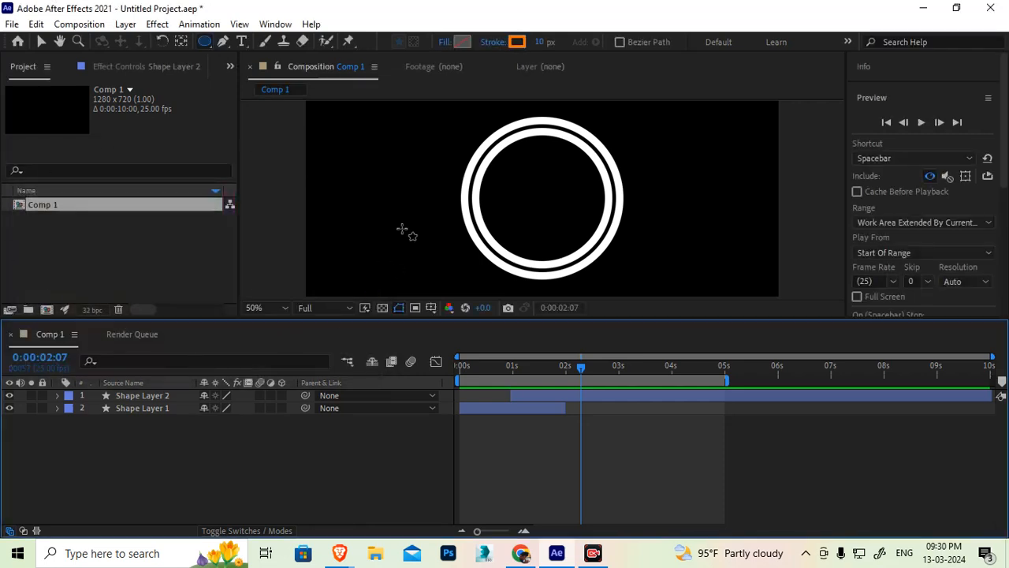
# - Draw an orange-stroked circle inside the white rings on a new shape layer and start that layer at 0:00:01:14
pyautogui.click(541, 197)
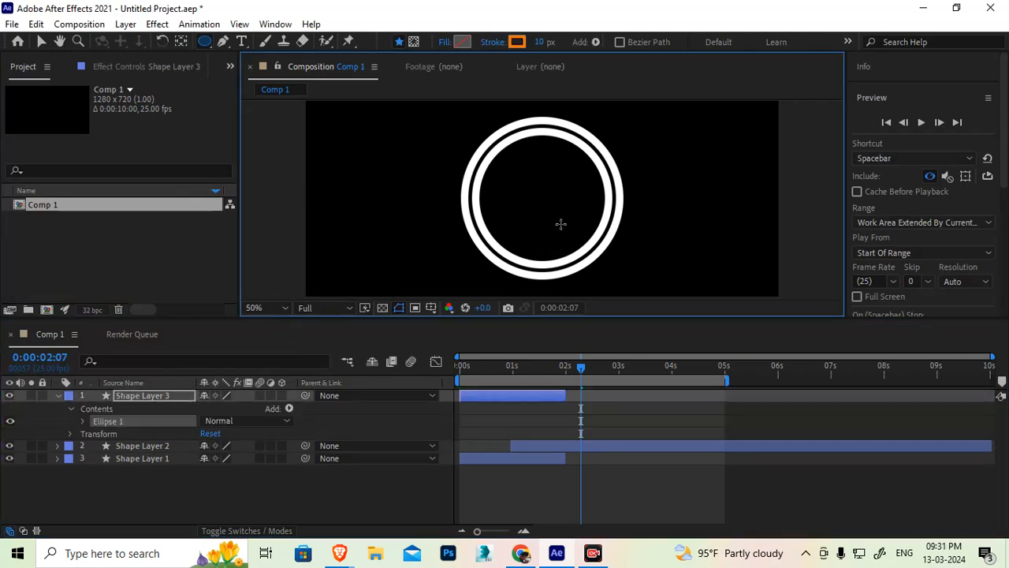
pyautogui.moveTo(523, 396); pyautogui.dragTo(587, 376)
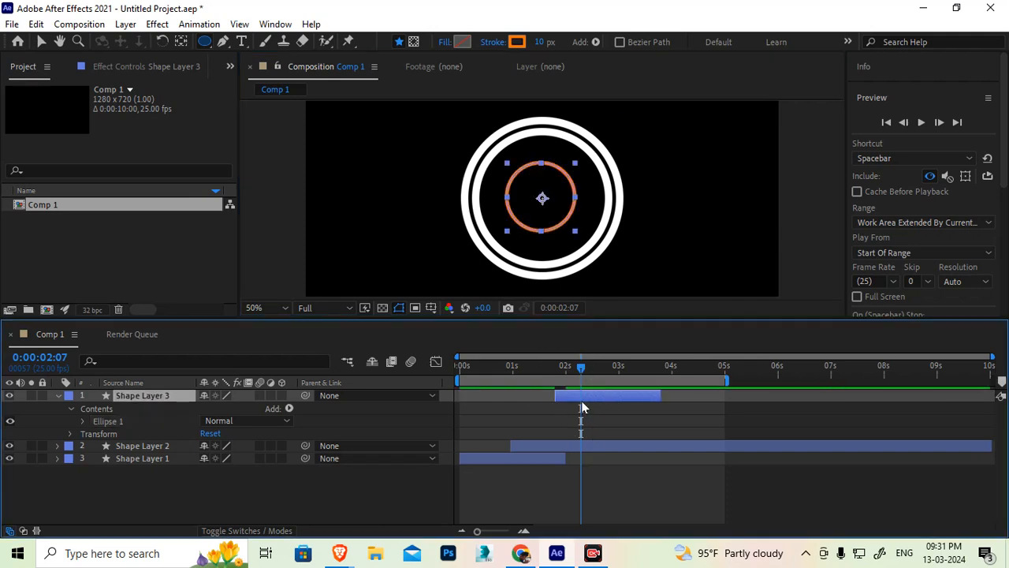
pyautogui.moveTo(568, 397); pyautogui.dragTo(544, 377)
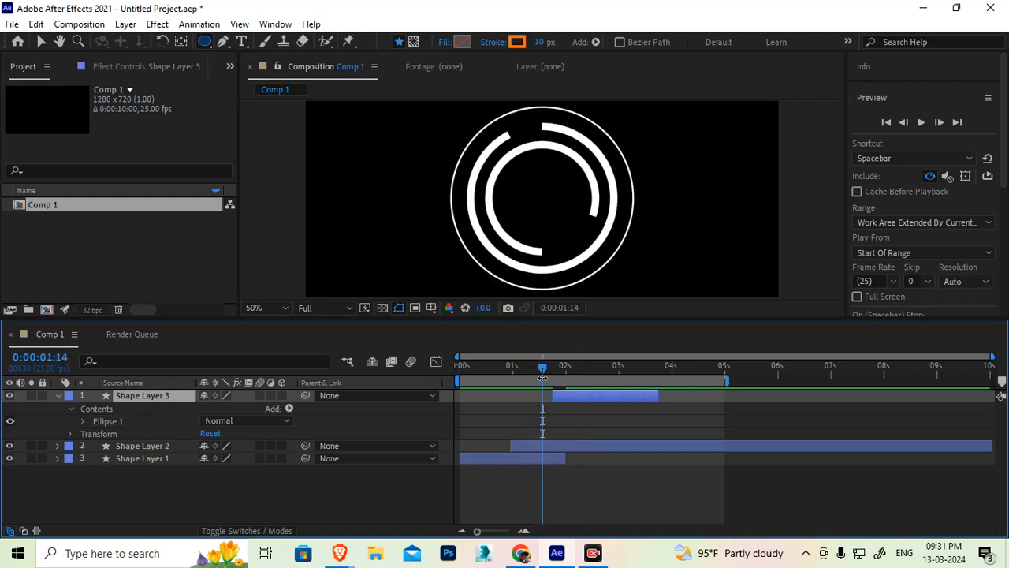
pyautogui.moveTo(568, 398); pyautogui.dragTo(580, 399)
pyautogui.press('[')
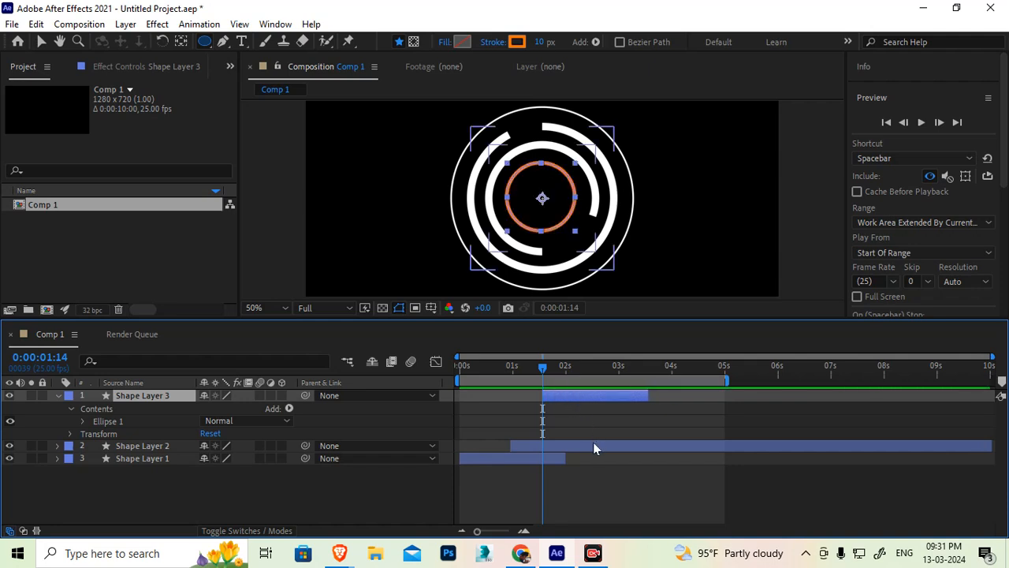
# - Extend Shape Layer 3 to 5 s and center it in the composition
pyautogui.moveTo(542, 372); pyautogui.dragTo(541, 375)
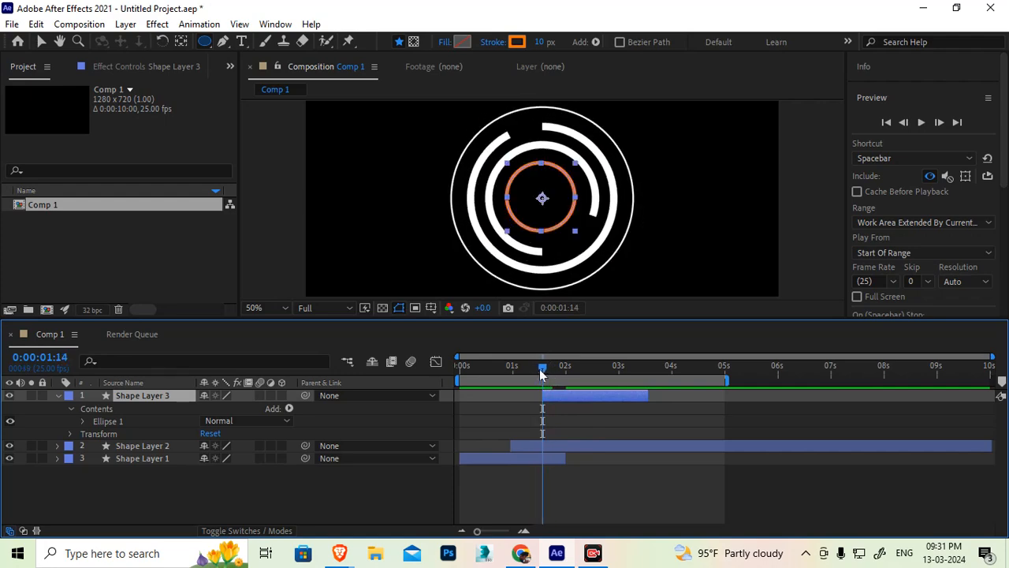
pyautogui.moveTo(668, 396); pyautogui.dragTo(726, 405)
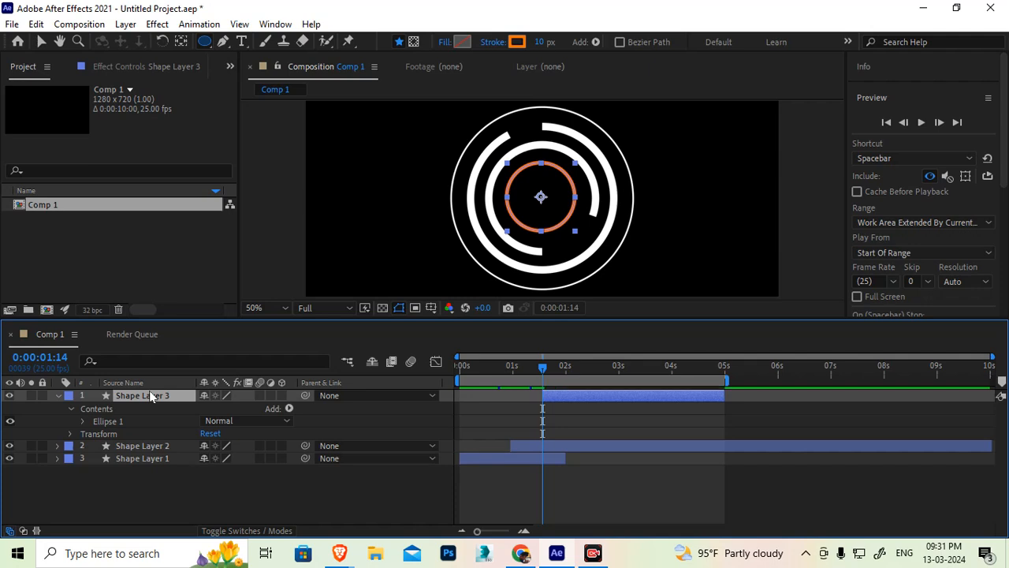
pyautogui.hotkey('ctrl', 'Home')
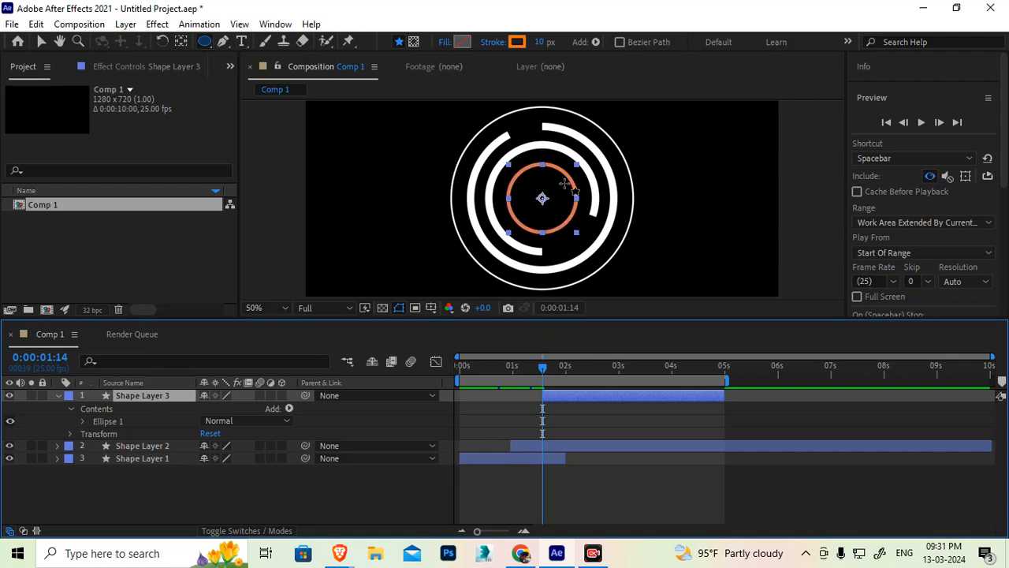
# - Add a dash to Stroke 1 of Ellipse 1 in Shape Layer 3
pyautogui.click(84, 421)
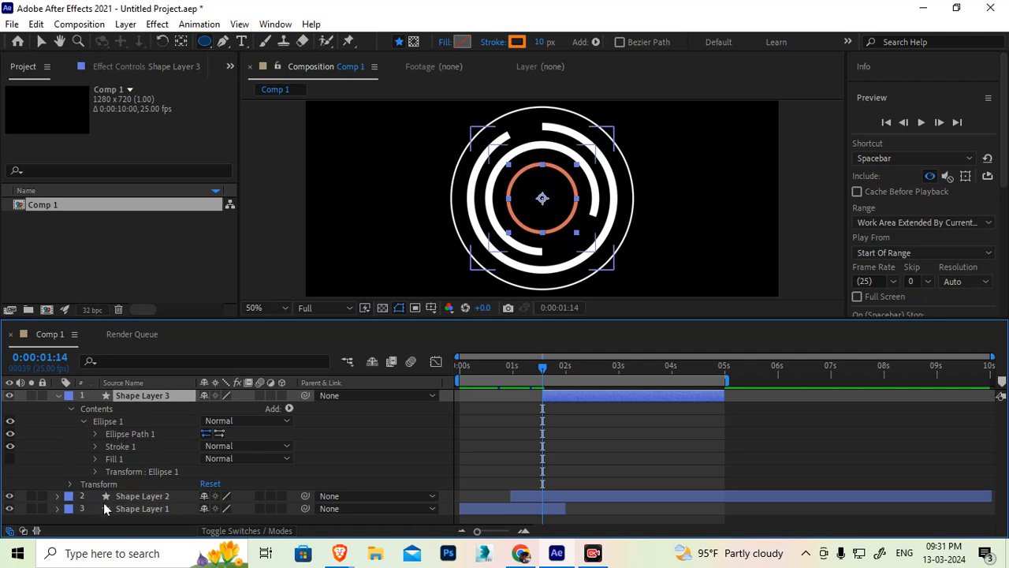
pyautogui.click(95, 446)
pyautogui.scroll(-2, 104, 469)
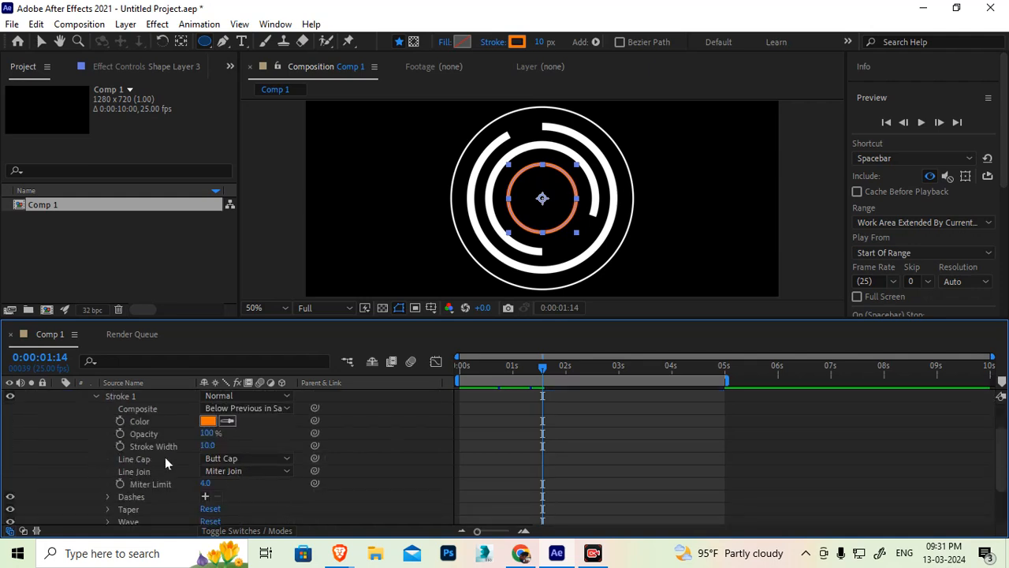
pyautogui.scroll(-1, 165, 463)
pyautogui.click(130, 459)
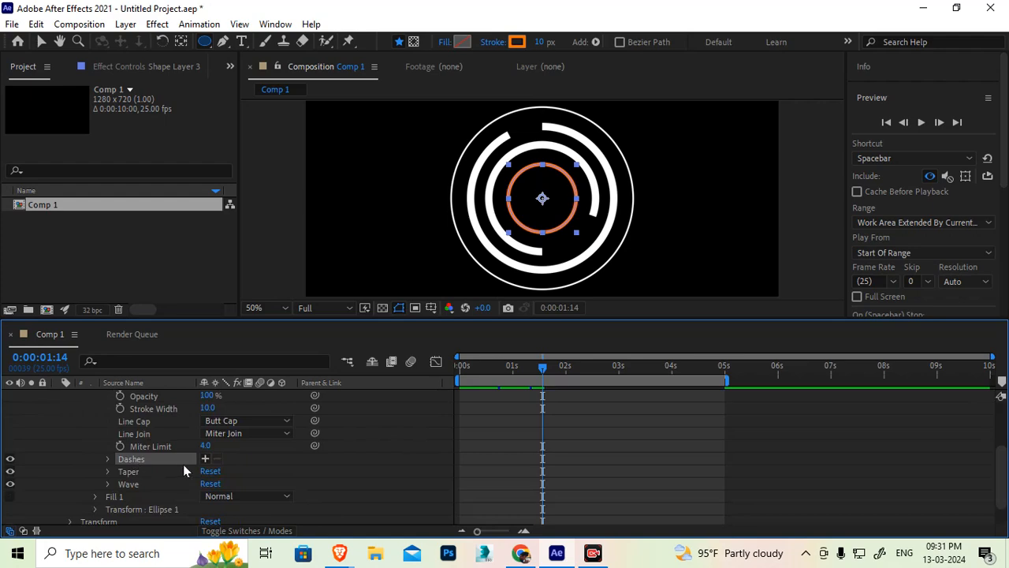
pyautogui.click(204, 458)
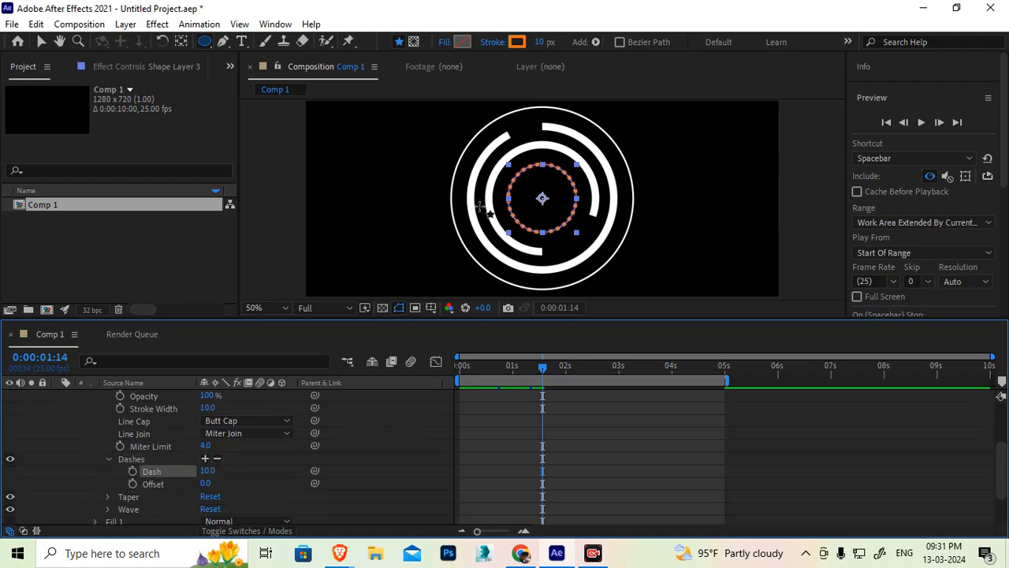
# - Try Dash values of 28, 30, 40 and 45 on the orange circle's stroke, checked in an enlarged view
pyautogui.scroll(2, 587, 197)
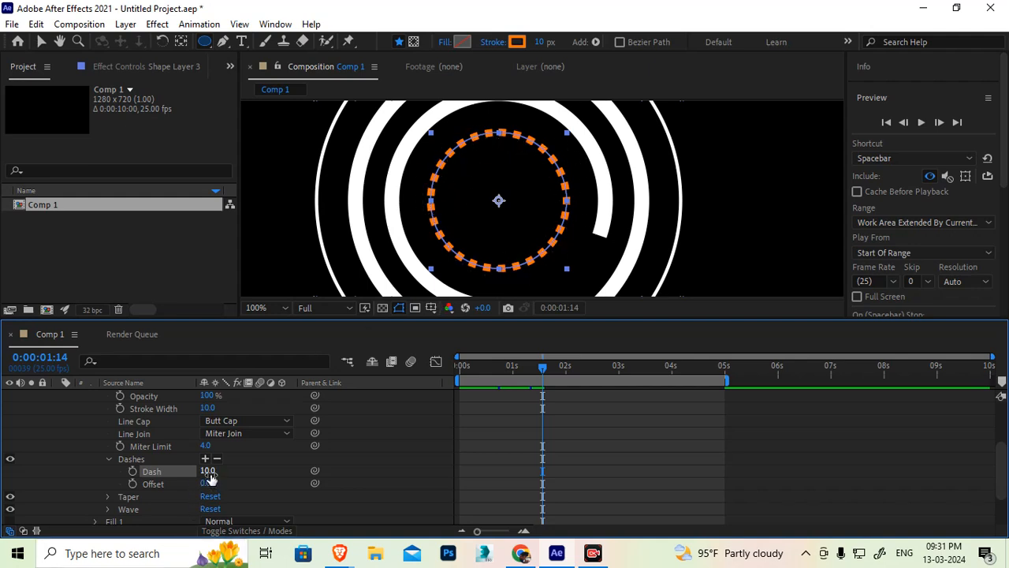
pyautogui.moveTo(207, 470); pyautogui.dragTo(213, 468)
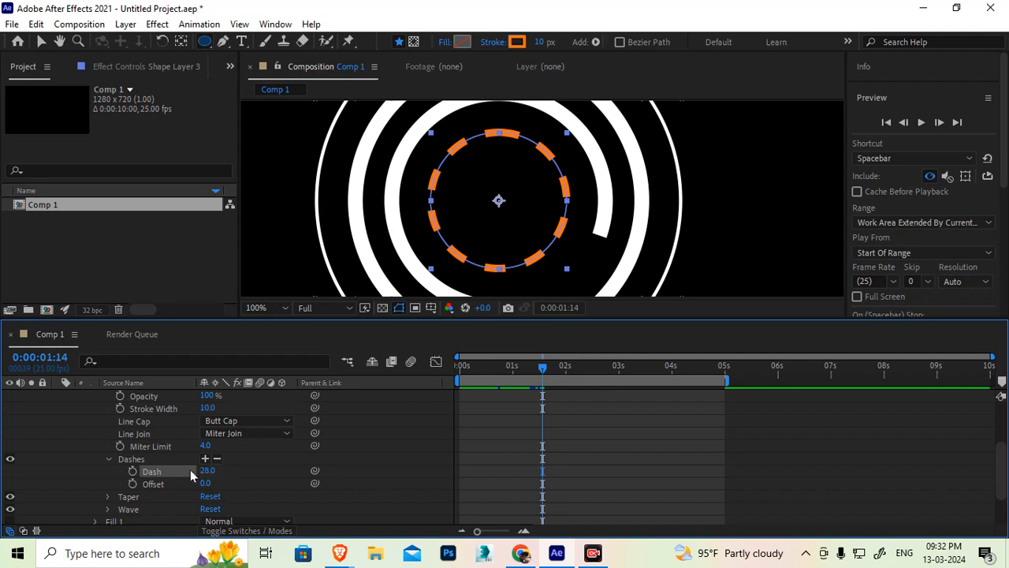
pyautogui.click(207, 471)
pyautogui.press('Return')
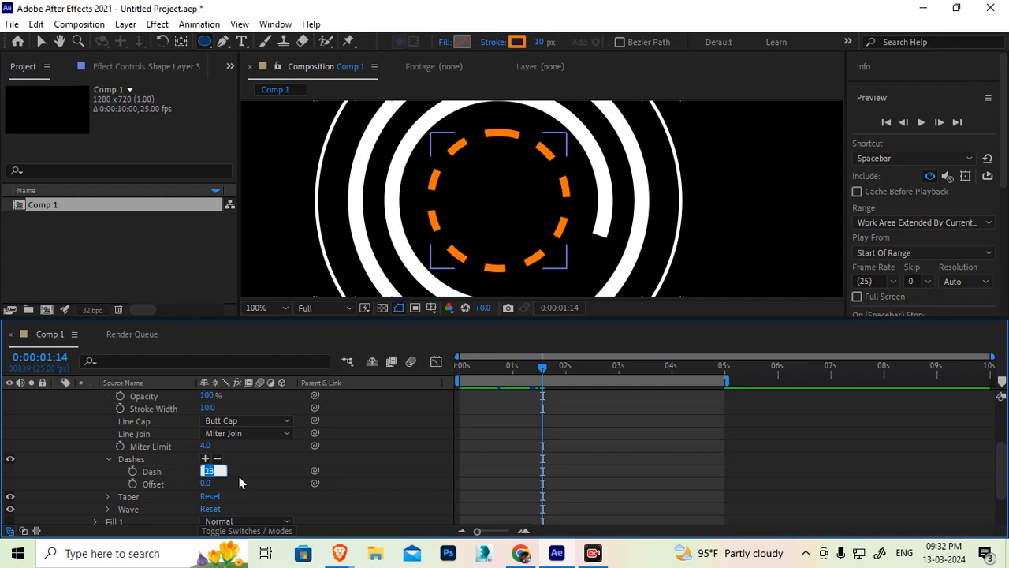
pyautogui.write('30')
pyautogui.press('Return')
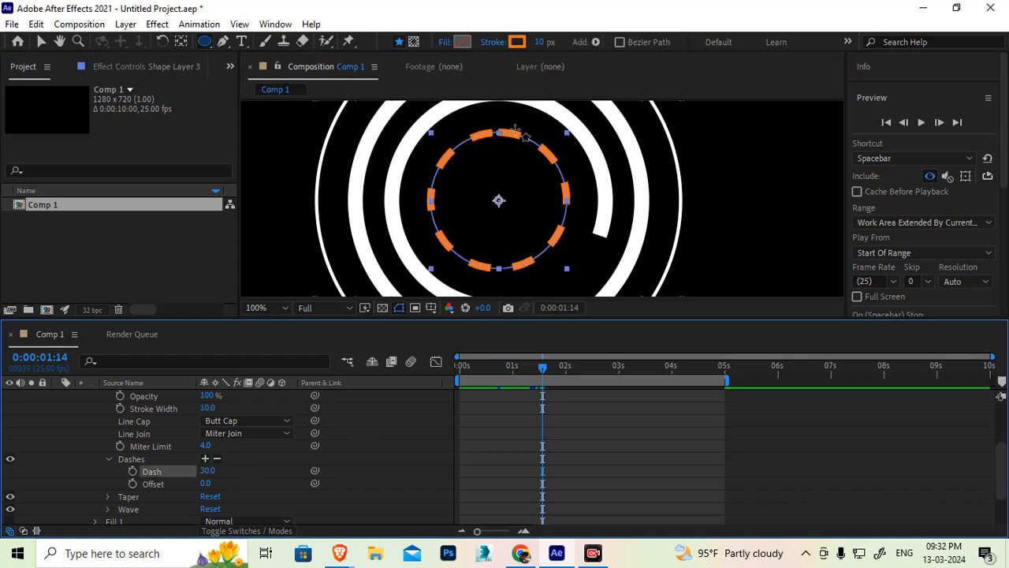
pyautogui.click(206, 470)
pyautogui.press('Return')
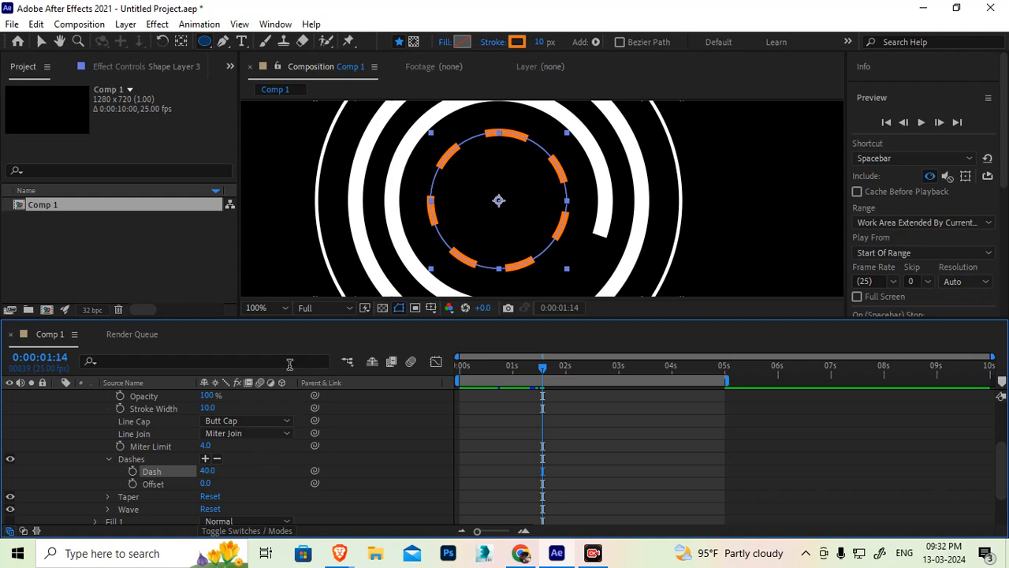
pyautogui.click(207, 471)
pyautogui.press('Return')
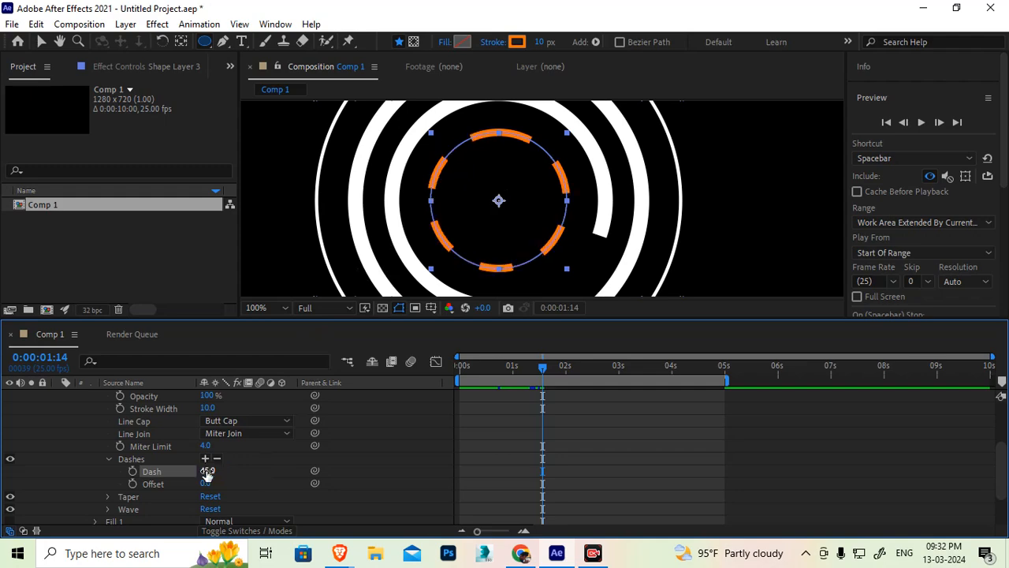
# - Try Dash values of 58, 60 and 55 together with a dash Offset of 2 on the orange circle
pyautogui.moveTo(207, 472); pyautogui.dragTo(218, 468)
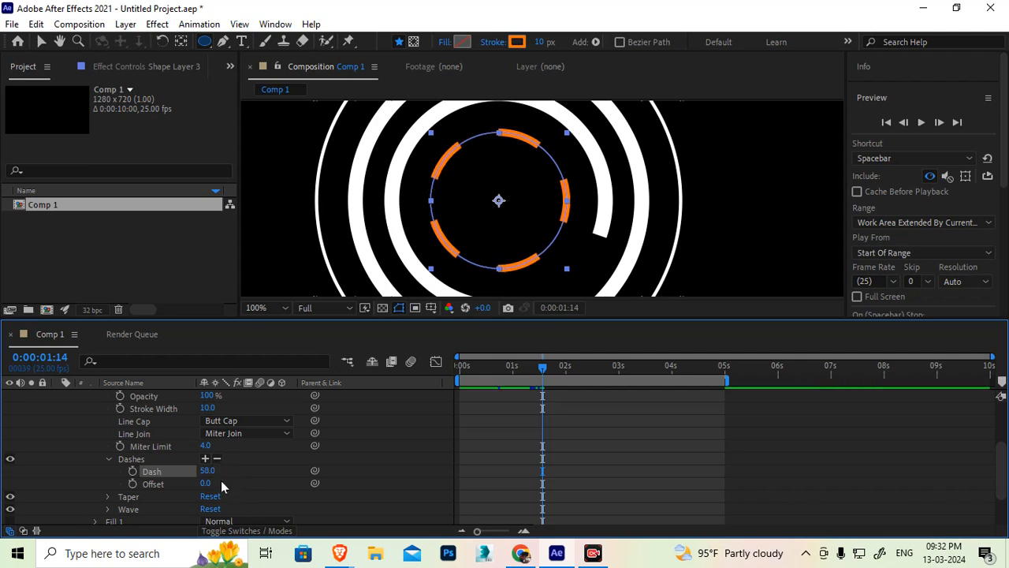
pyautogui.click(209, 471)
pyautogui.press('Return')
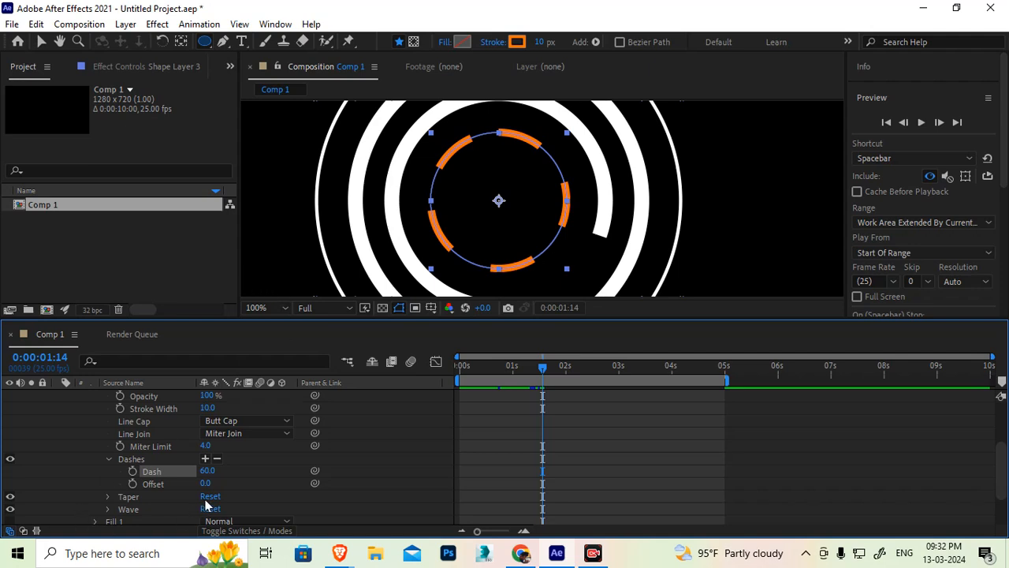
pyautogui.moveTo(205, 482)
pyautogui.mouseDown()
pyautogui.moveTo(259, 468)
pyautogui.moveTo(205, 474)
pyautogui.moveTo(219, 490)
pyautogui.mouseUp()
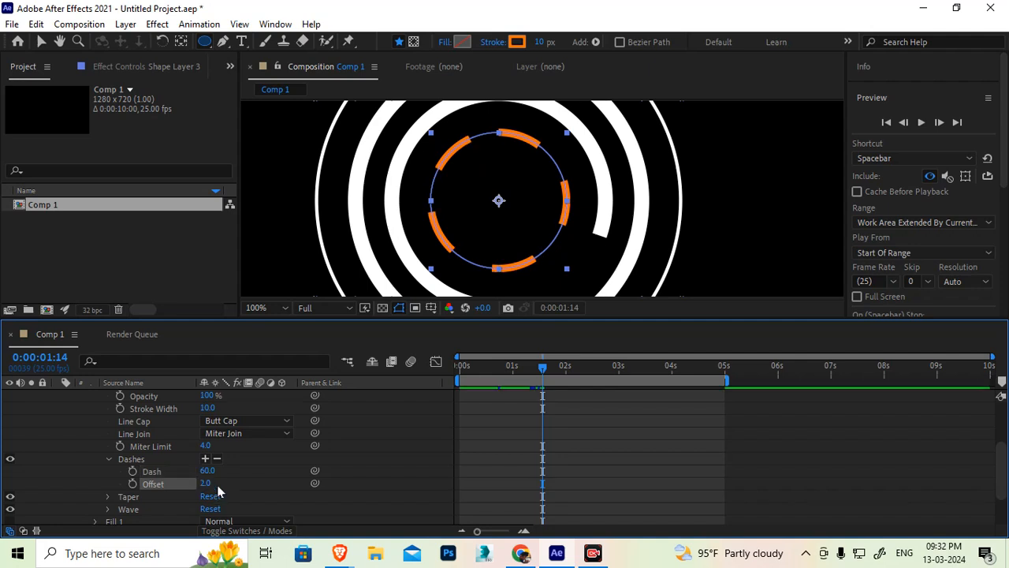
pyautogui.click(207, 471)
pyautogui.write('55')
pyautogui.press('Return')
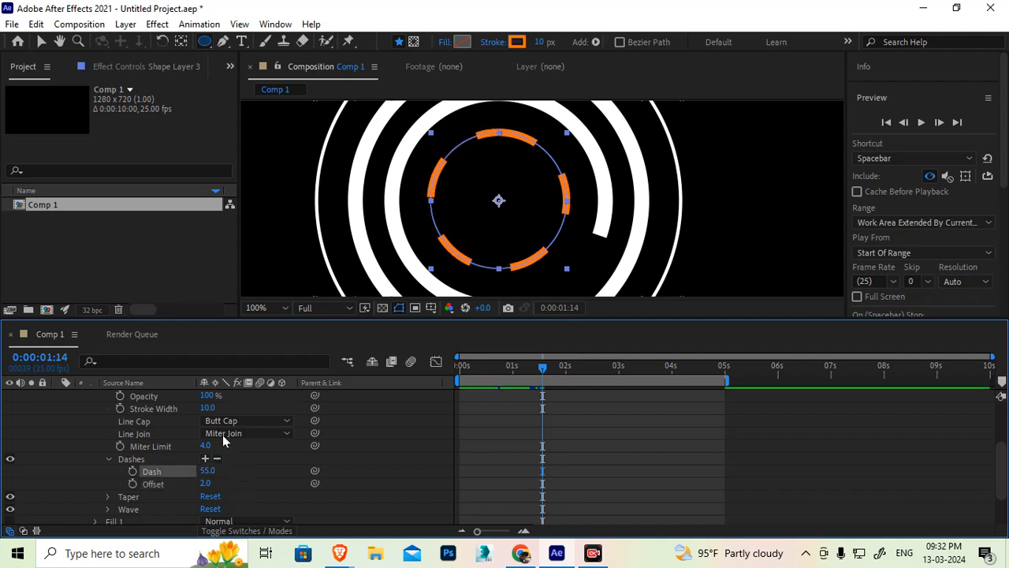
# - Set the orange circle's Dash to 58 and its dash Offset to 0
pyautogui.moveTo(208, 471); pyautogui.dragTo(210, 470)
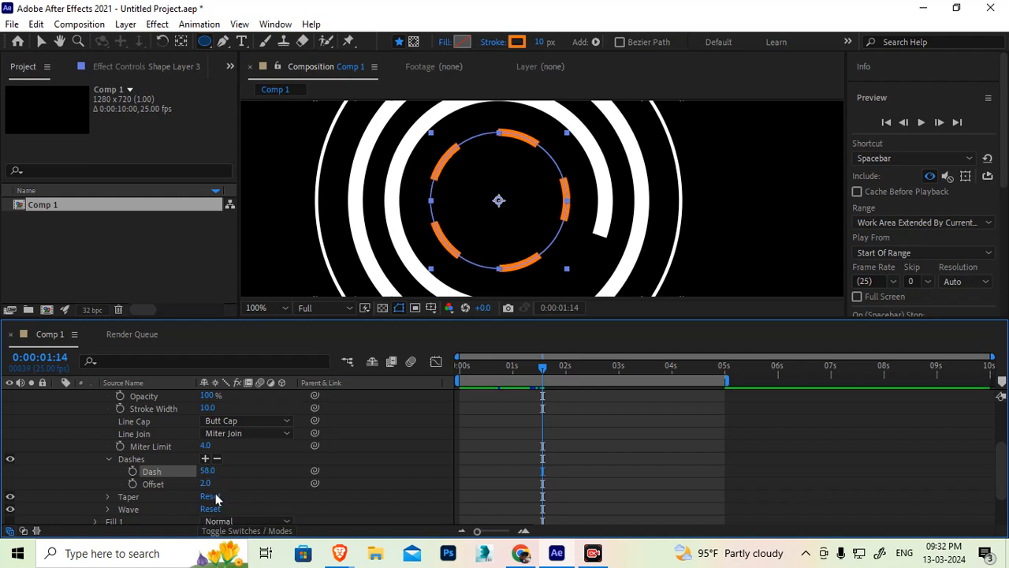
pyautogui.moveTo(203, 483); pyautogui.dragTo(272, 478)
pyautogui.click(204, 476)
pyautogui.click(204, 483)
pyautogui.press('Return')
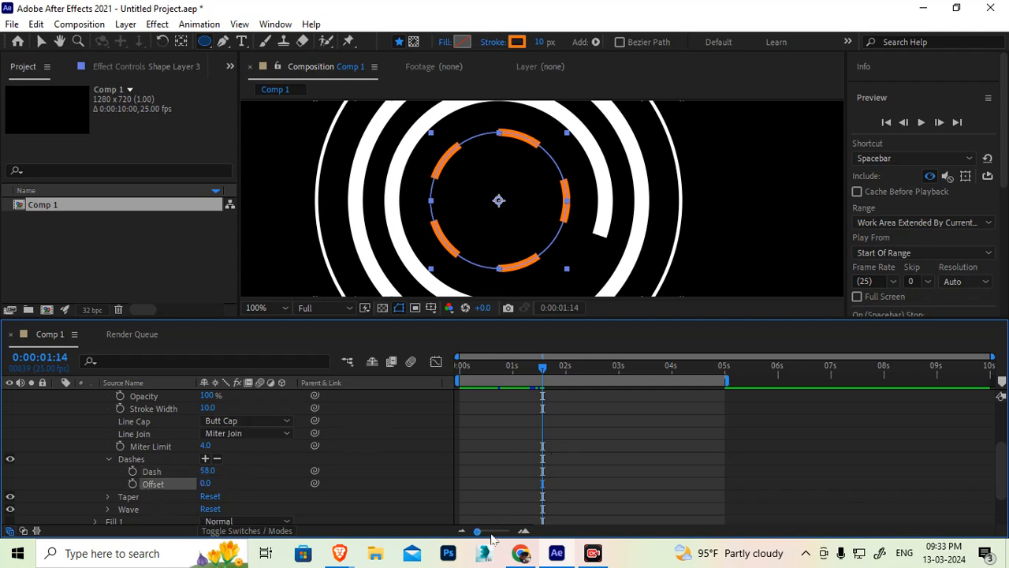
# - Add a dash Offset keyframe of 0 for the orange circle at 0:00:01:14
pyautogui.scroll(3, 524, 469)
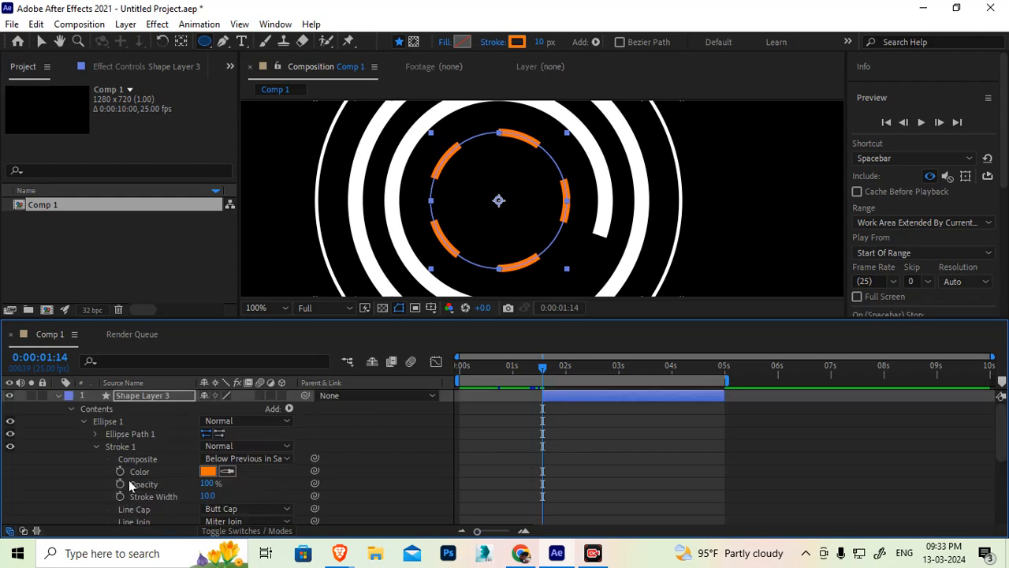
pyautogui.scroll(-3, 131, 485)
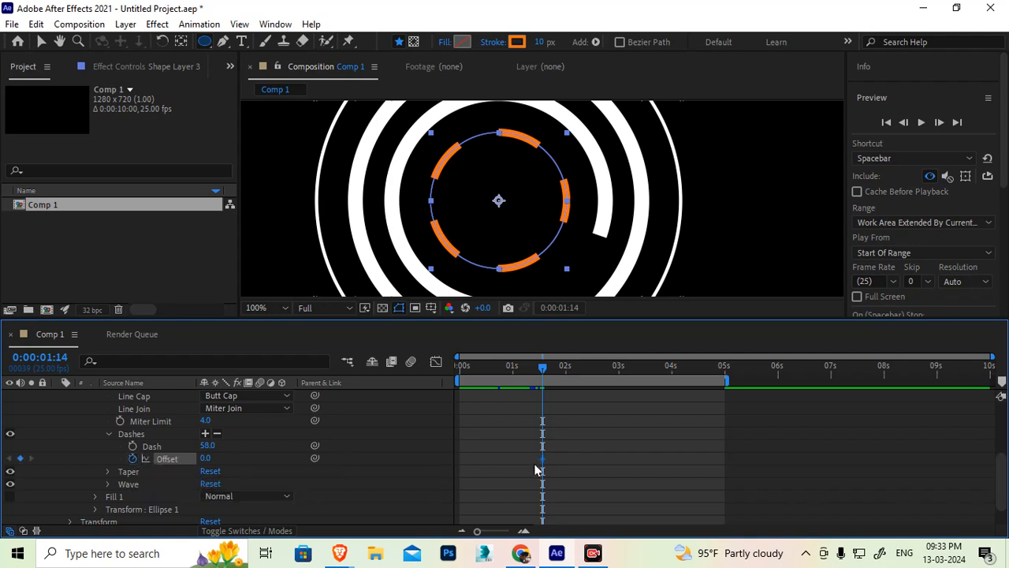
pyautogui.scroll(2, 534, 469)
pyautogui.scroll(1, 540, 468)
pyautogui.moveTo(548, 371); pyautogui.dragTo(557, 393)
pyautogui.scroll(-3, 560, 466)
pyautogui.press('j')
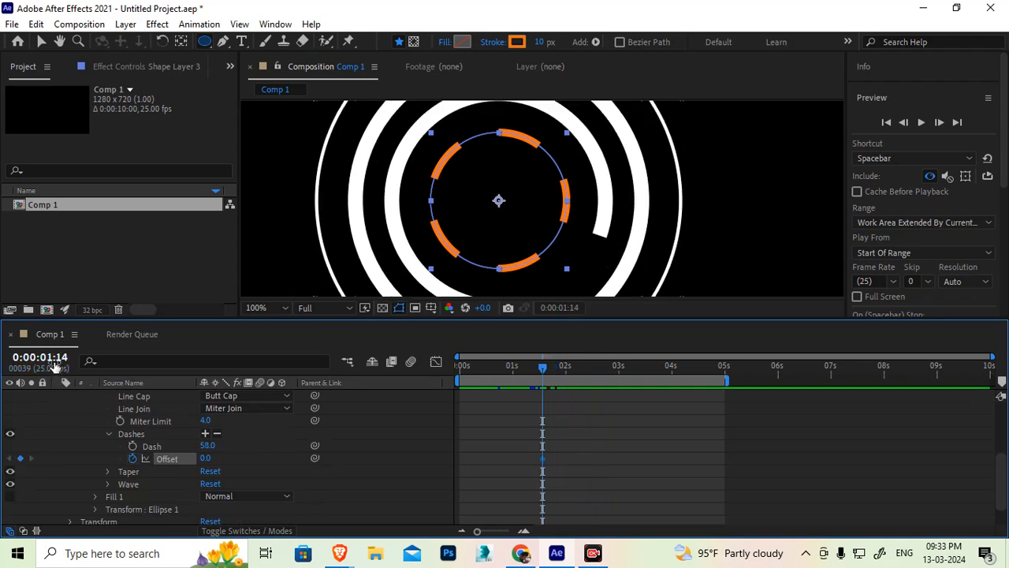
# - Add a dash Offset keyframe of 360 for the orange circle at 0:00:02:14
pyautogui.click(588, 369)
pyautogui.moveTo(596, 375); pyautogui.dragTo(597, 375)
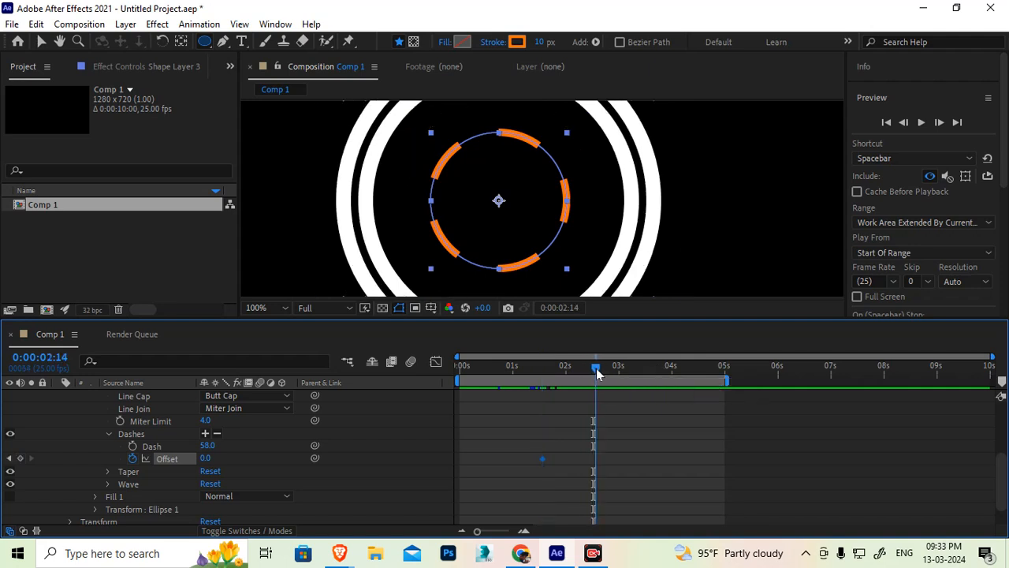
pyautogui.click(205, 458)
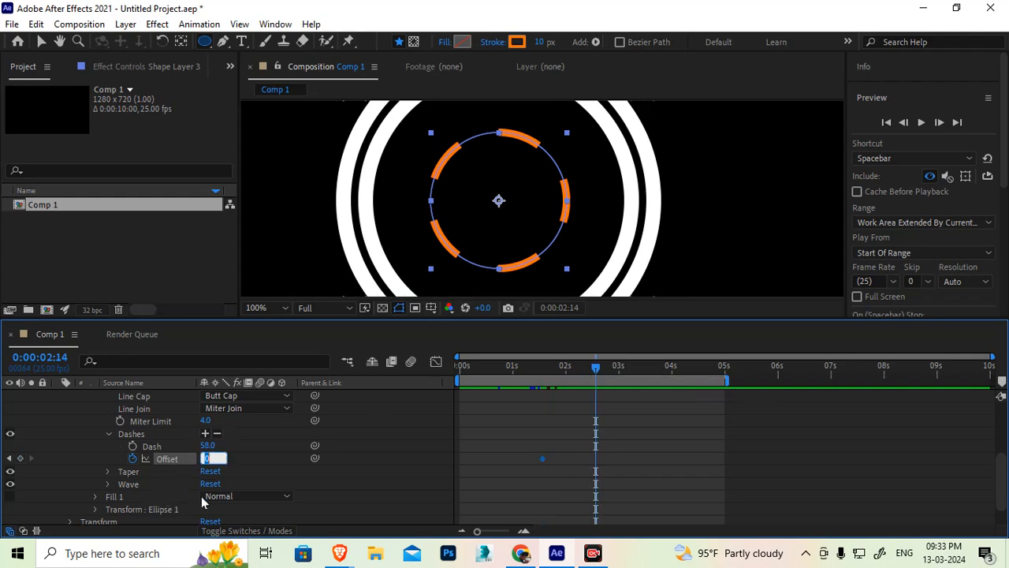
pyautogui.write('360')
pyautogui.press('Return')
# - Add the expression loopOut() to the dash Offset of the orange circle's stroke
pyautogui.moveTo(553, 362)
pyautogui.mouseDown()
pyautogui.moveTo(544, 365)
pyautogui.moveTo(600, 365)
pyautogui.moveTo(548, 361)
pyautogui.moveTo(576, 357)
pyautogui.moveTo(589, 360)
pyautogui.moveTo(542, 367)
pyautogui.mouseUp()
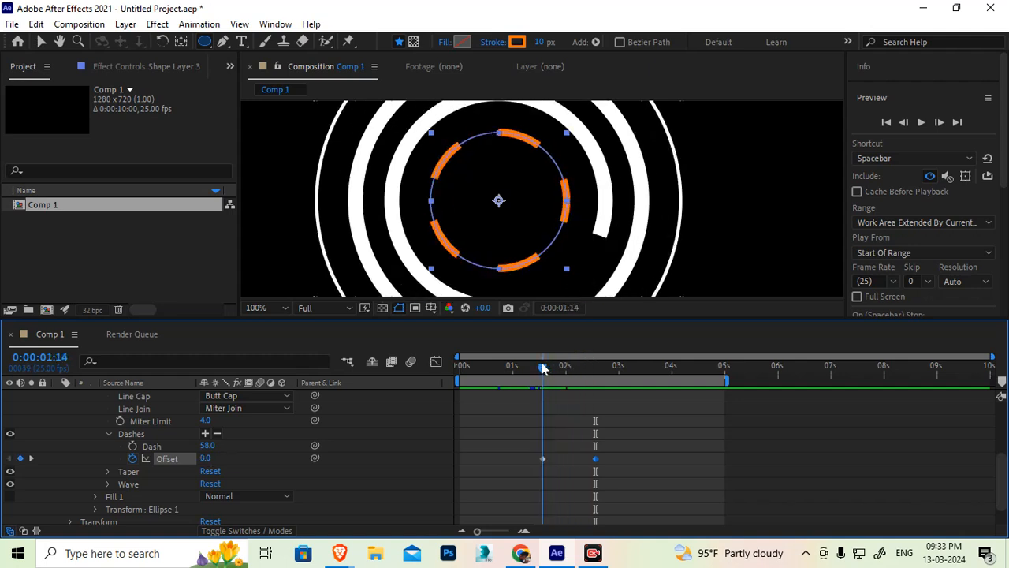
pyautogui.keyDown('alt'); pyautogui.click(133, 458); pyautogui.keyUp('alt')
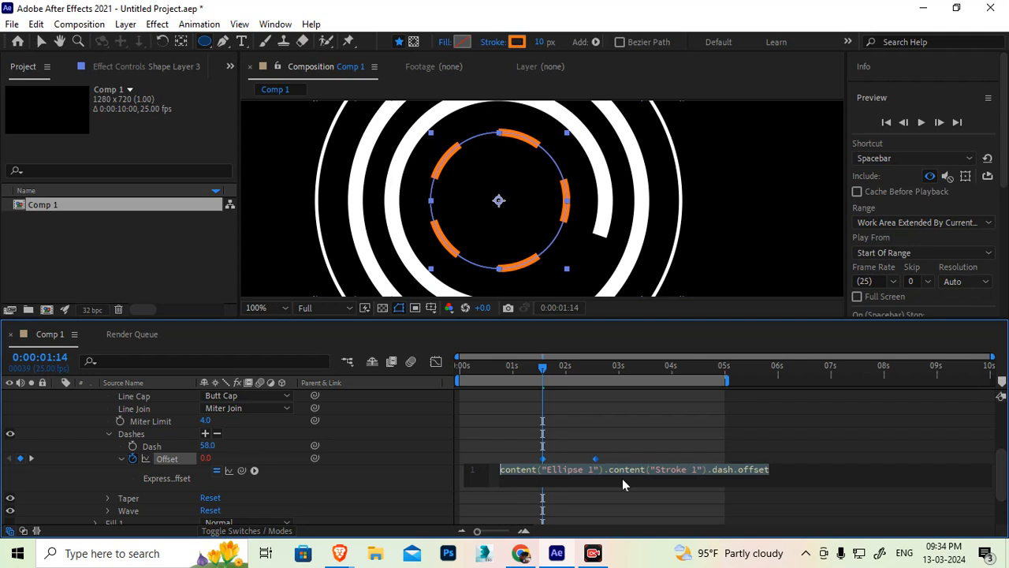
pyautogui.write('loop')
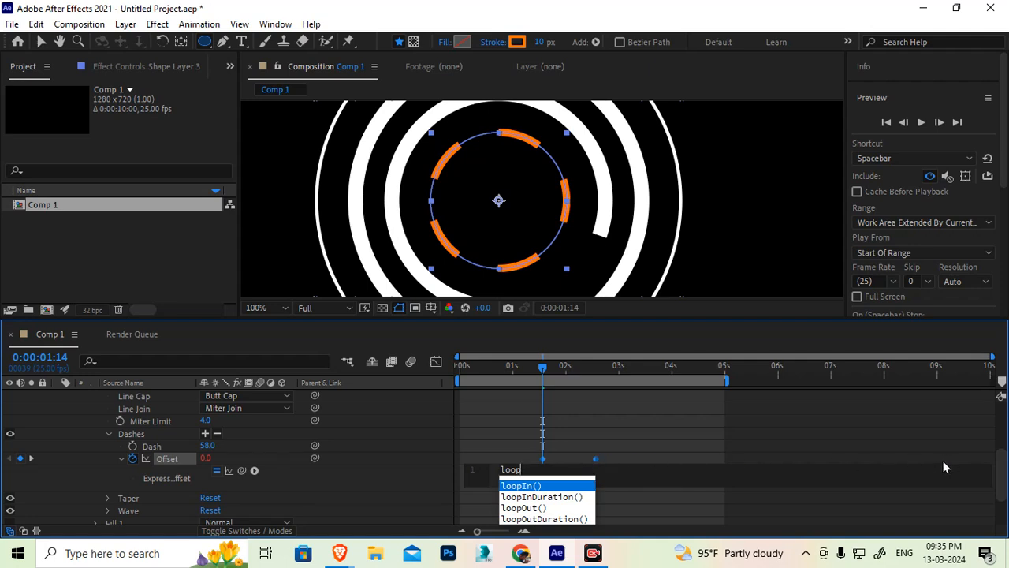
pyautogui.click(529, 509)
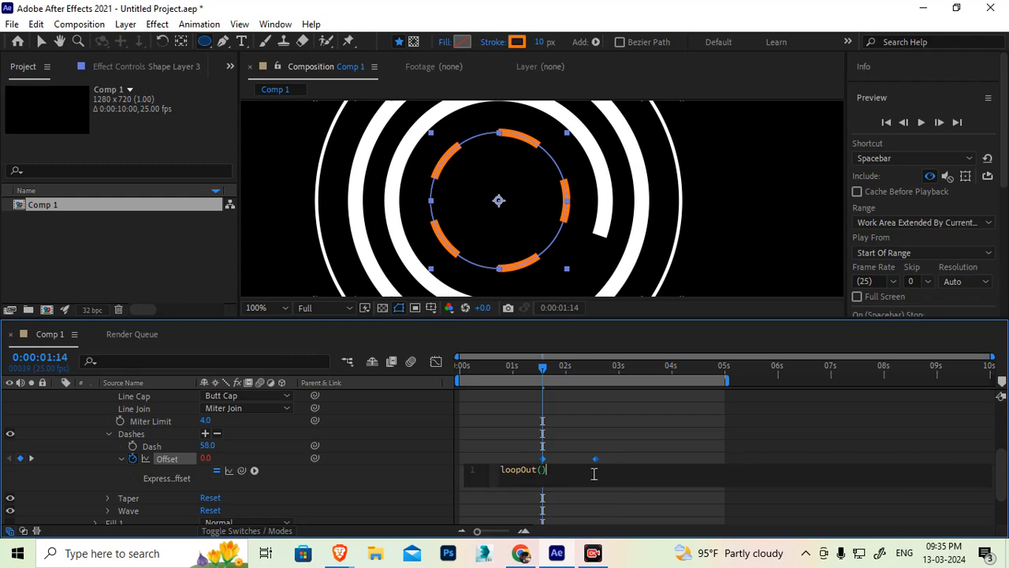
pyautogui.click(625, 440)
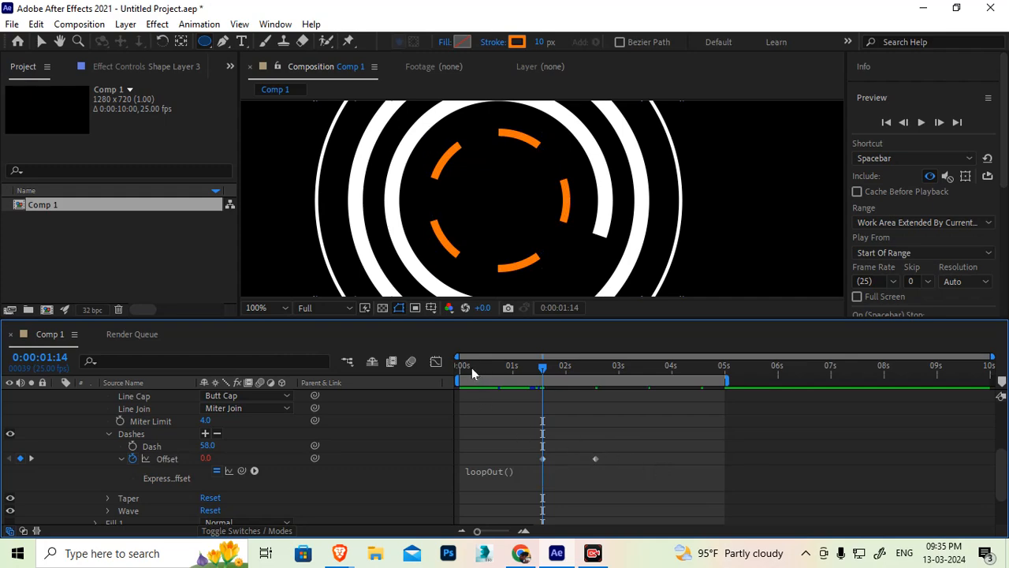
# - Preview the looping dash animation from the start, ending at the first Offset keyframe at 0:00:01:14
pyautogui.moveTo(474, 368); pyautogui.dragTo(448, 372)
pyautogui.press('space')
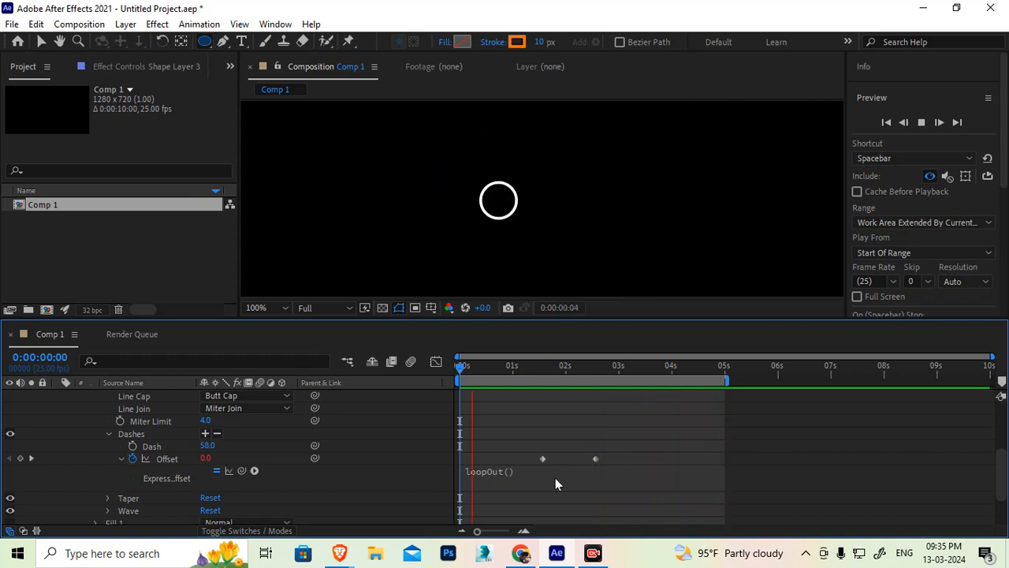
pyautogui.press('space')
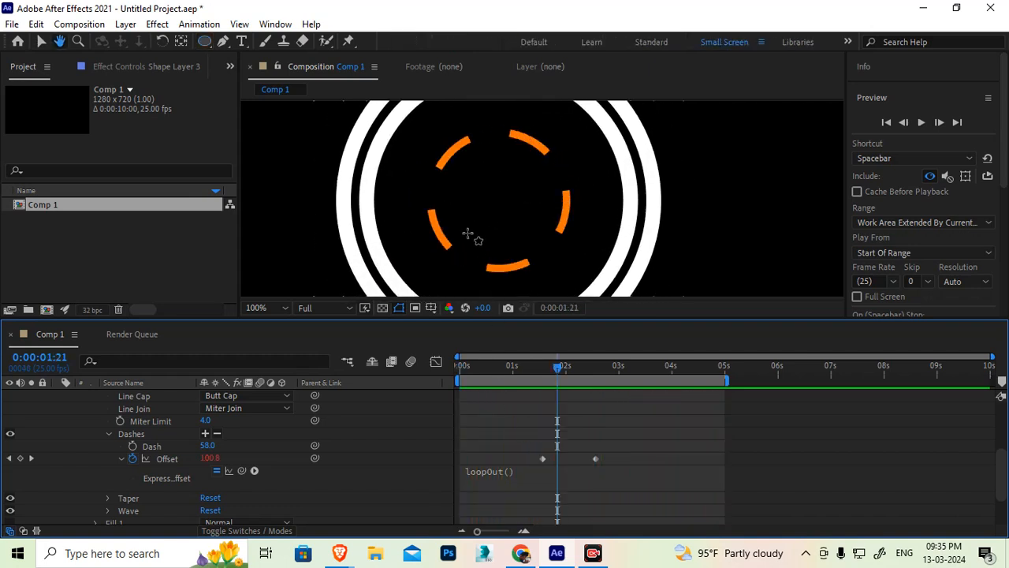
pyautogui.moveTo(524, 439); pyautogui.dragTo(550, 473)
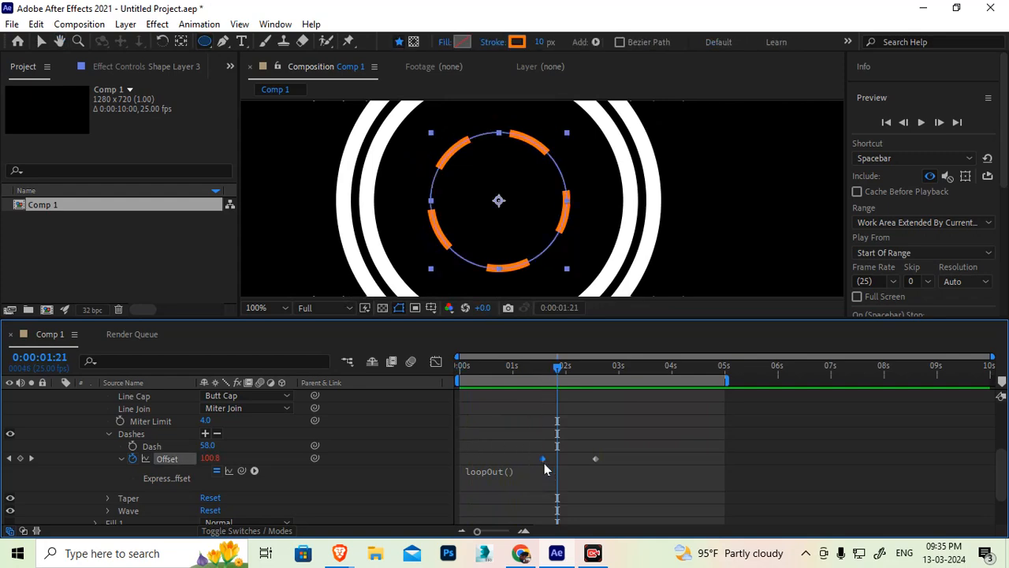
pyautogui.press('j')
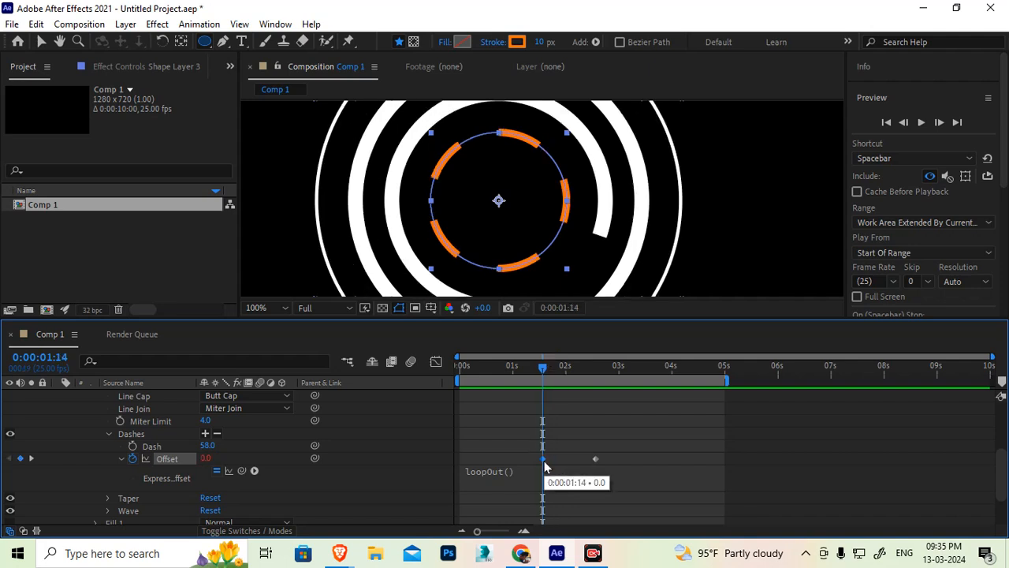
# - Try a smaller Ellipse Path Size for the orange circle
pyautogui.click(108, 434)
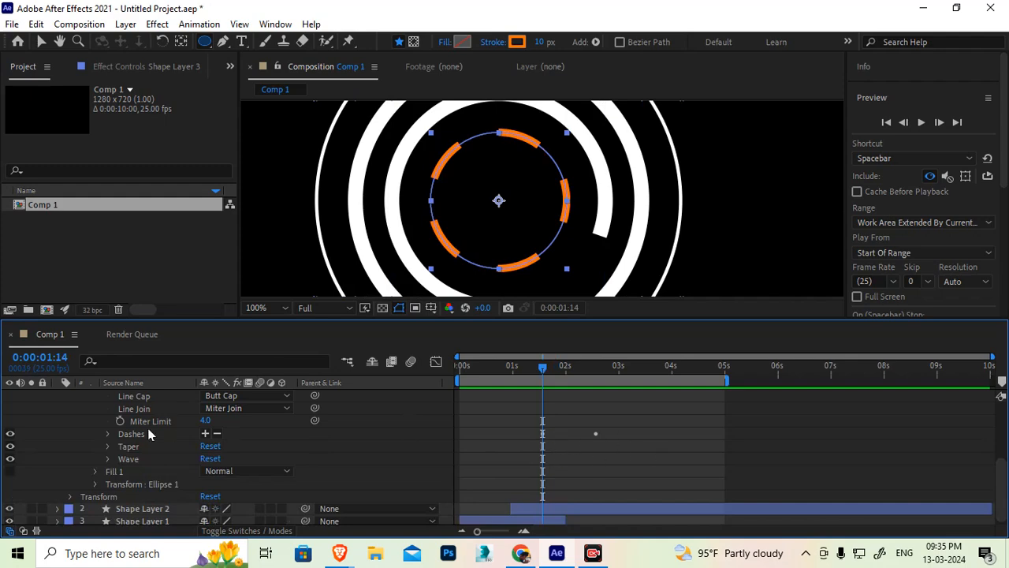
pyautogui.click(107, 433)
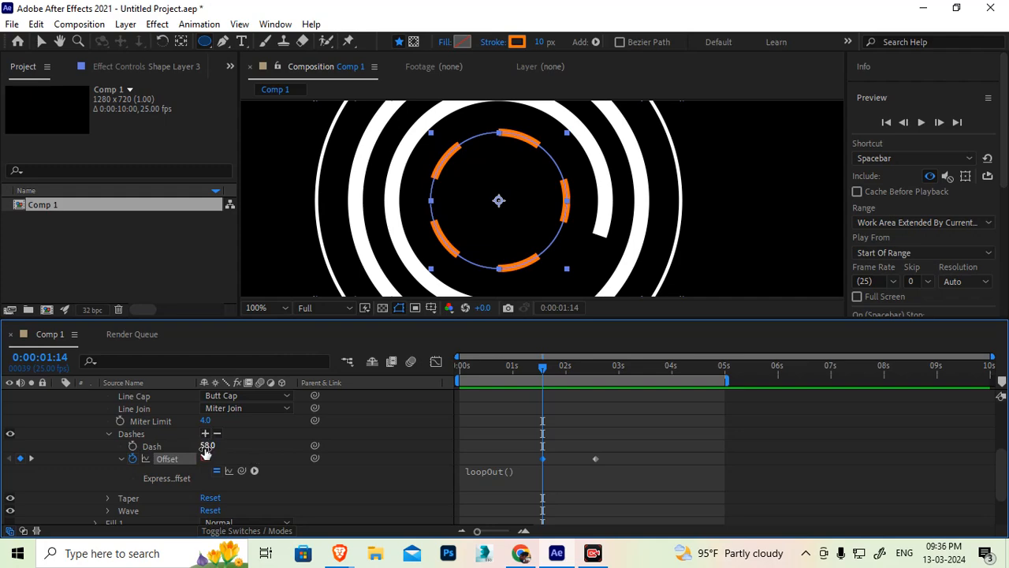
pyautogui.scroll(3, 125, 435)
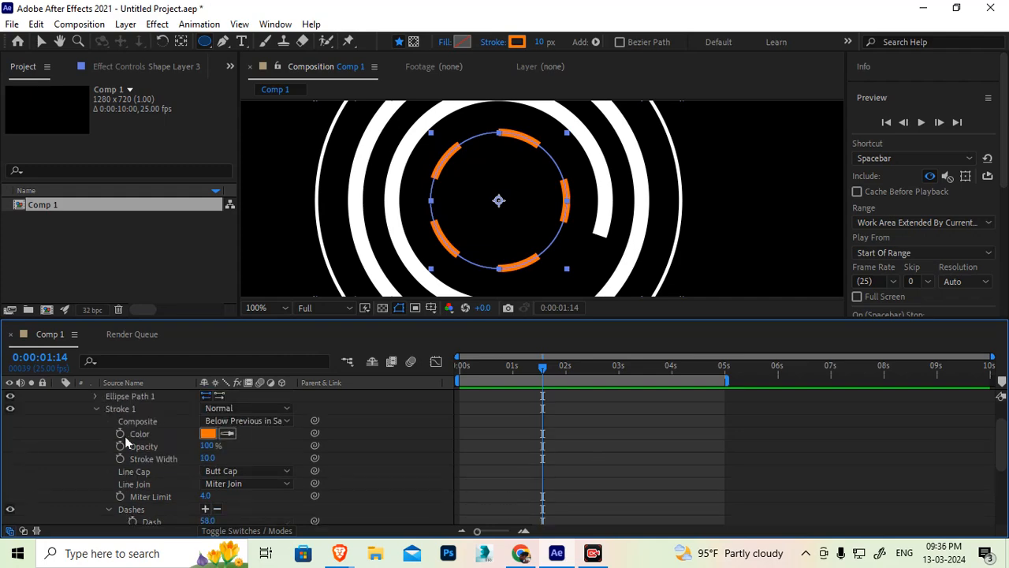
pyautogui.scroll(1, 131, 439)
pyautogui.click(96, 433)
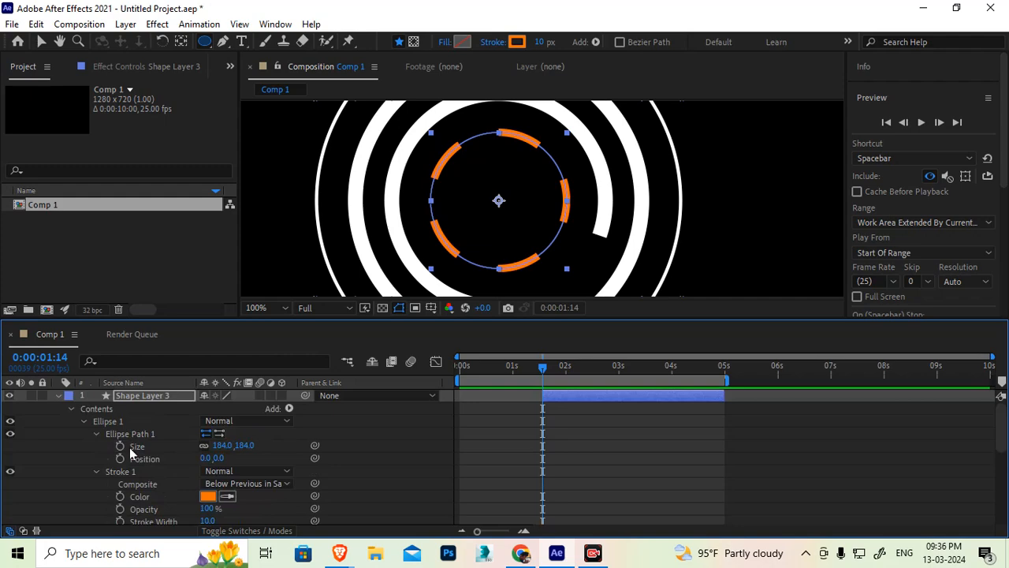
pyautogui.moveTo(223, 445); pyautogui.dragTo(188, 437)
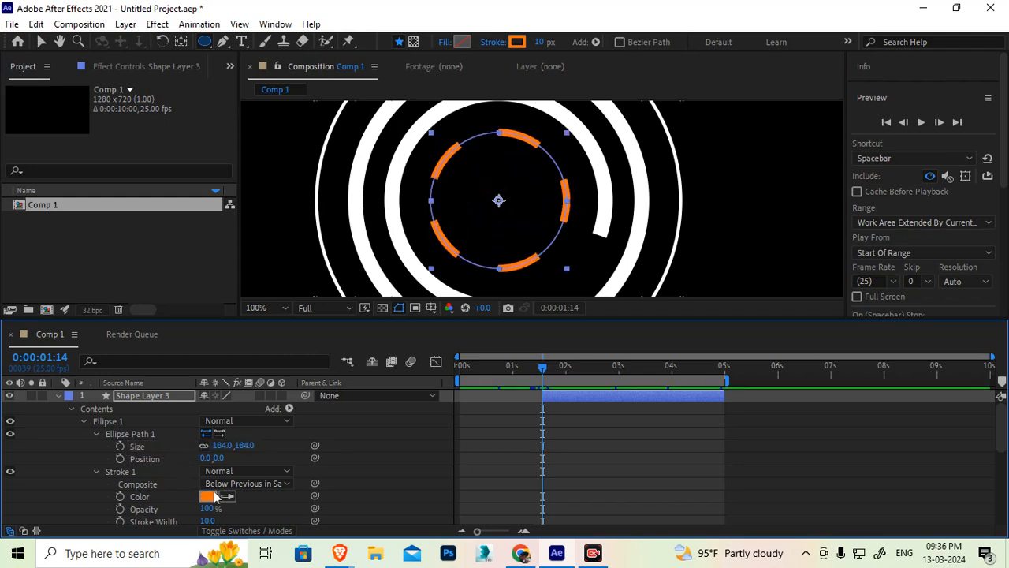
pyautogui.click(96, 435)
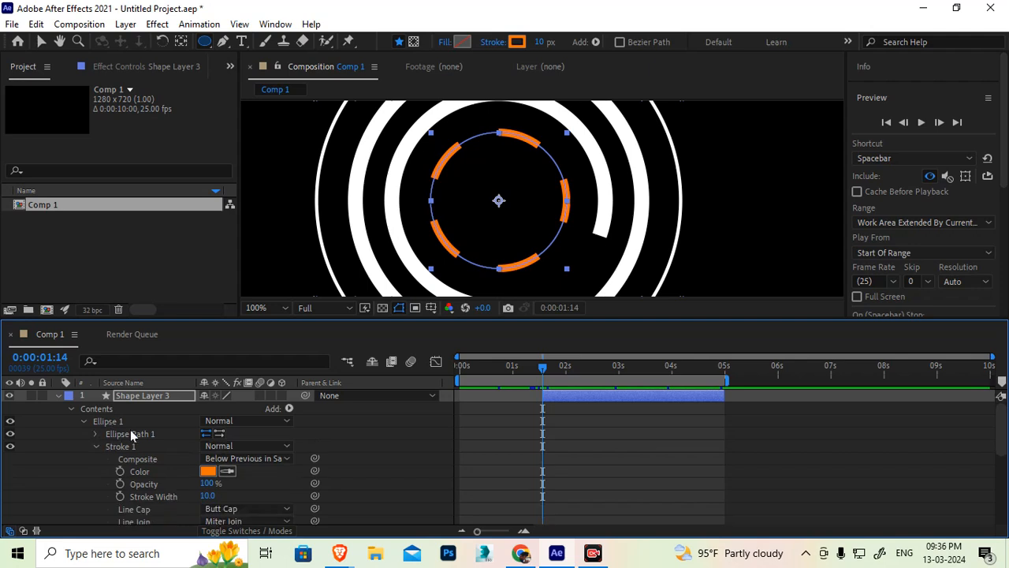
# - Keyframe the Transform Scale of the orange ellipse from 0% at 0:00:01:14 to 161% at 0:00:02:14
pyautogui.click(96, 447)
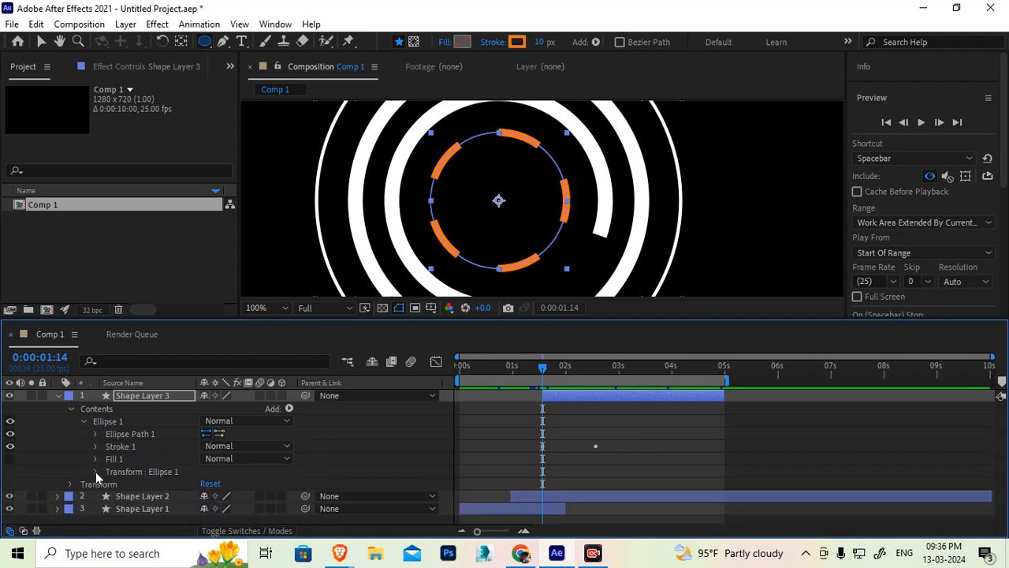
pyautogui.click(95, 471)
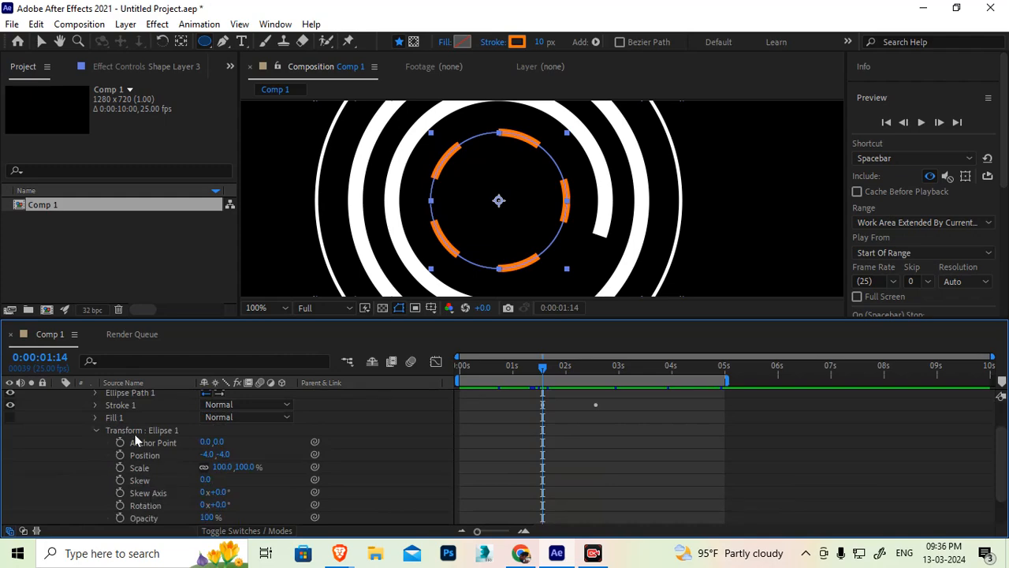
pyautogui.click(140, 468)
pyautogui.click(222, 467)
pyautogui.write('0')
pyautogui.press('Return')
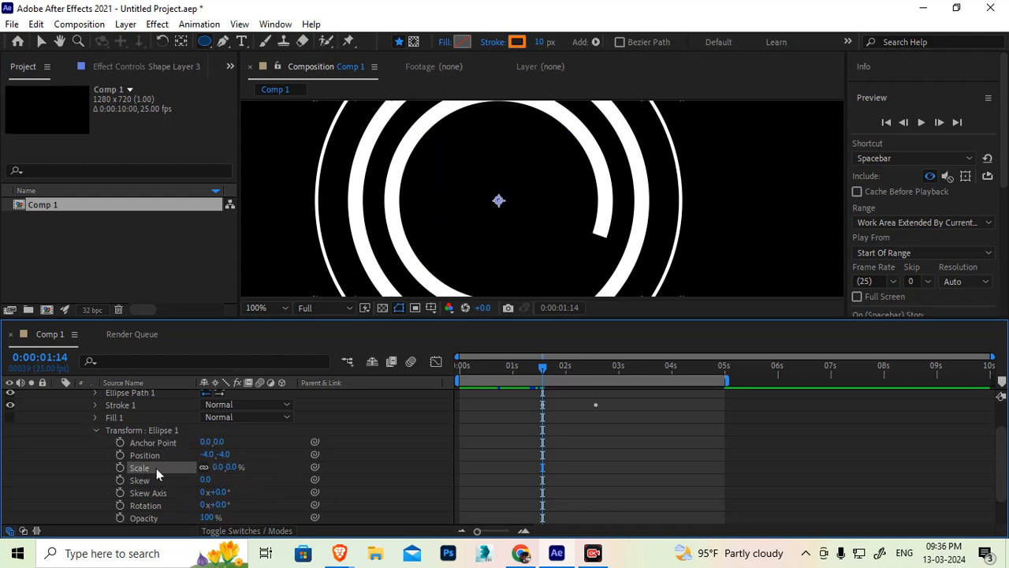
pyautogui.click(120, 468)
pyautogui.click(595, 367)
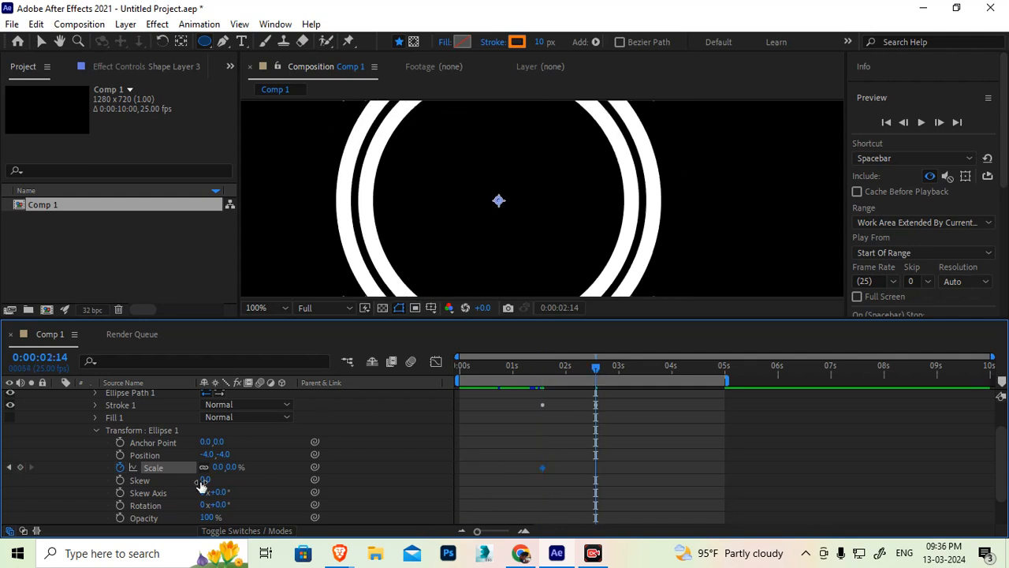
pyautogui.moveTo(217, 468); pyautogui.dragTo(322, 455)
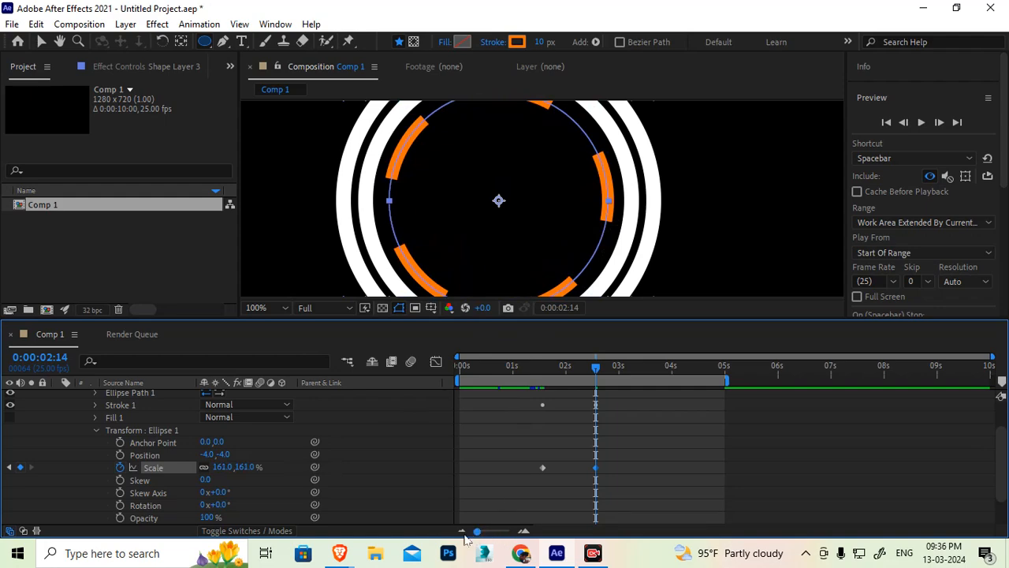
# - Play the scaling animation from the start and scrub through it with the whole composition in view
pyautogui.moveTo(509, 368); pyautogui.dragTo(468, 369)
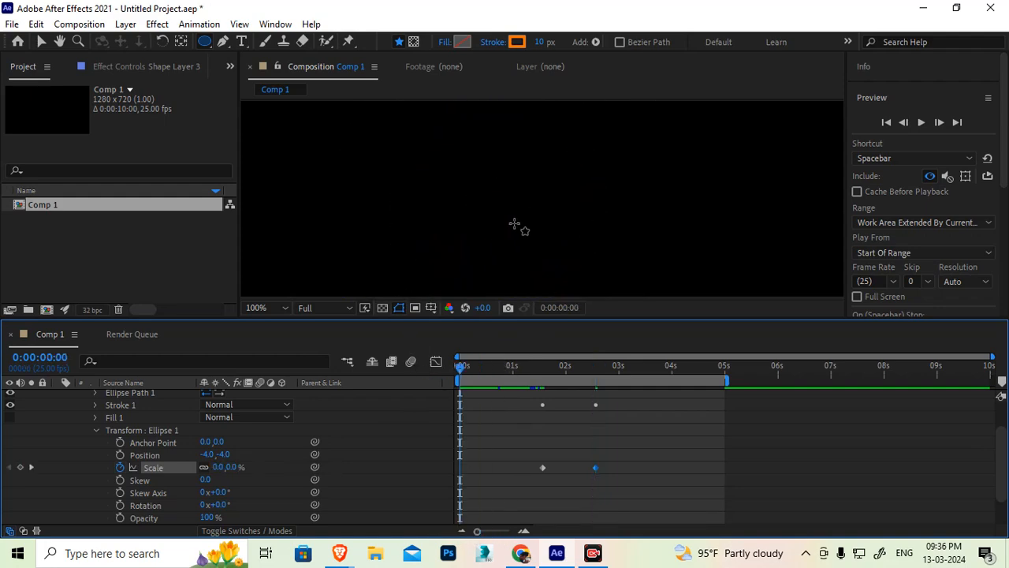
pyautogui.press('space')
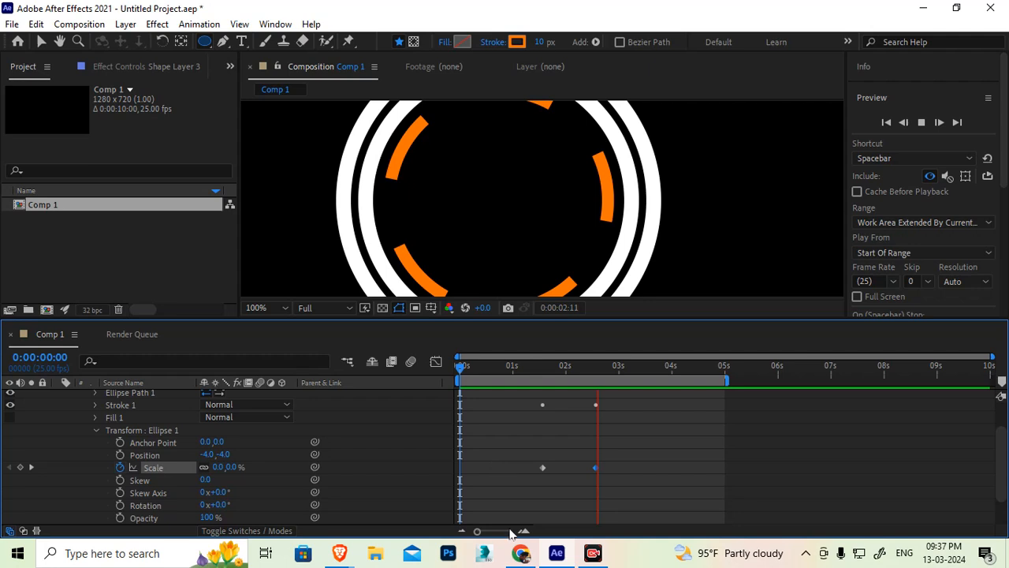
pyautogui.click(544, 368)
pyautogui.scroll(-2, 584, 206)
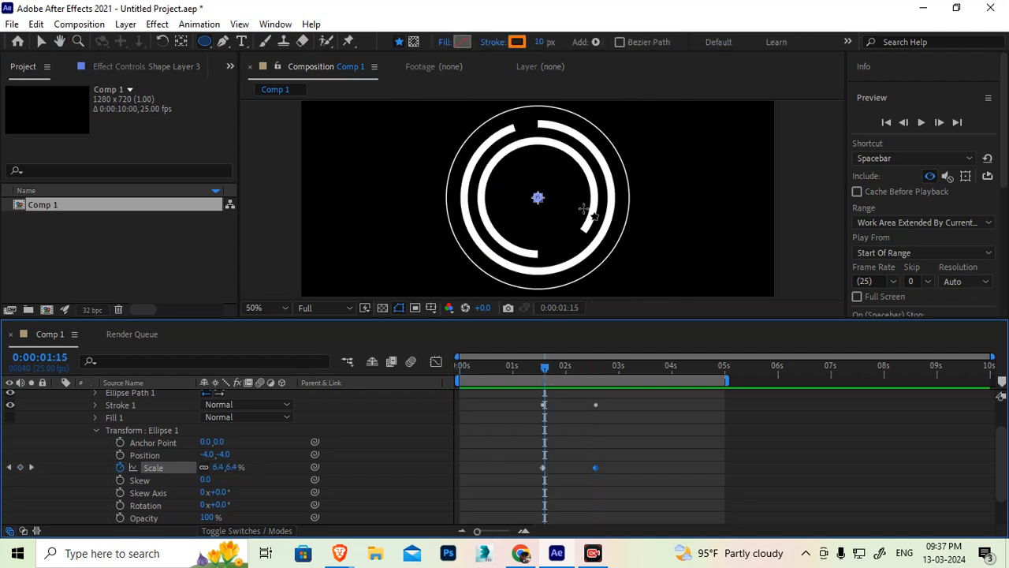
pyautogui.moveTo(548, 368); pyautogui.dragTo(629, 368)
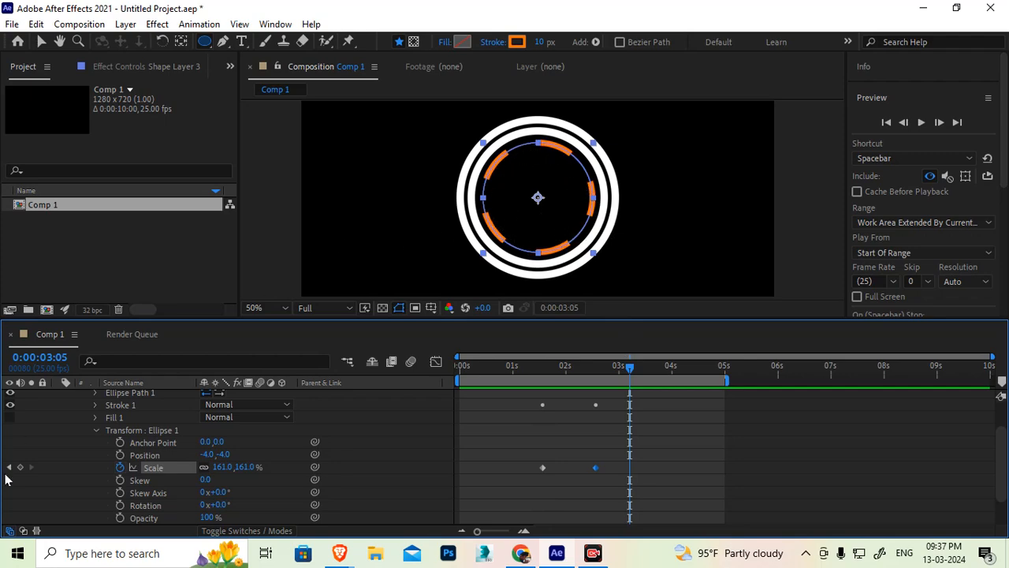
# - Duplicate the Ellipse 1 group inside Shape Layer 3
pyautogui.click(97, 430)
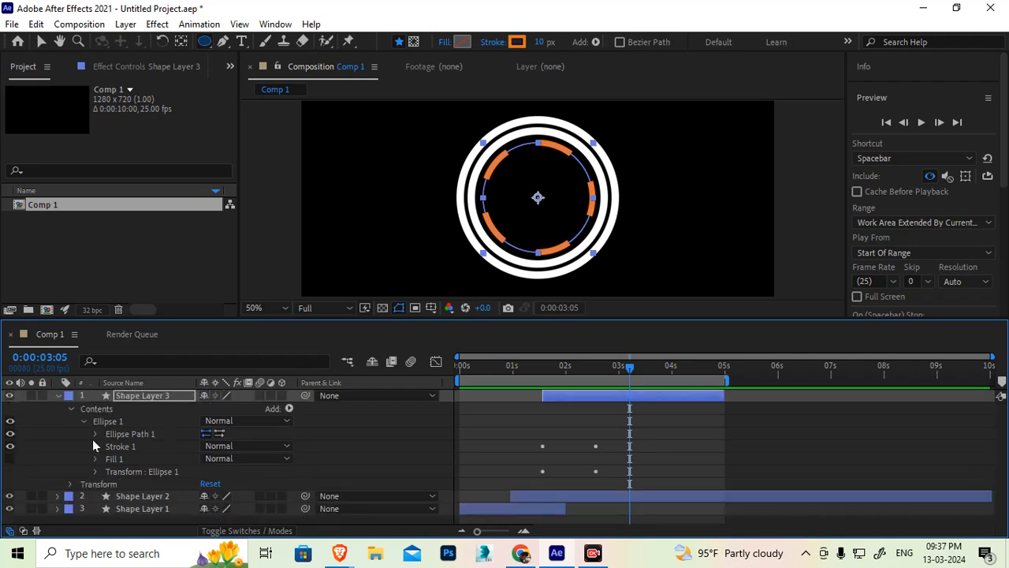
pyautogui.click(547, 366)
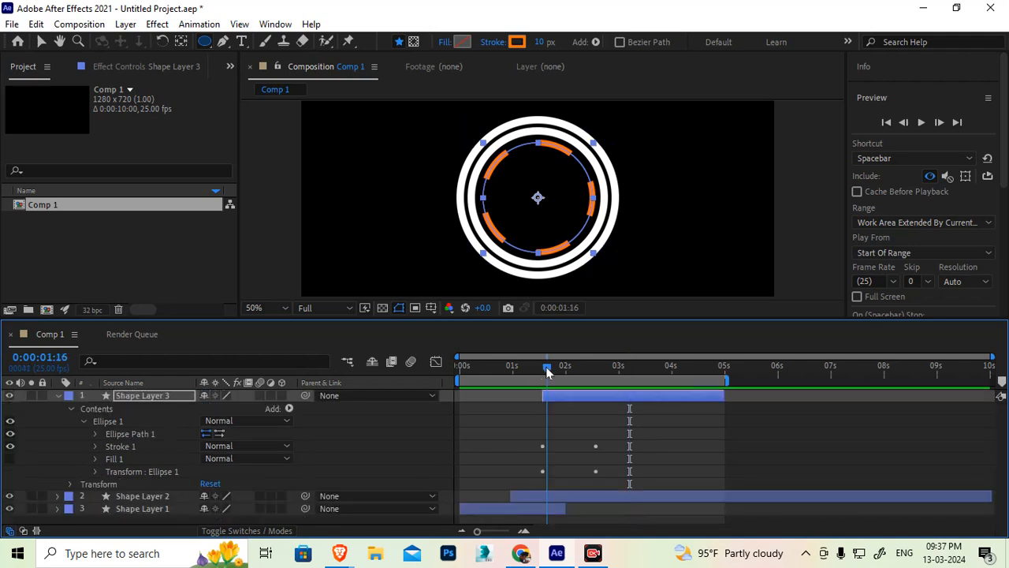
pyautogui.click(84, 421)
pyautogui.click(118, 423)
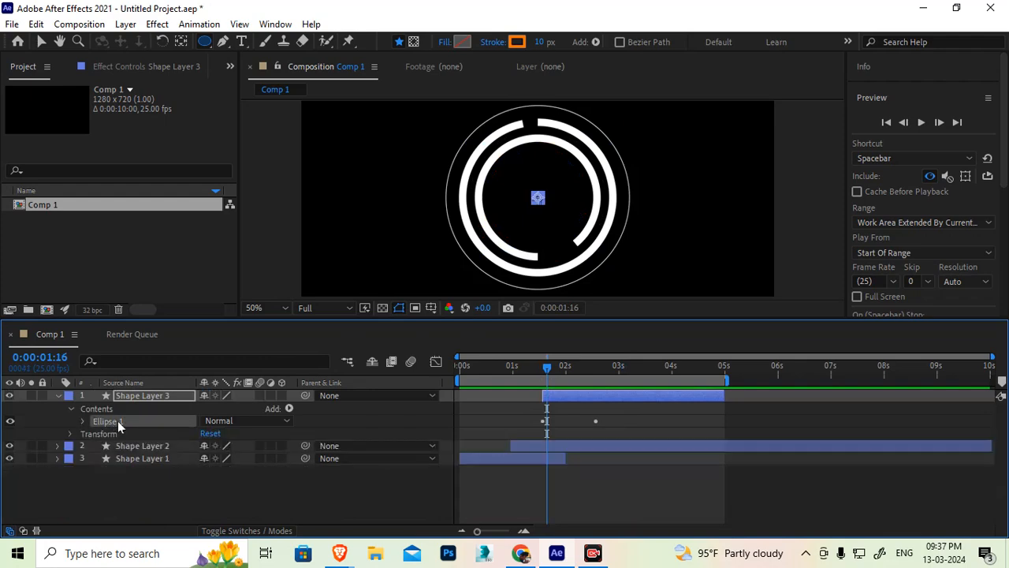
pyautogui.hotkey('ctrl', 'd')
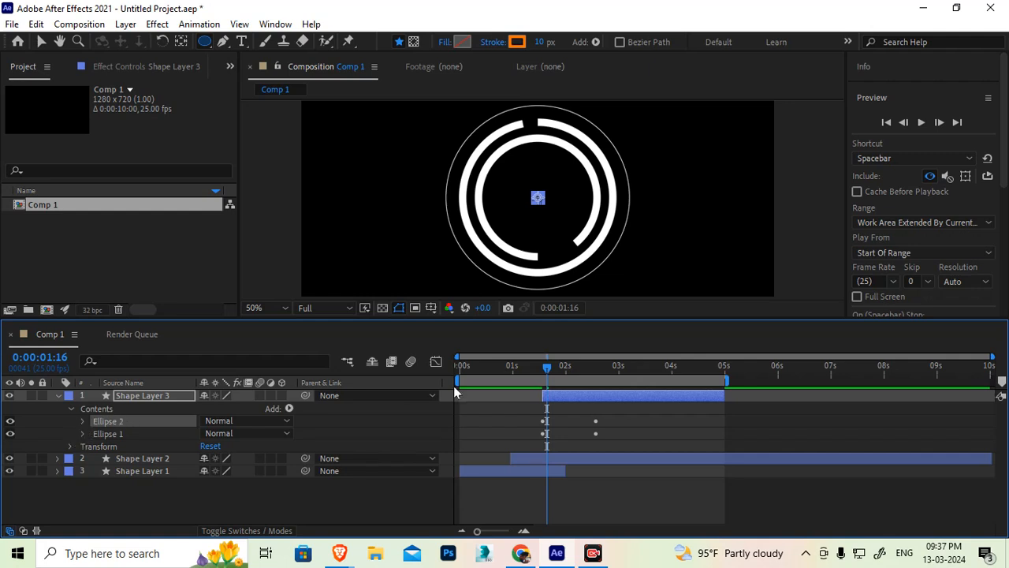
# - Expand the Transform properties of Ellipse 2 in Shape Layer 3 and move the current time to 0:00:02:15
pyautogui.click(130, 396)
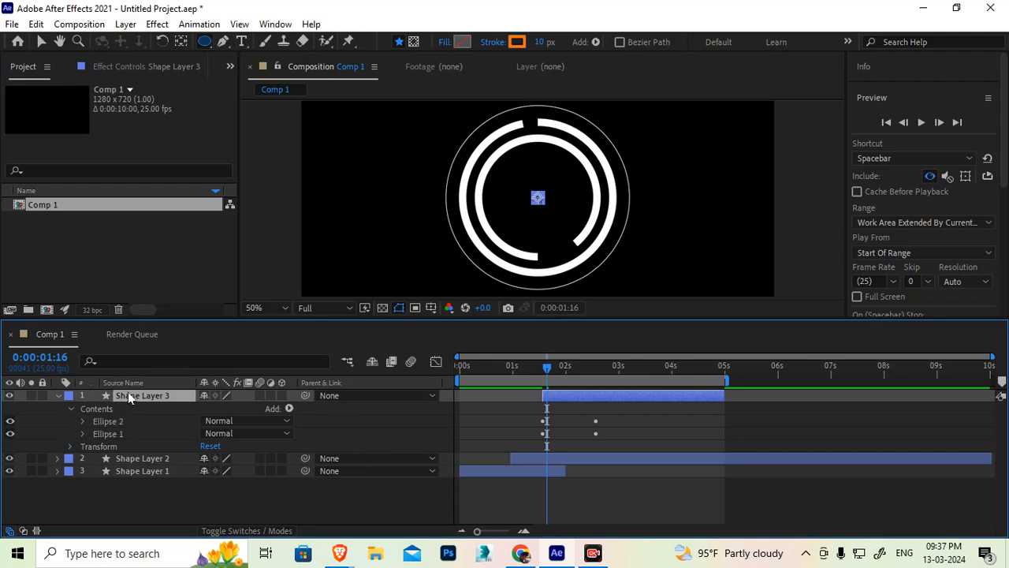
pyautogui.click(83, 421)
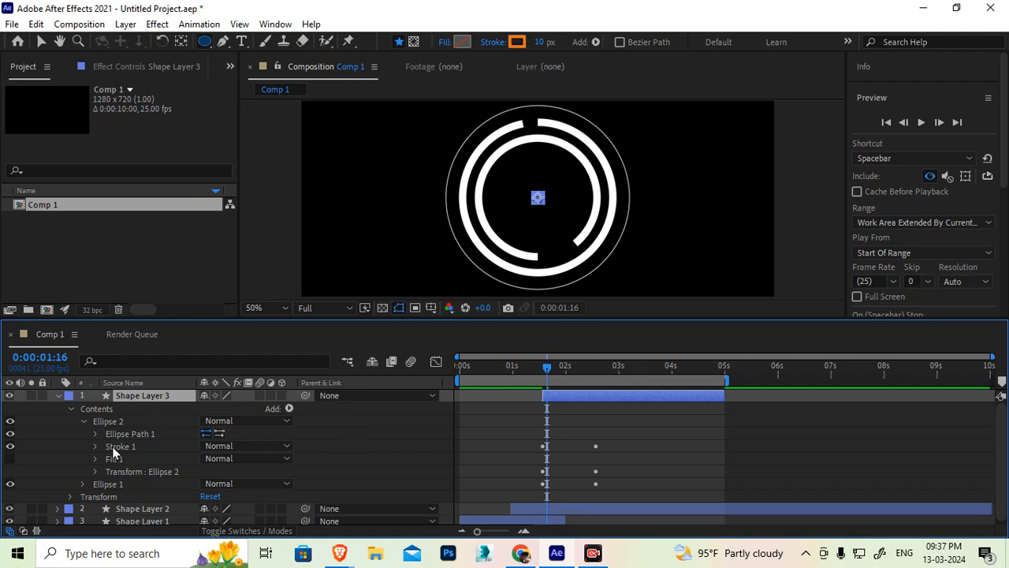
pyautogui.click(95, 435)
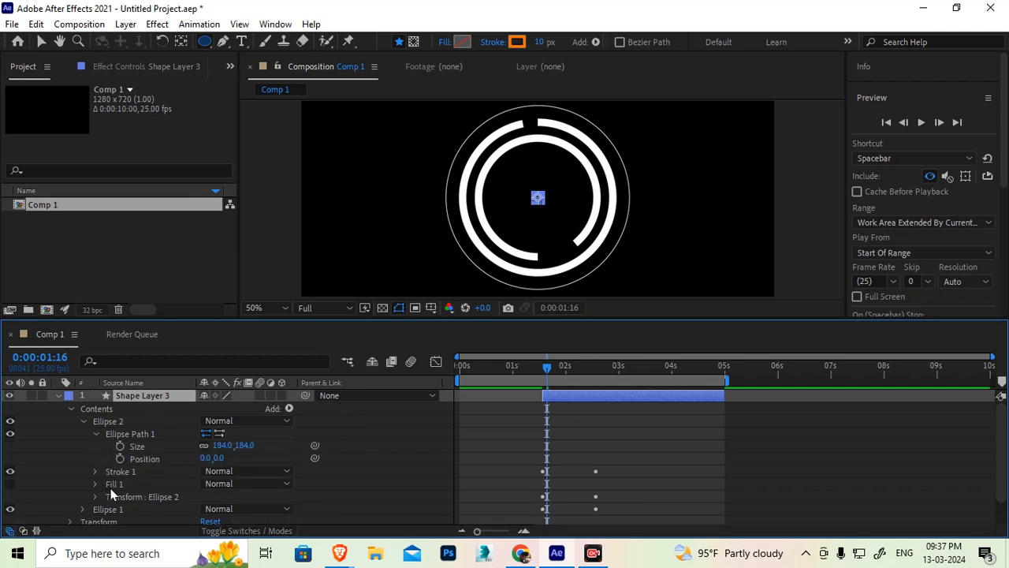
pyautogui.click(96, 434)
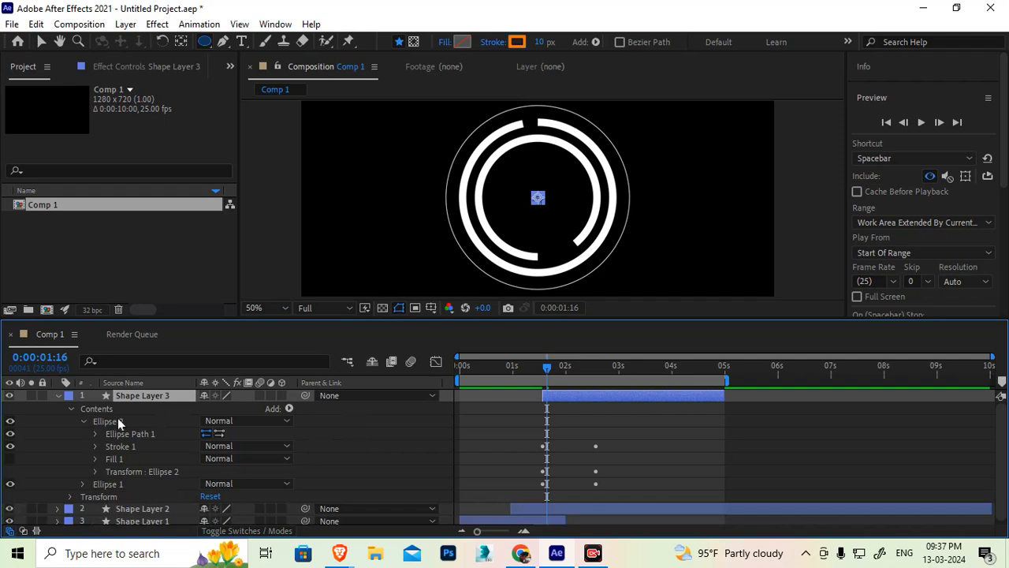
pyautogui.click(96, 472)
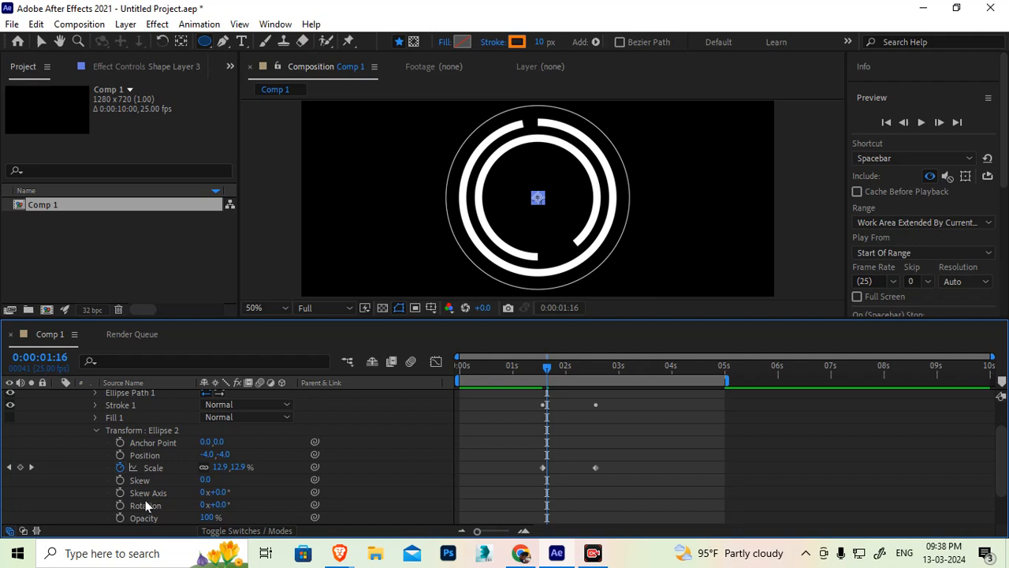
pyautogui.scroll(-2, 71, 448)
pyautogui.moveTo(552, 374); pyautogui.dragTo(601, 370)
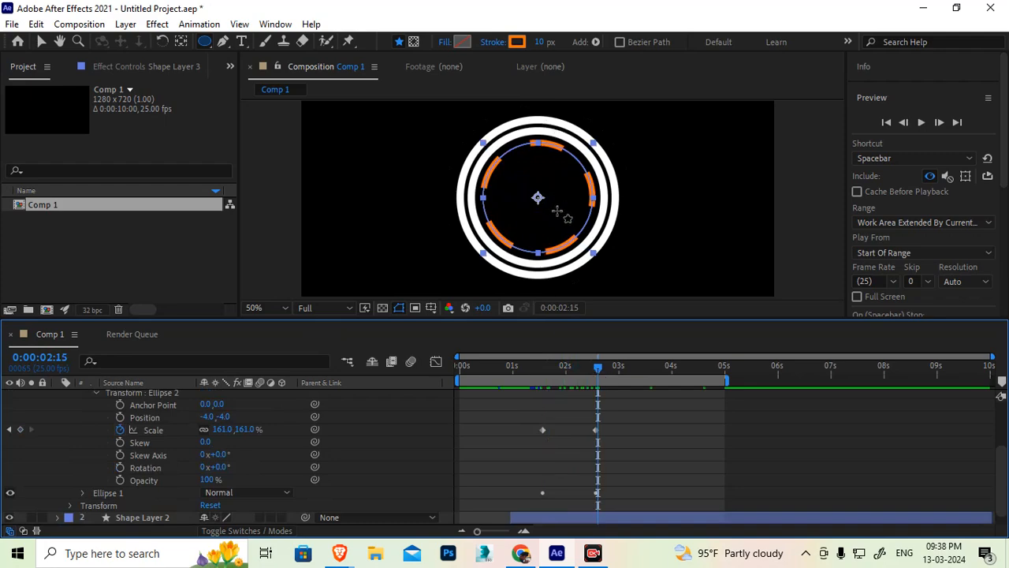
pyautogui.scroll(2, 559, 210)
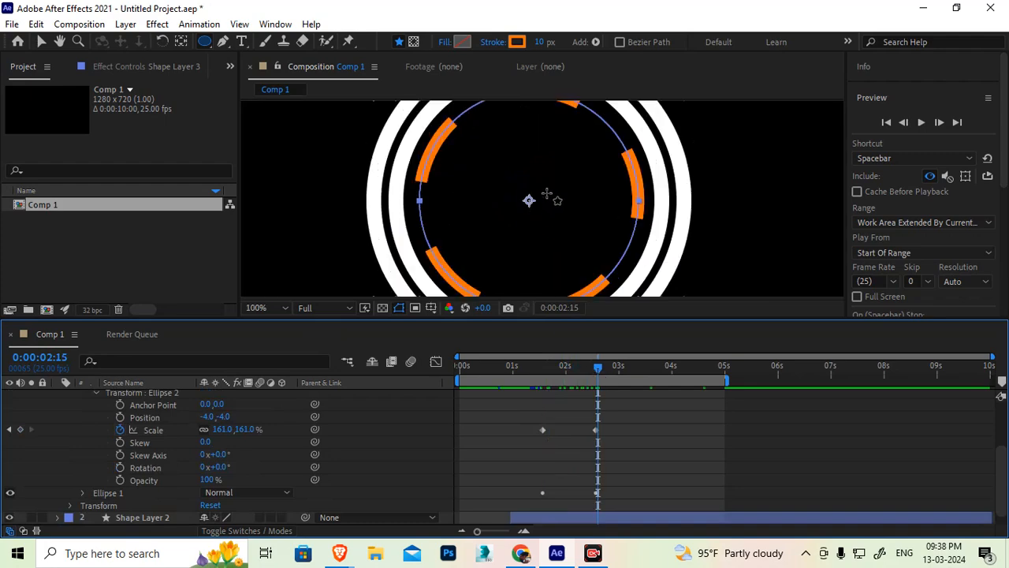
# - Try changing the stroke color to blue (0066FF) with the whole of Shape Layer 3 selected
pyautogui.click(517, 44)
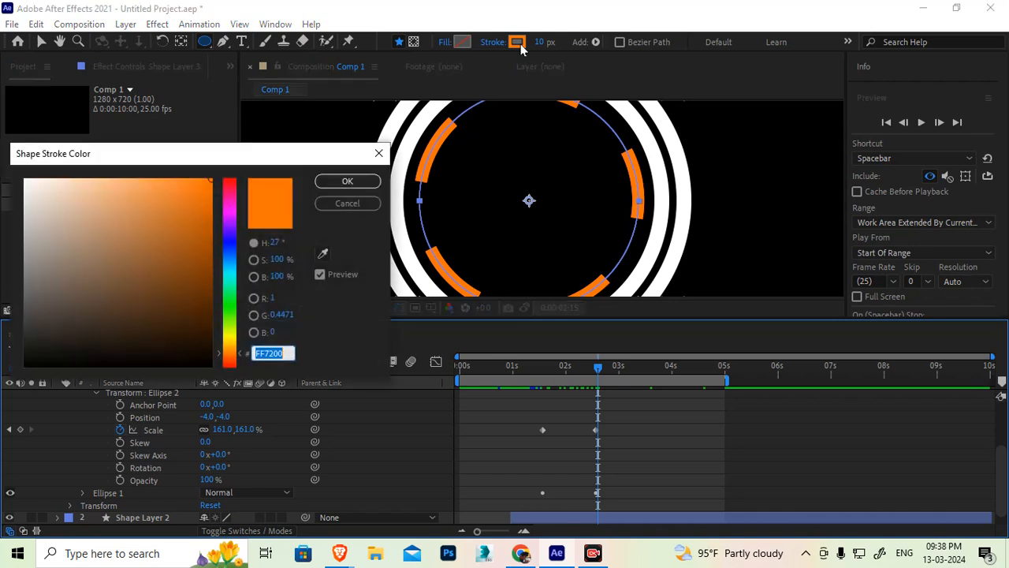
pyautogui.click(232, 254)
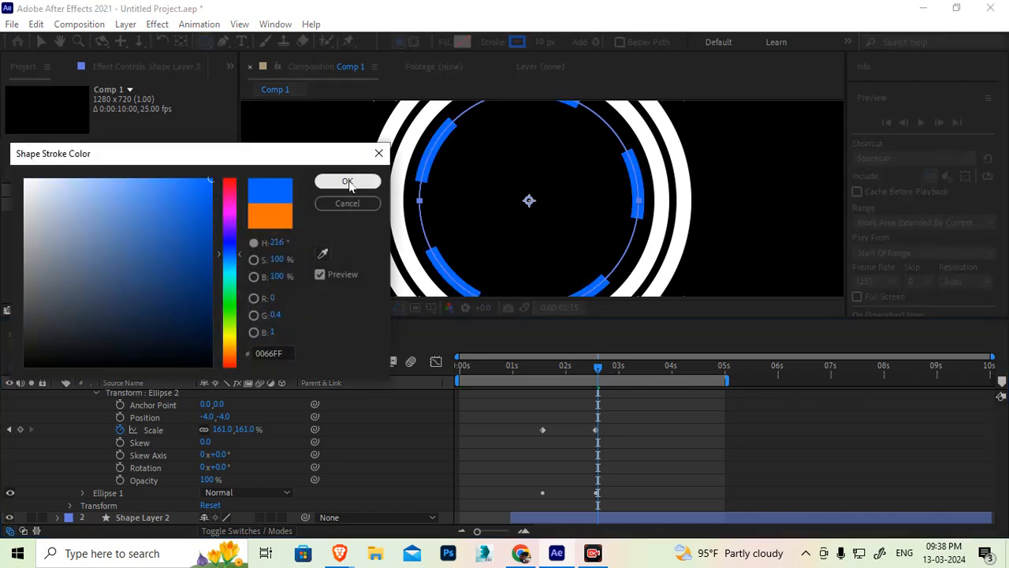
pyautogui.click(347, 182)
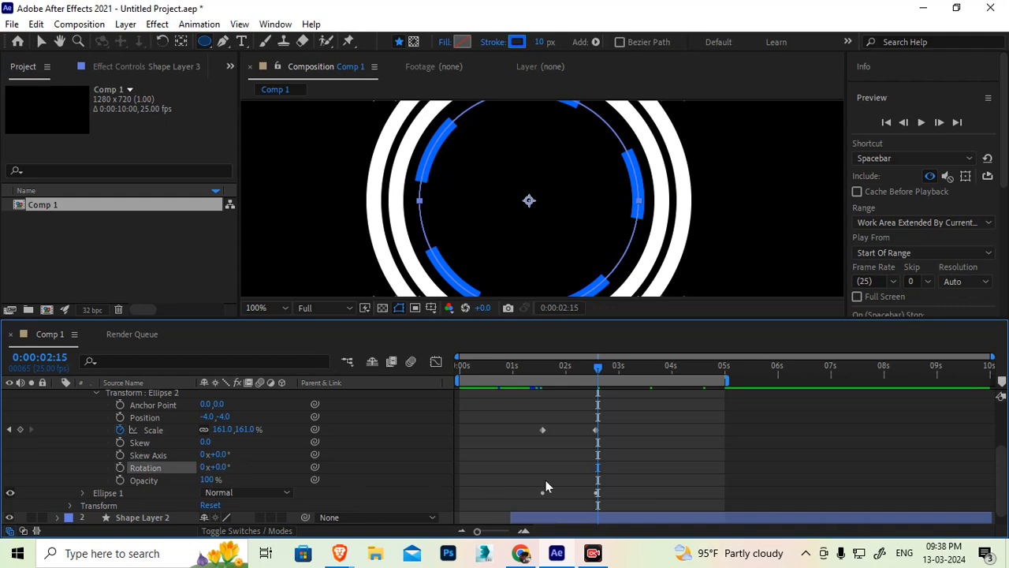
# - Try a Rotation of 37° on the Ellipse 2 group at 0:00:02:14
pyautogui.moveTo(575, 410); pyautogui.dragTo(604, 436)
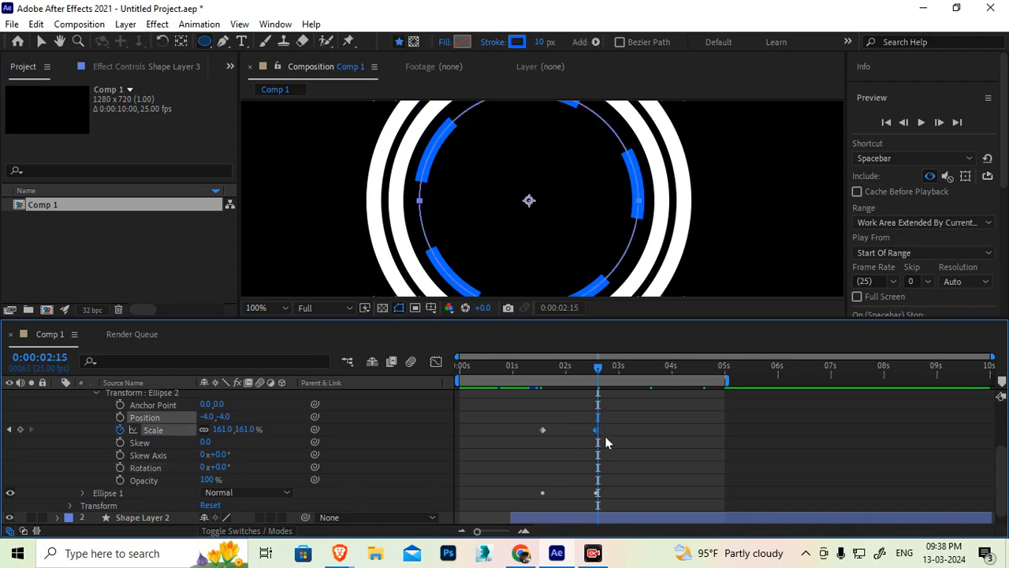
pyautogui.press('pageup')
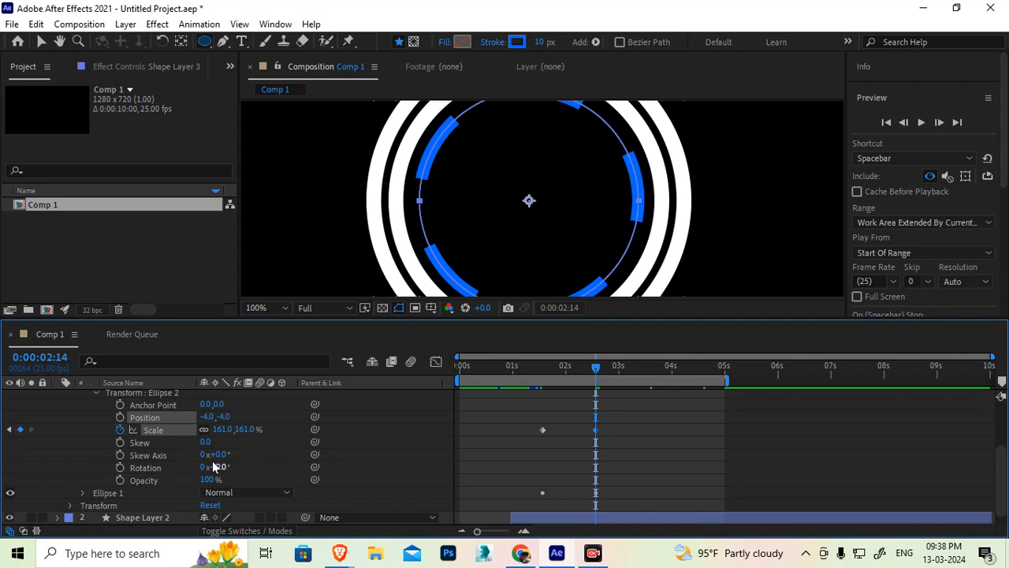
pyautogui.click(155, 468)
pyautogui.moveTo(227, 467); pyautogui.dragTo(245, 469)
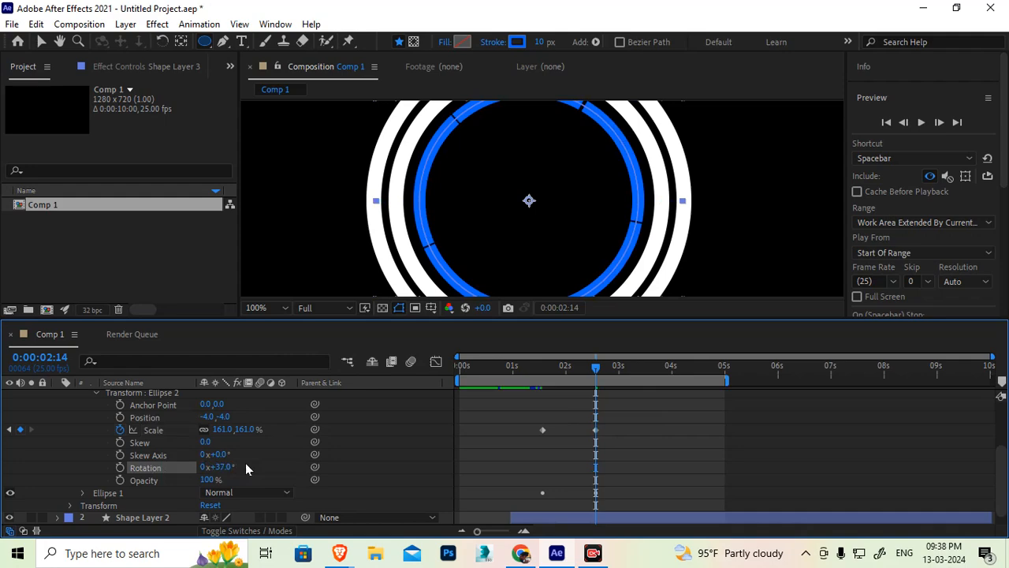
# - Undo the rotation of Ellipse 2 and the blue stroke color change
pyautogui.hotkey('ctrl', 'z')
pyautogui.scroll(2, 116, 467)
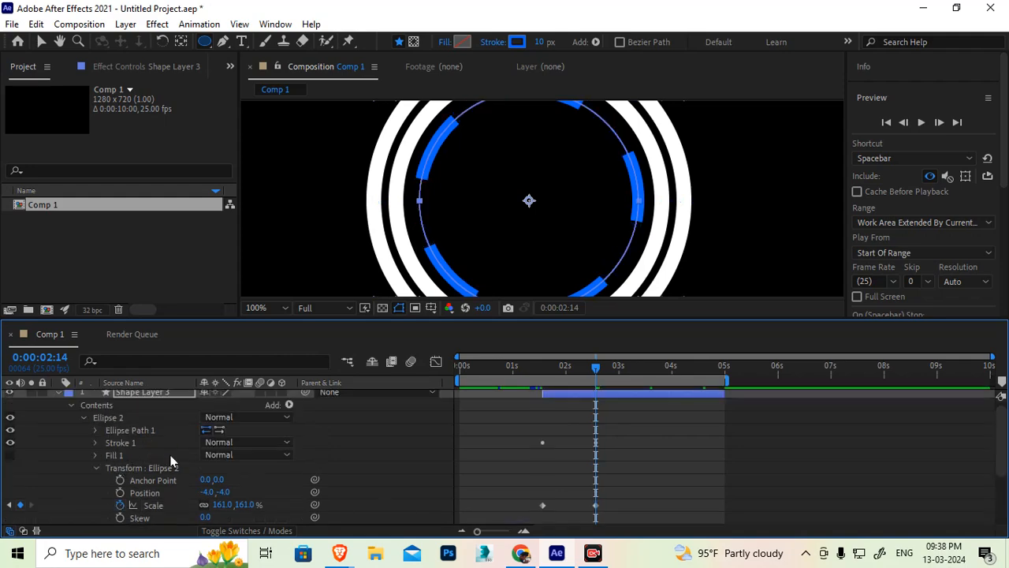
pyautogui.hotkey('ctrl', 'z')
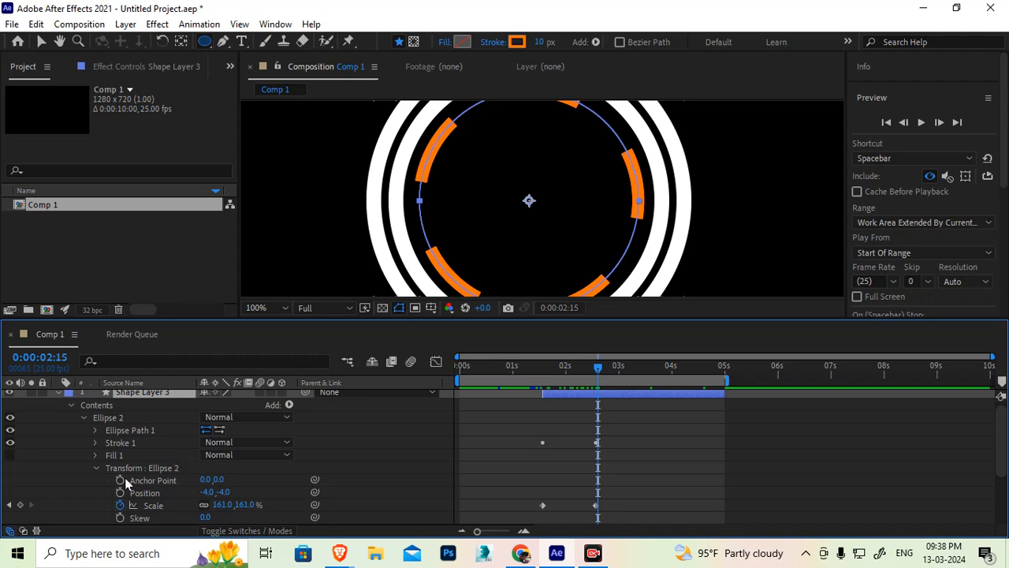
# - Select only the Ellipse 2 group in Shape Layer 3 and set its stroke color to blue (004EFF)
pyautogui.click(96, 467)
pyautogui.click(98, 420)
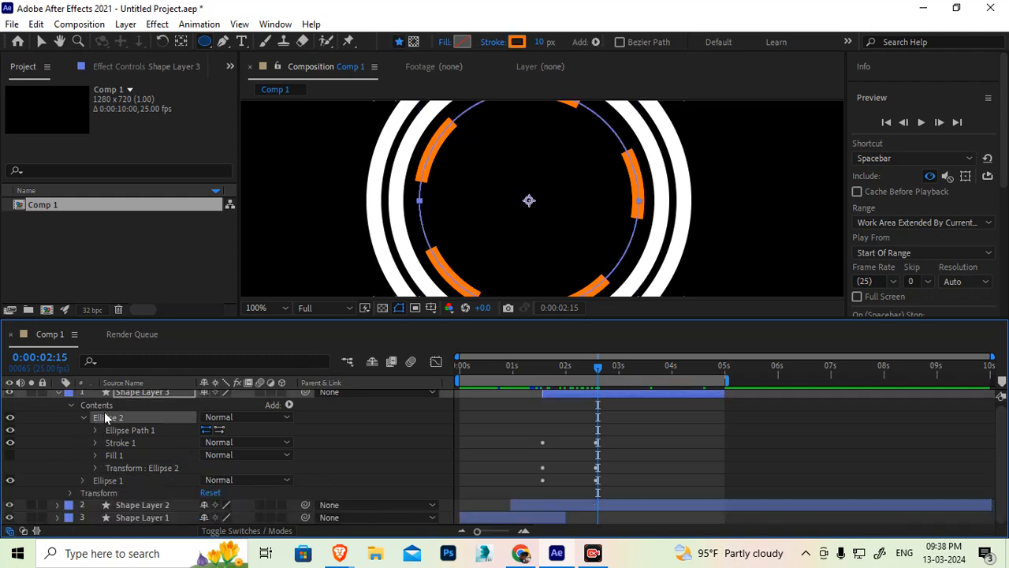
pyautogui.click(516, 42)
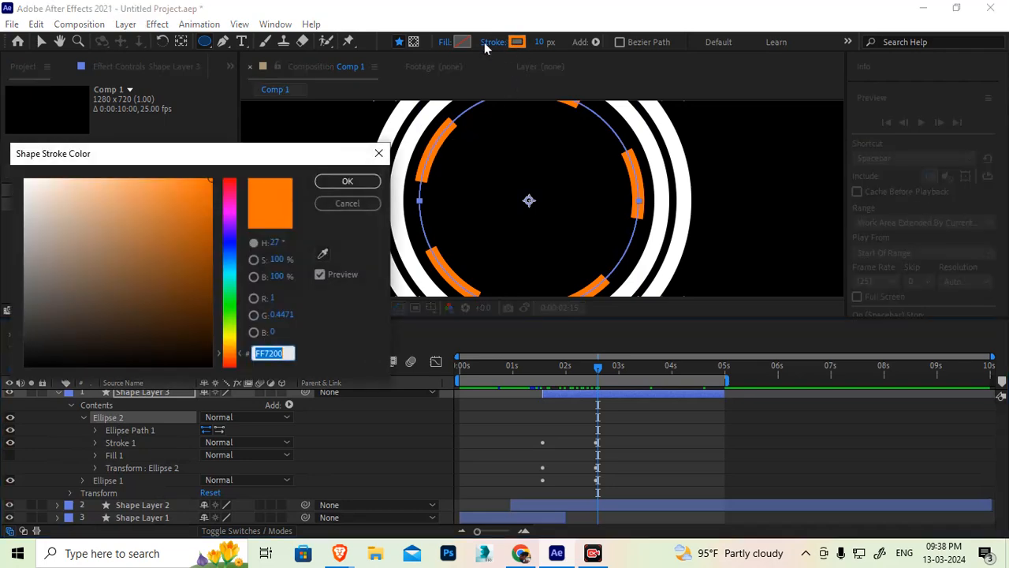
pyautogui.click(233, 256)
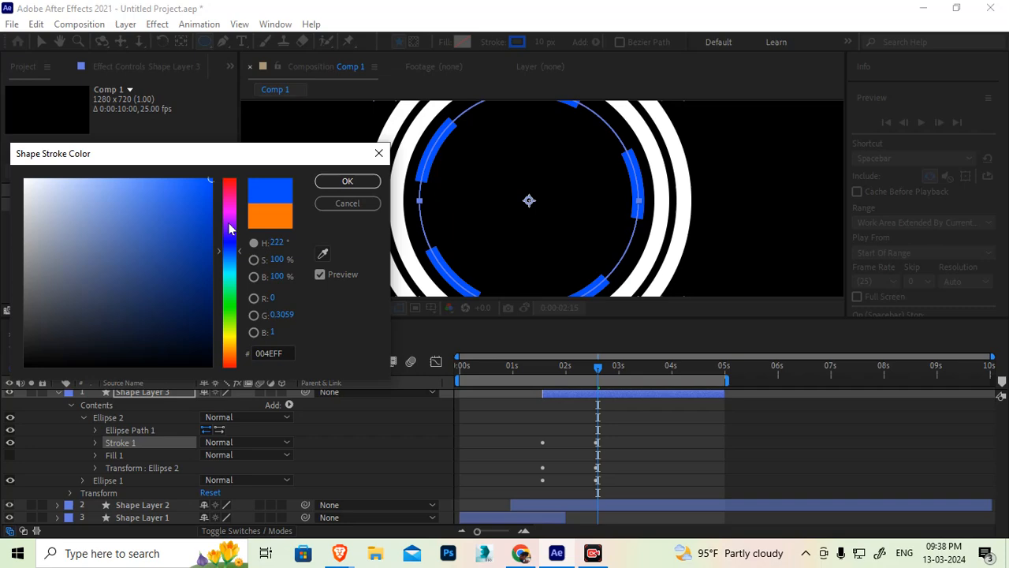
pyautogui.click(347, 181)
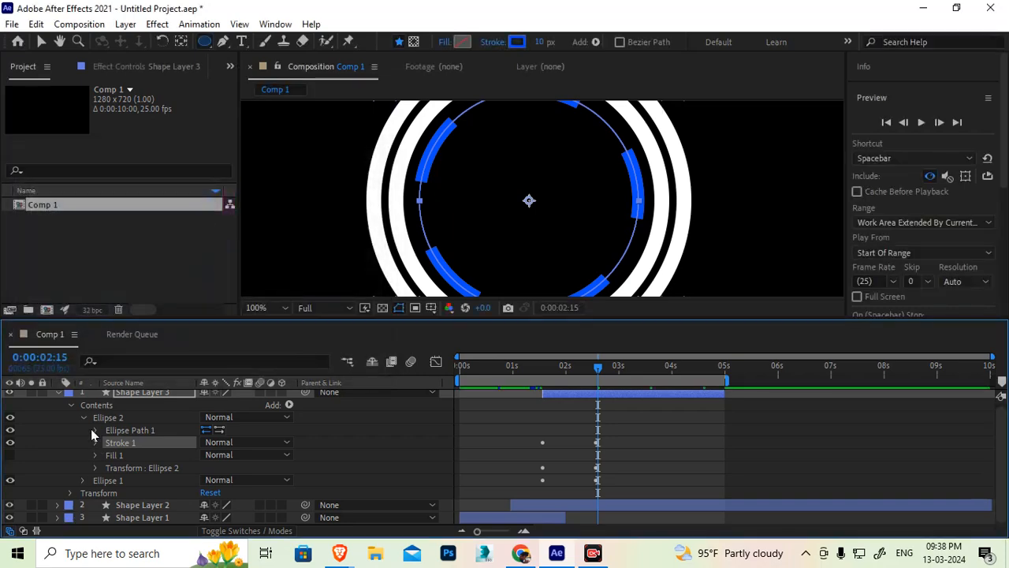
# - Move to the second Scale keyframe at 0:00:02:14 and set the Transform Rotation of Ellipse 2 to 107°
pyautogui.click(118, 469)
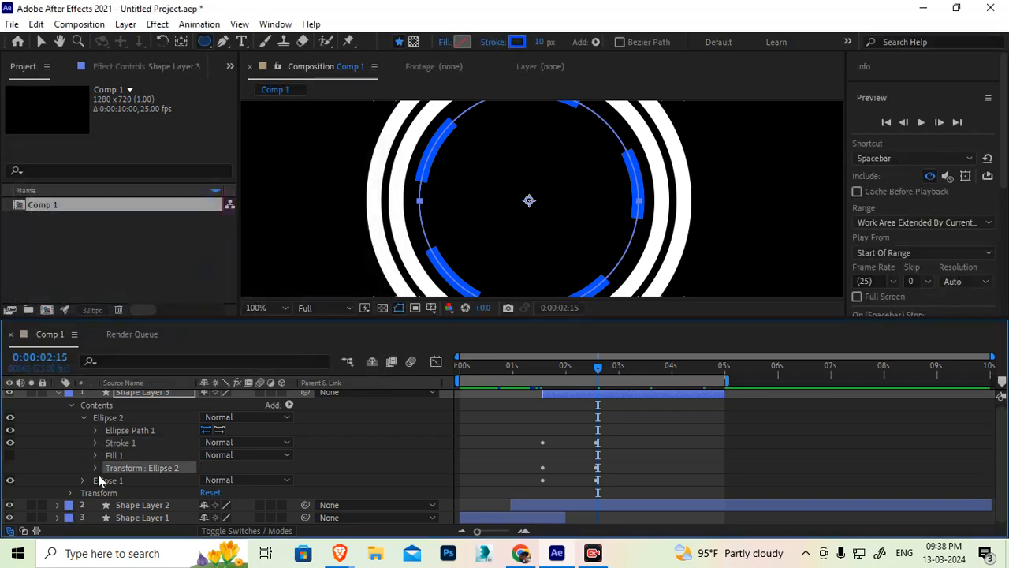
pyautogui.click(94, 468)
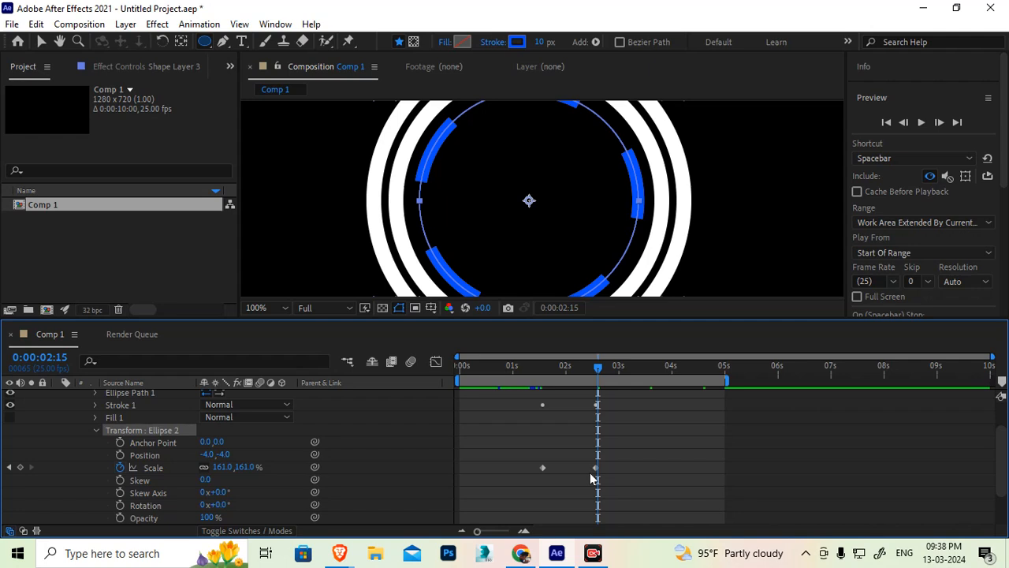
pyautogui.press('pageup')
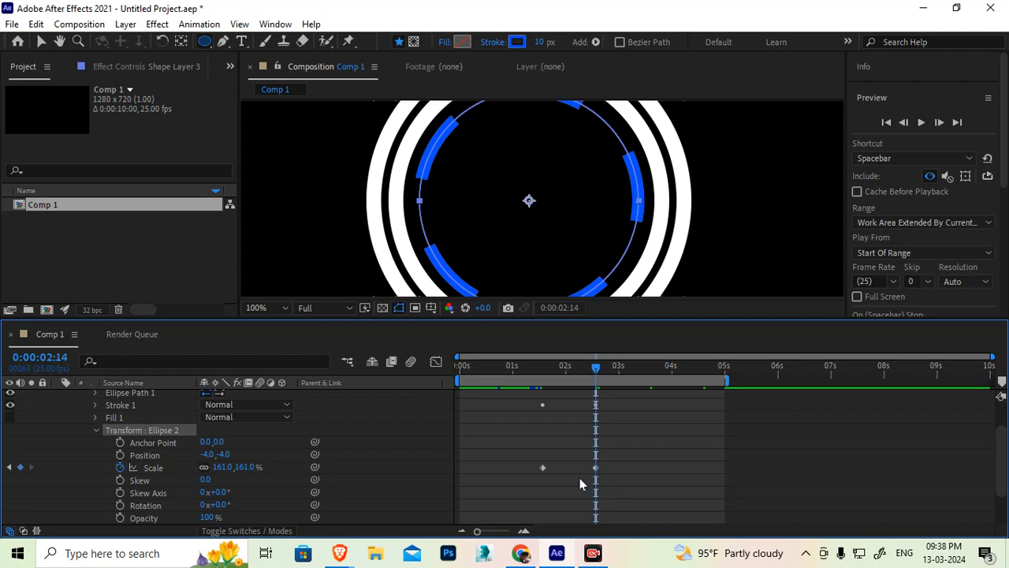
pyautogui.click(144, 505)
pyautogui.moveTo(223, 504); pyautogui.dragTo(283, 491)
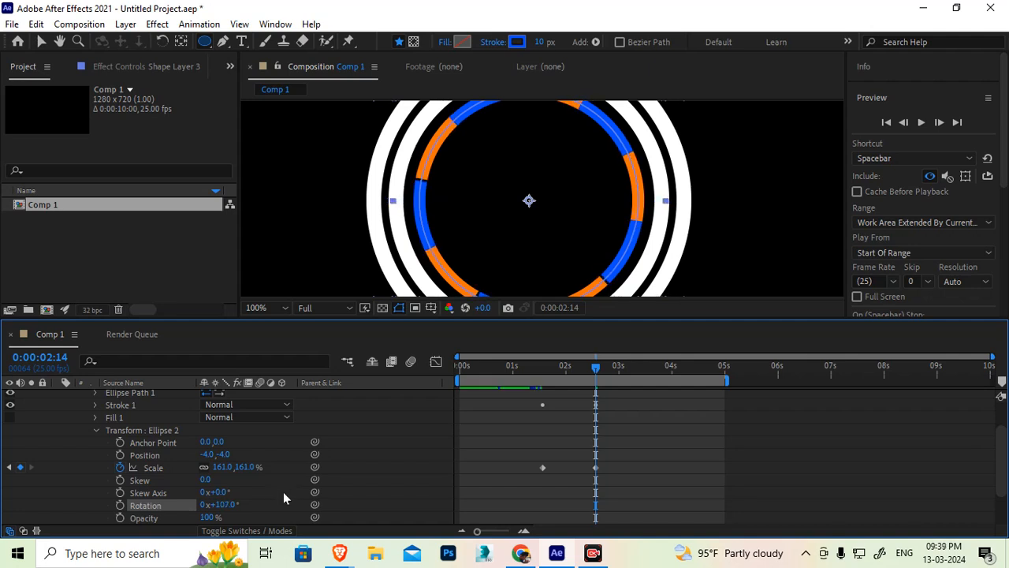
# - Try a Rotation of exactly 90° for the blue Ellipse 2
pyautogui.click(223, 505)
pyautogui.write('90')
pyautogui.press('Return')
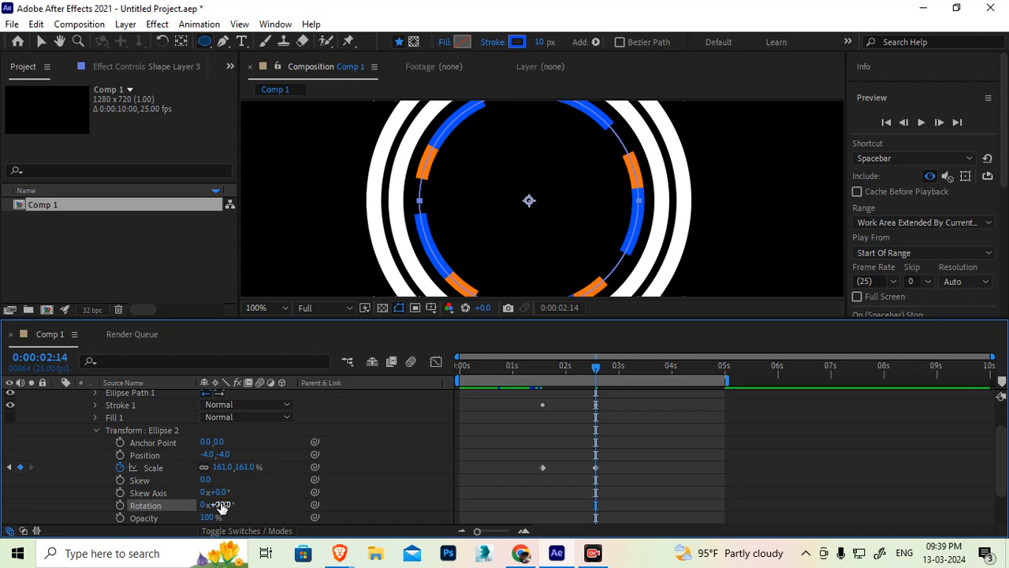
# - Set the Rotation of Ellipse 2 to 109° so its blue dashes fill the gaps between the orange ones
pyautogui.moveTo(223, 505); pyautogui.dragTo(235, 504)
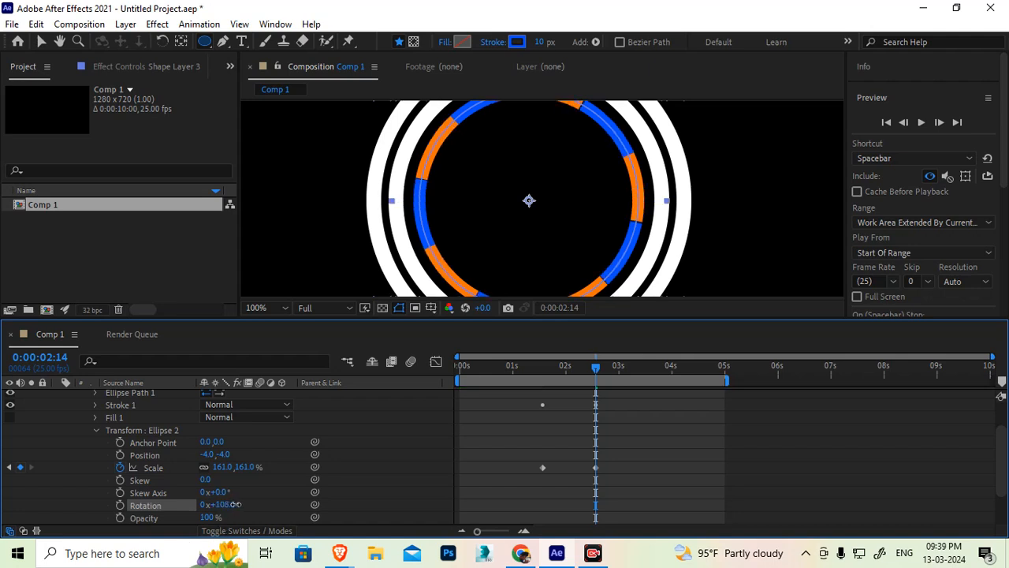
pyautogui.click(229, 505)
pyautogui.click(227, 504)
pyautogui.write('10')
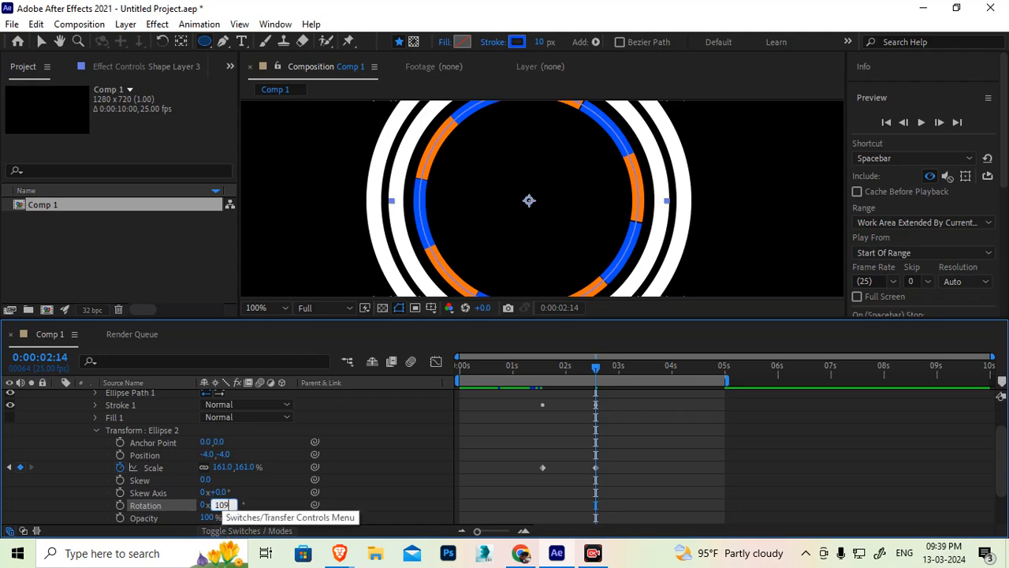
pyautogui.write('9')
pyautogui.press('Return')
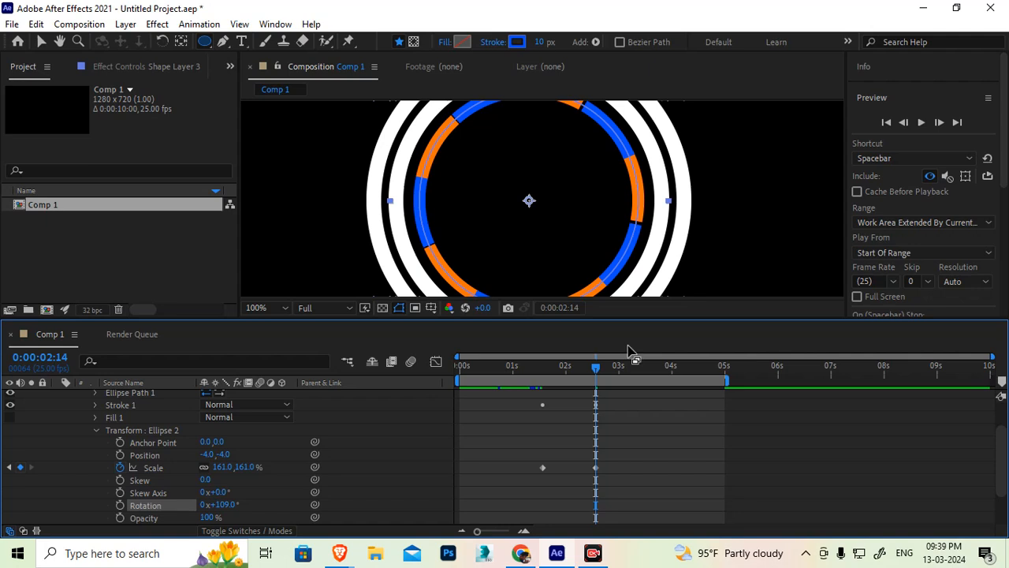
pyautogui.scroll(-2, 608, 211)
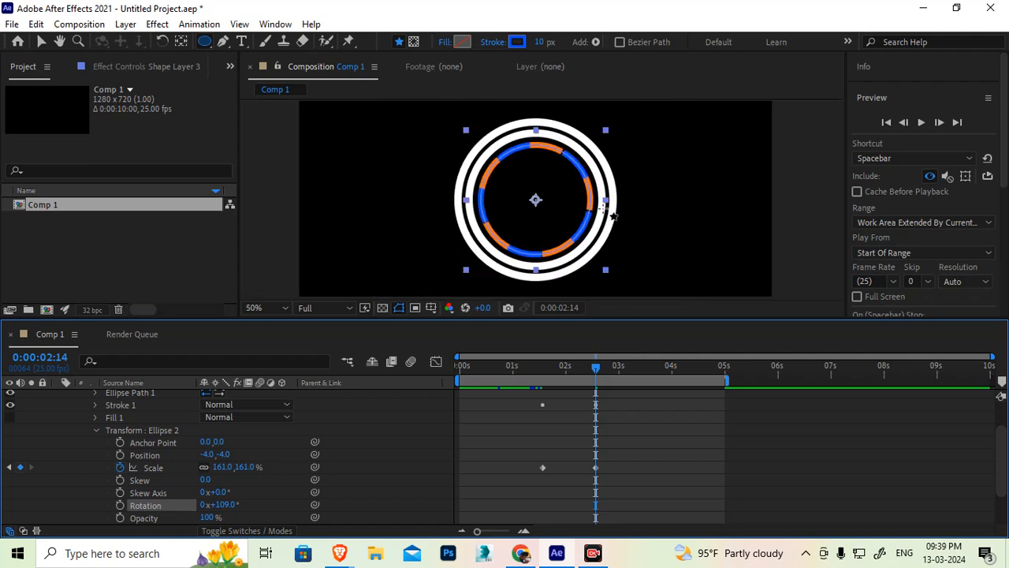
pyautogui.scroll(2, 631, 225)
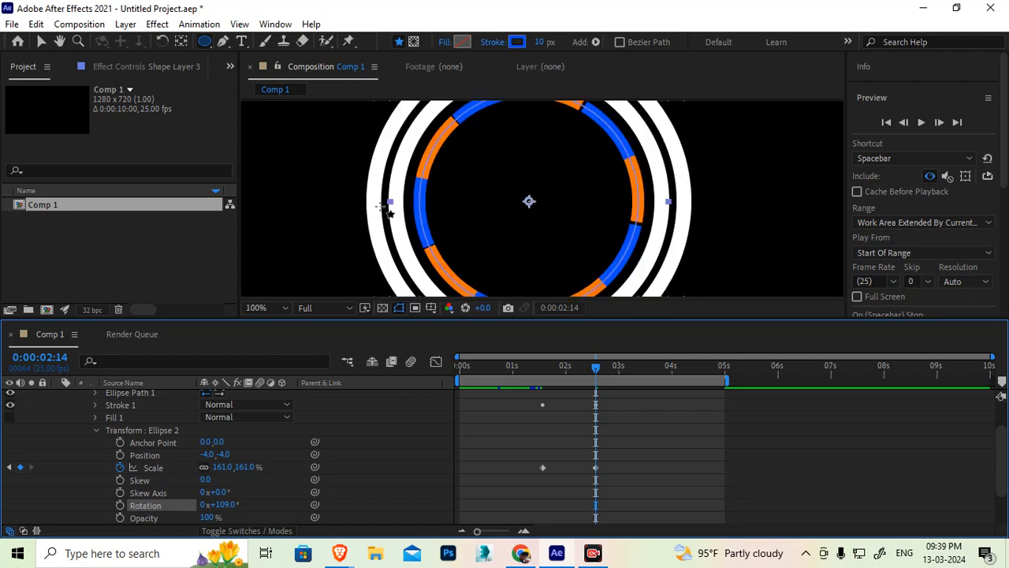
# - Hide the mask and shape path outlines in the viewer and deselect the ellipse using the Selection tool
pyautogui.click(402, 310)
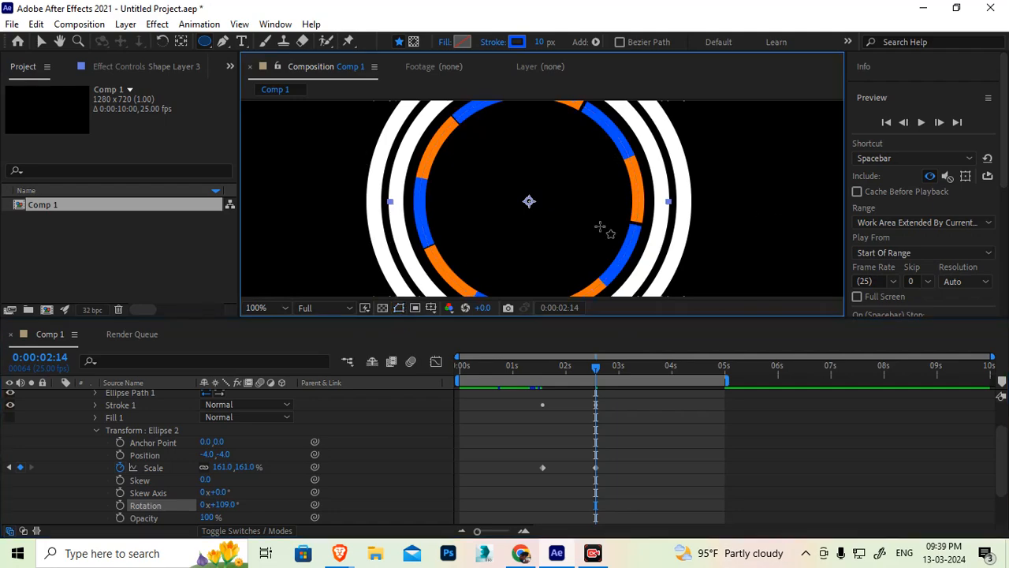
pyautogui.click(40, 43)
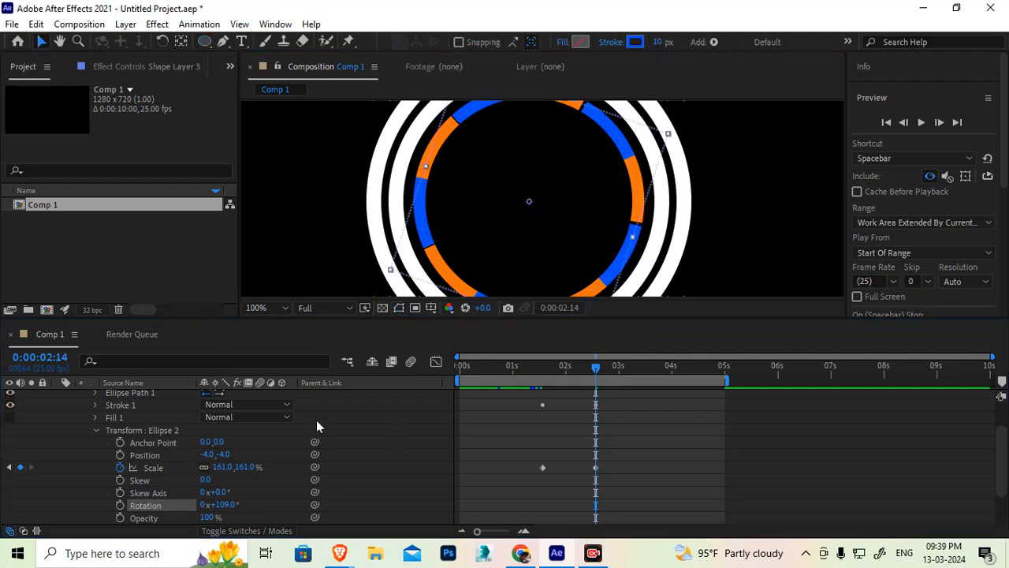
pyautogui.click(364, 412)
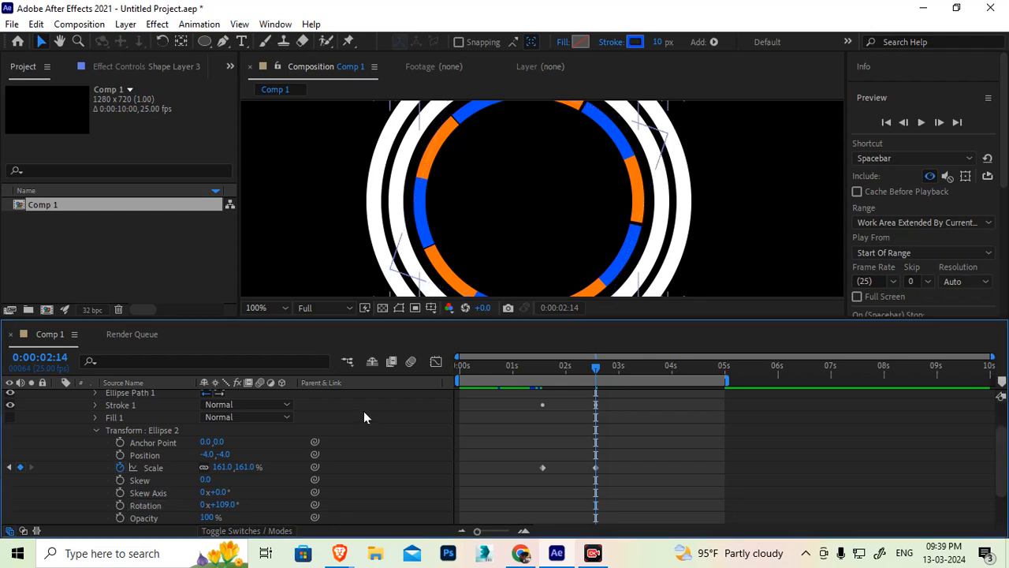
# - Preview the blue and orange circle animation from 0:00:01:13 with the whole composition in view, and collapse the Ellipse 2 Transform properties
pyautogui.click(541, 365)
pyautogui.scroll(-2, 630, 225)
pyautogui.press('space')
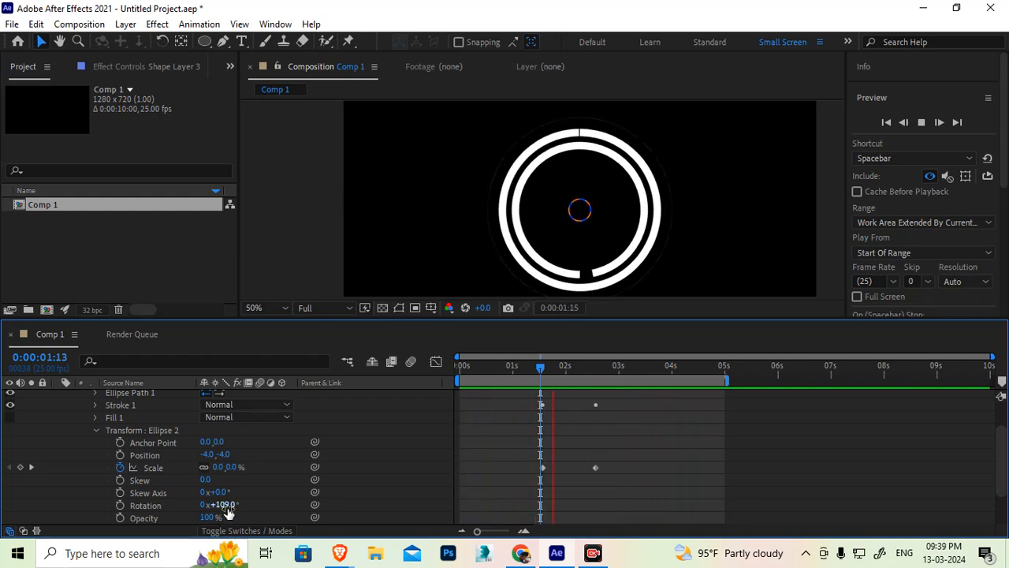
pyautogui.press('space')
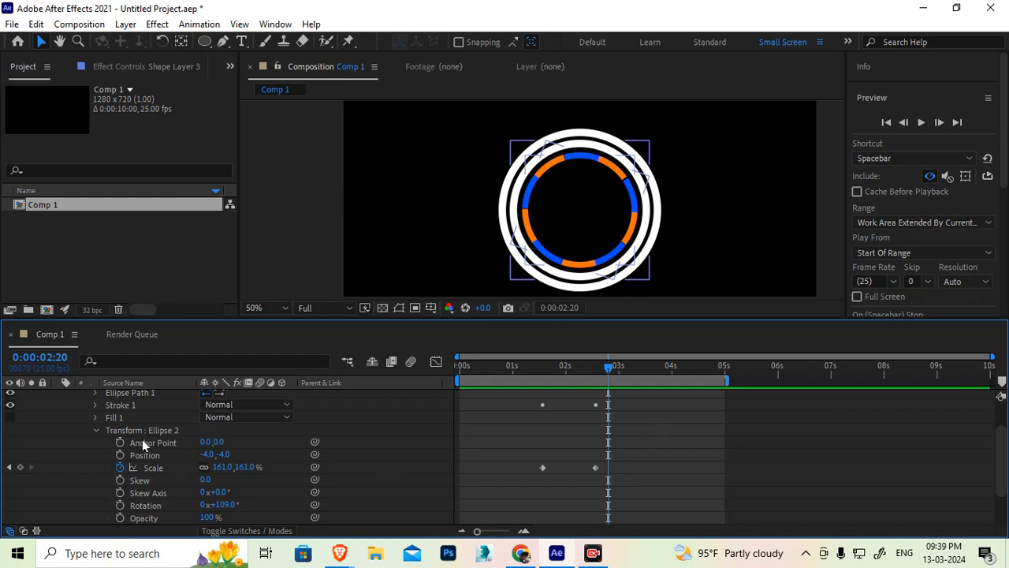
pyautogui.click(96, 430)
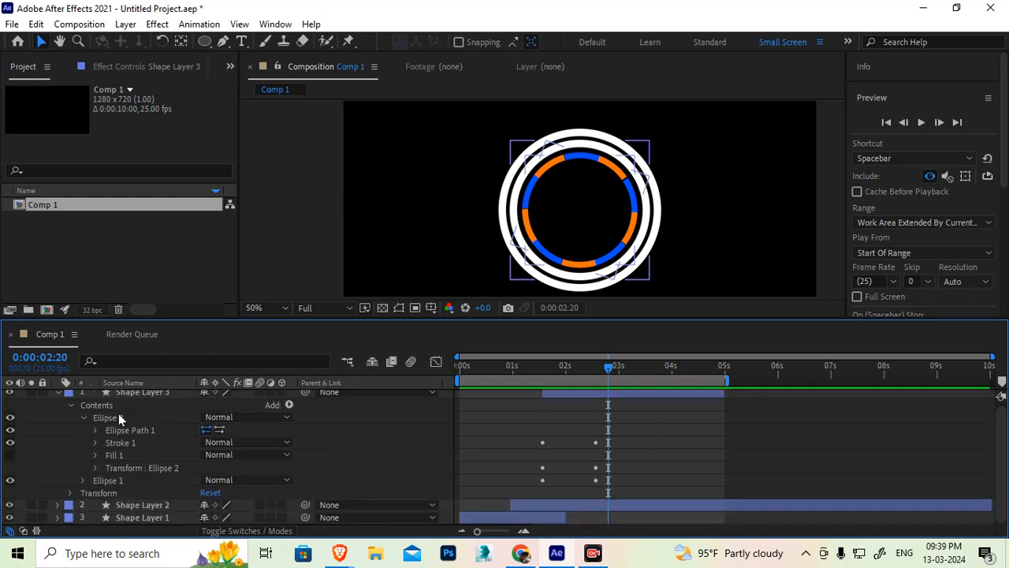
# - Set the Stroke Width of the blue Ellipse 2 in Shape Layer 3 to 20
pyautogui.click(95, 443)
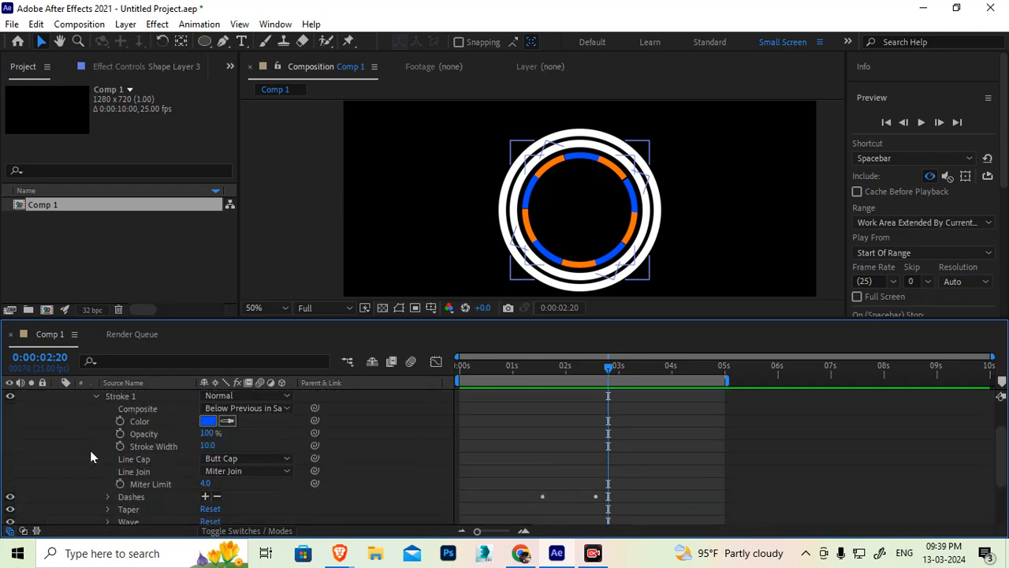
pyautogui.click(207, 446)
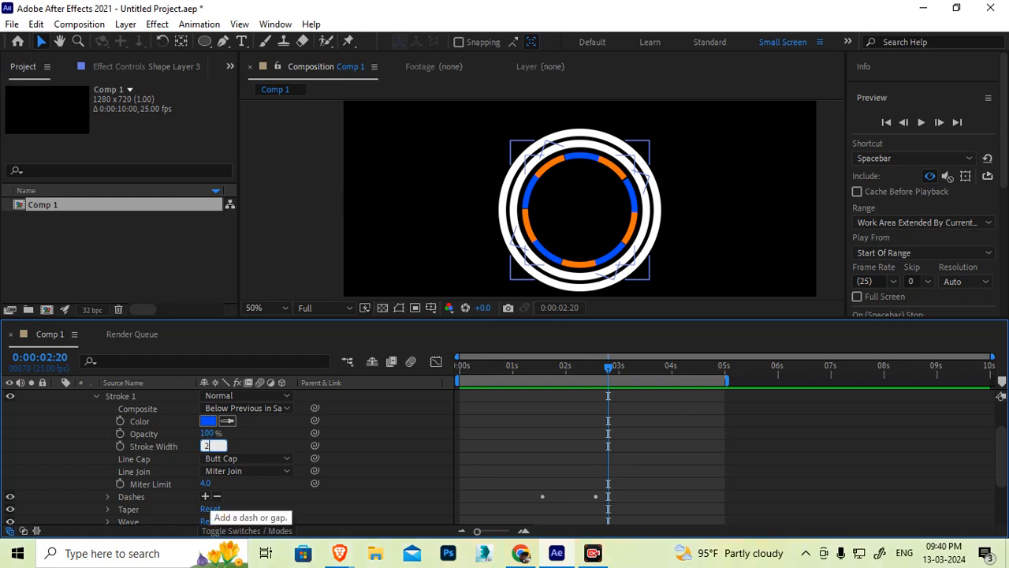
pyautogui.write('20')
pyautogui.press('Return')
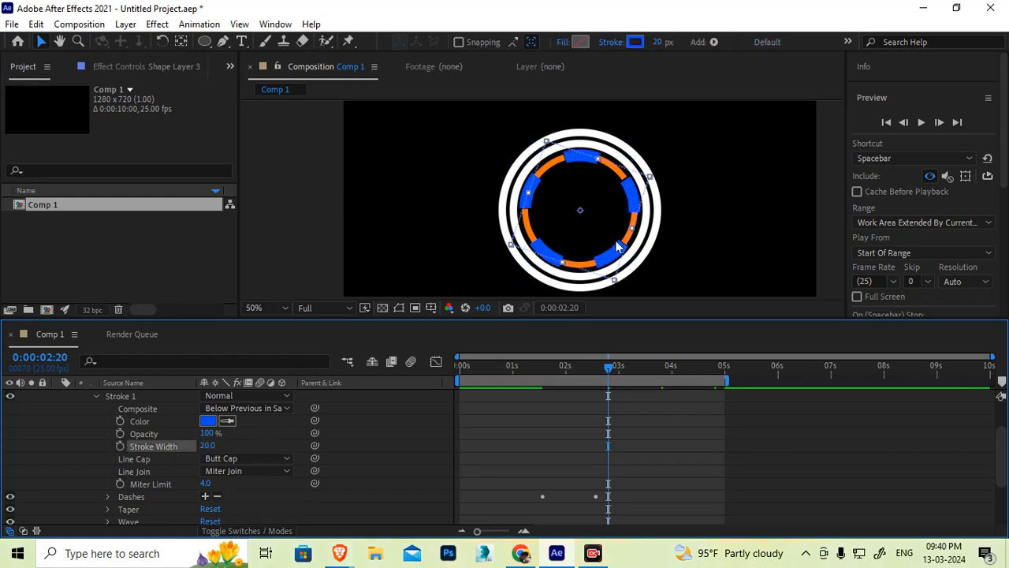
# - Preview the composition with the ellipse deselected, and collapse the properties of Shape Layer 3
pyautogui.click(828, 215)
pyautogui.click(545, 245)
pyautogui.press('space')
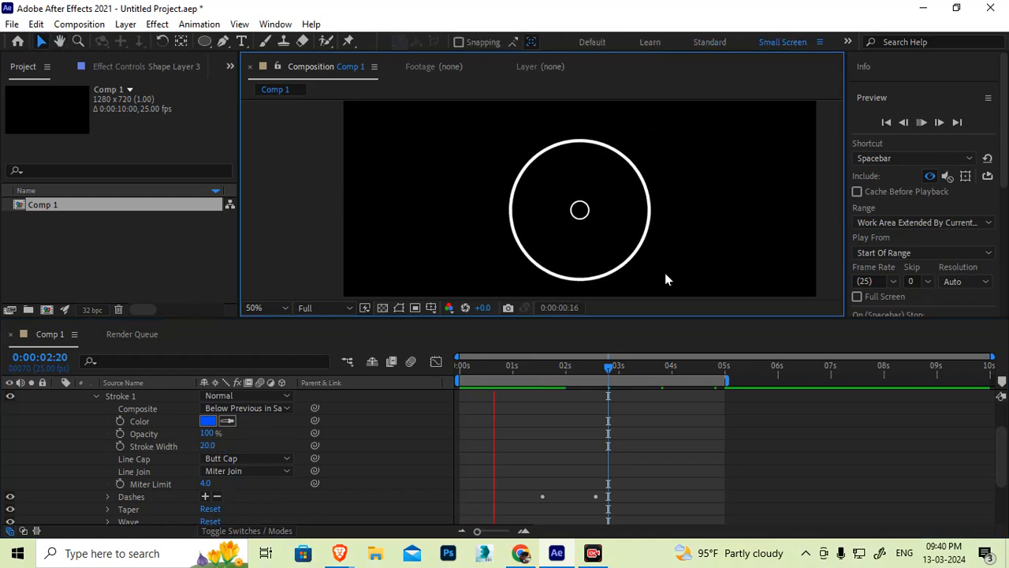
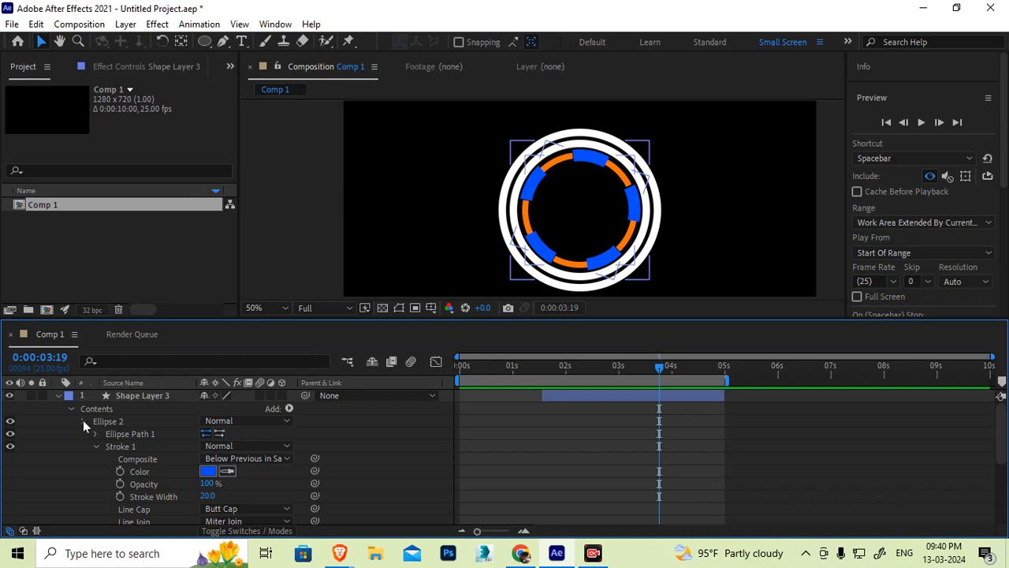
pyautogui.click(84, 421)
pyautogui.click(71, 409)
pyautogui.click(57, 395)
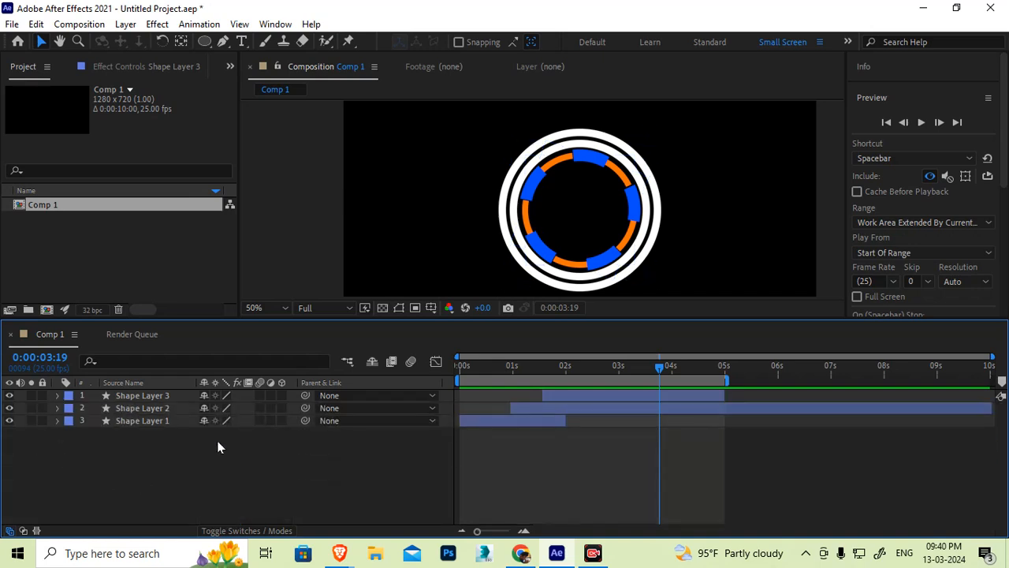
# - Set the Still Footage duration to Length of Composition in the Import preferences
pyautogui.click(37, 23)
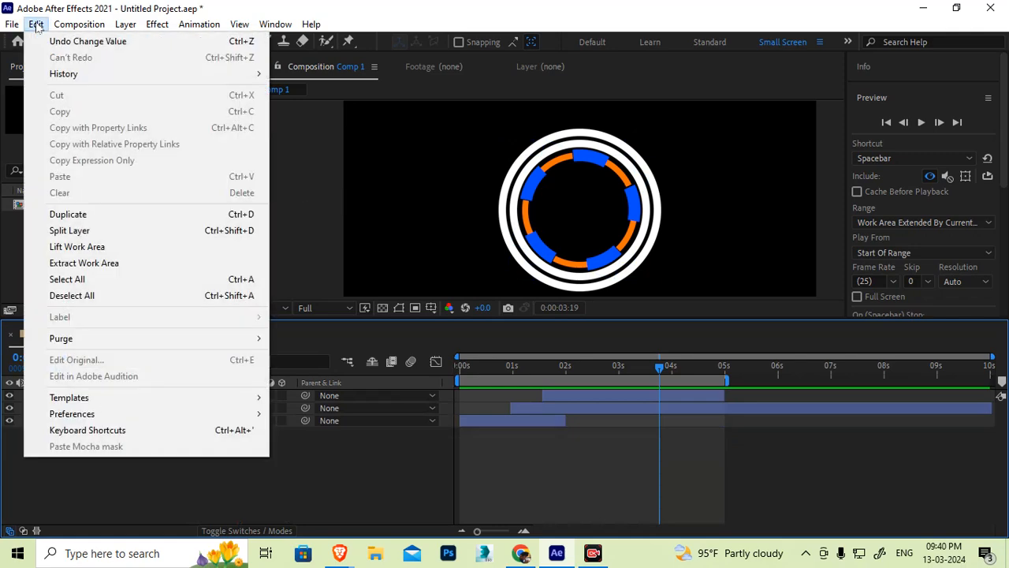
pyautogui.moveTo(125, 416)
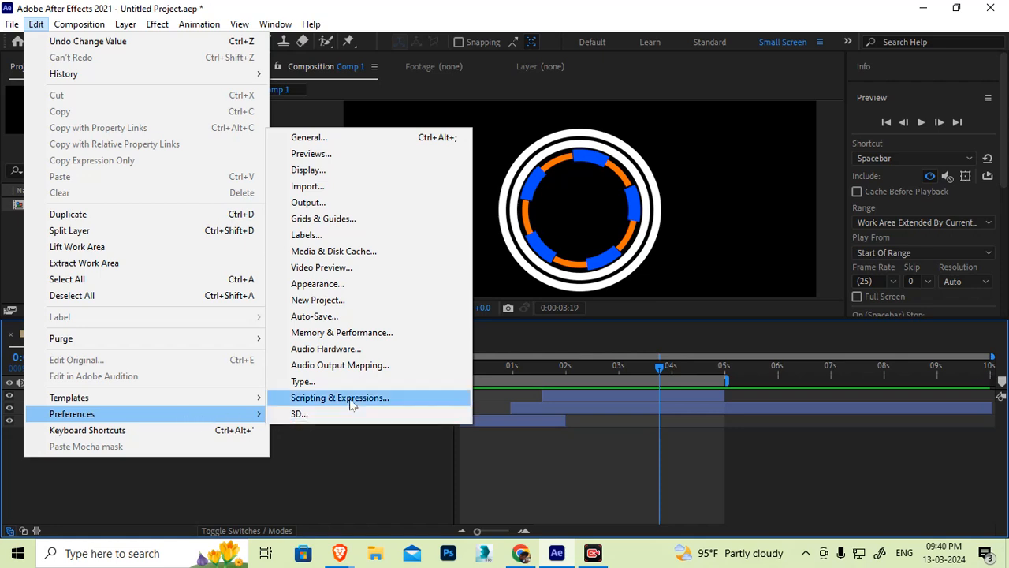
pyautogui.click(325, 186)
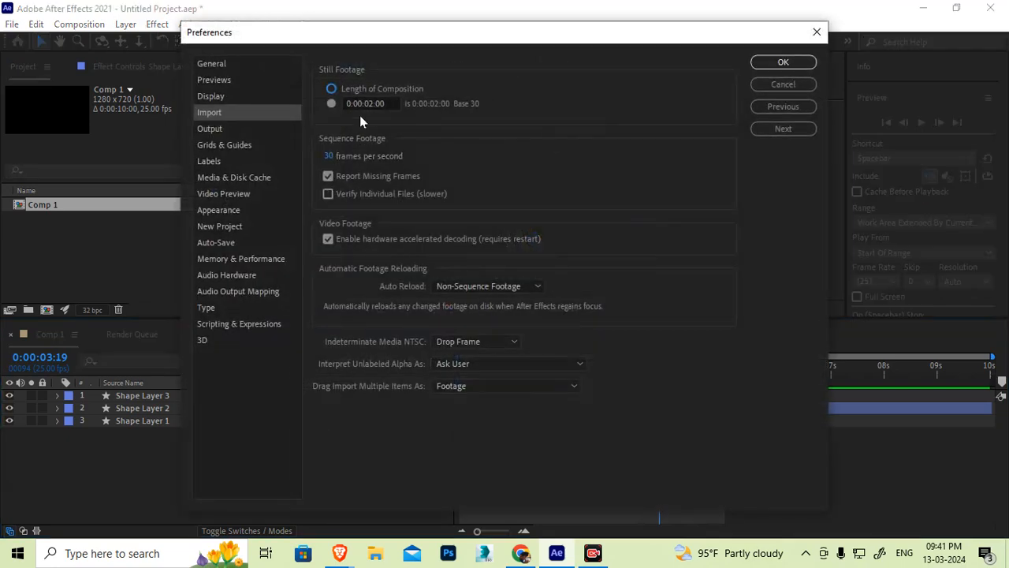
pyautogui.click(390, 104)
pyautogui.click(332, 89)
pyautogui.click(785, 64)
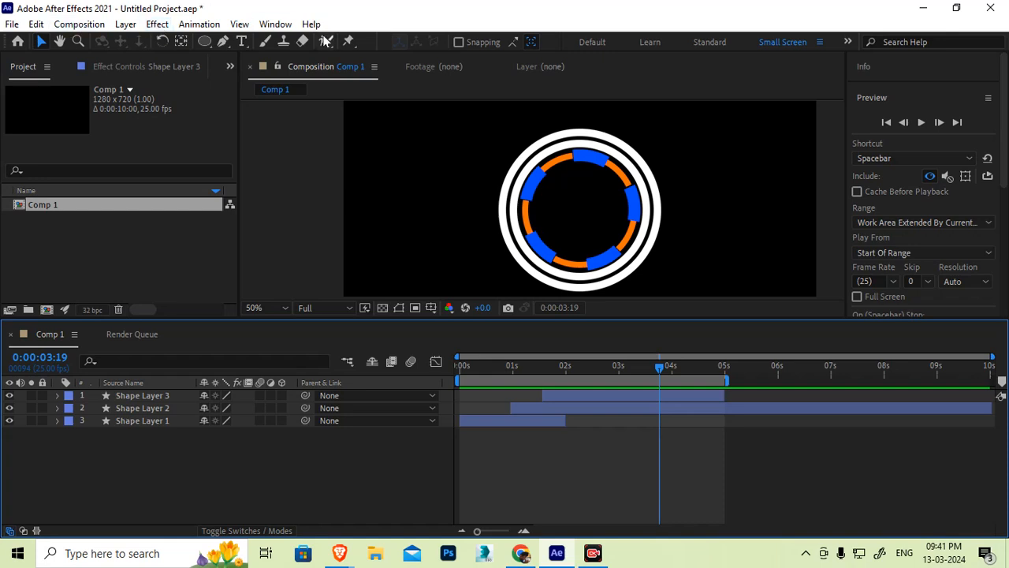
# - Draw a centred circle with a 10 px blue stroke and no fill inside the dashed rings, on a new shape layer
pyautogui.click(206, 41)
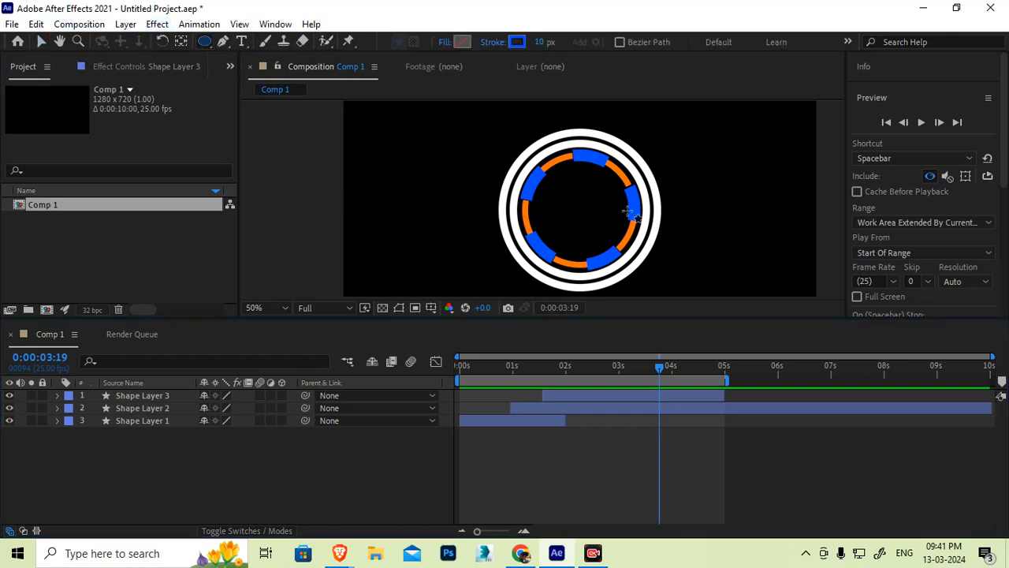
pyautogui.scroll(2, 579, 218)
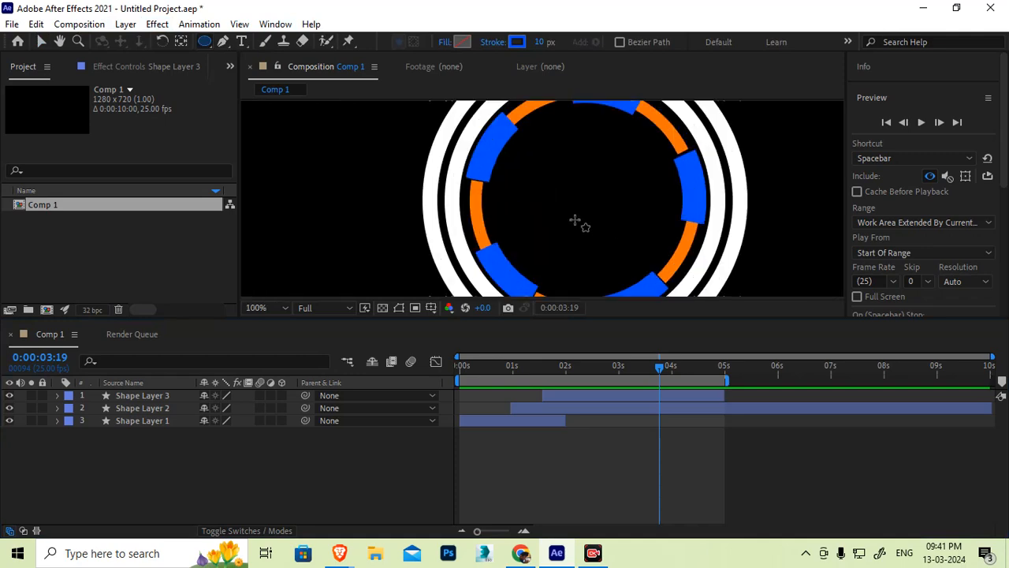
pyautogui.moveTo(566, 195); pyautogui.dragTo(557, 173)
pyautogui.scroll(-2, 568, 182)
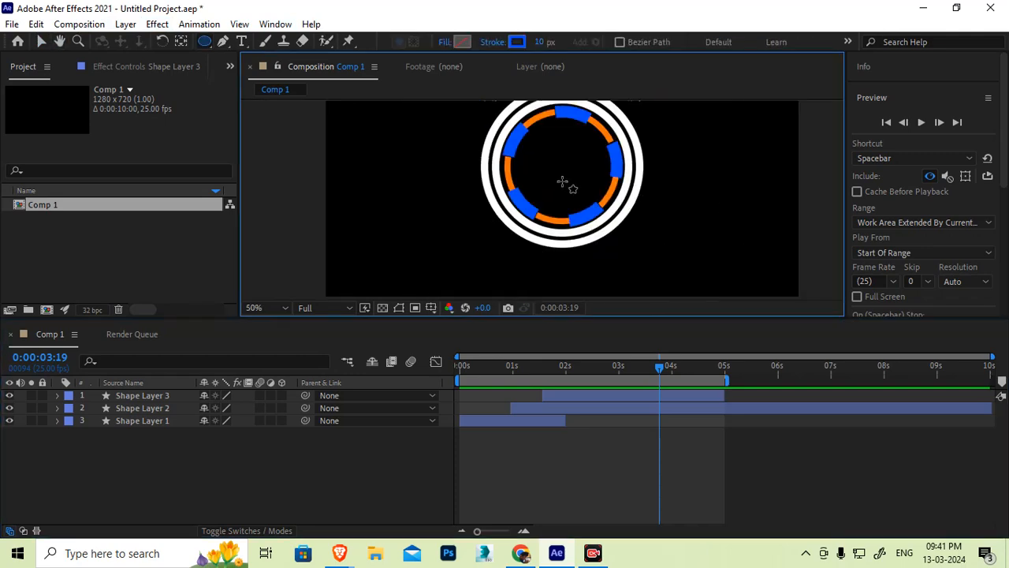
pyautogui.moveTo(566, 170); pyautogui.dragTo(607, 208)
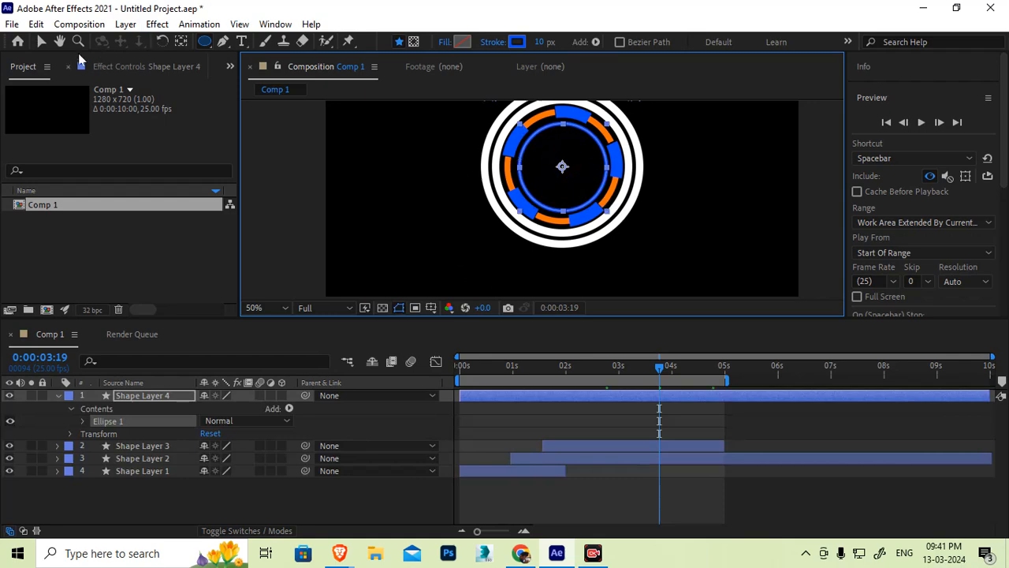
# - Select Shape Layer 4 with the Selection tool and nudge its circle slightly to centre it within the rings
pyautogui.click(41, 46)
pyautogui.click(121, 395)
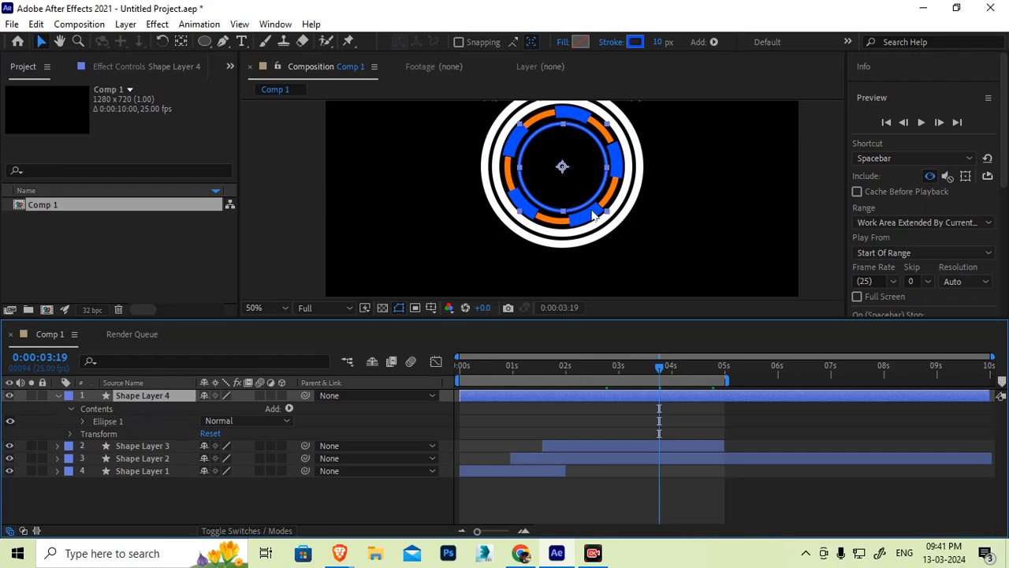
pyautogui.moveTo(591, 210); pyautogui.dragTo(590, 209)
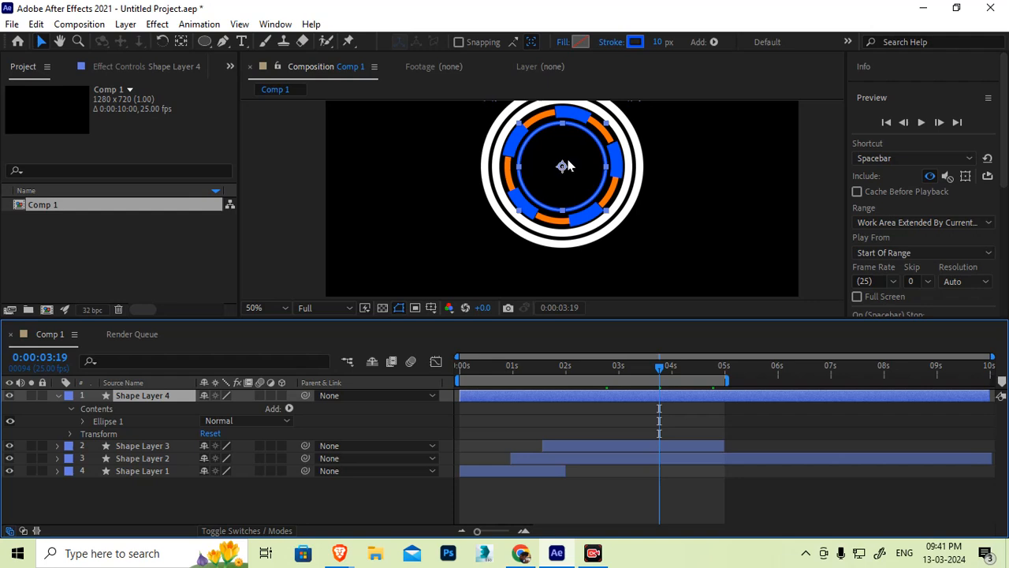
# - Change the stroke color of Shape Layer 4's circle to green 01FF9C
pyautogui.scroll(2, 552, 155)
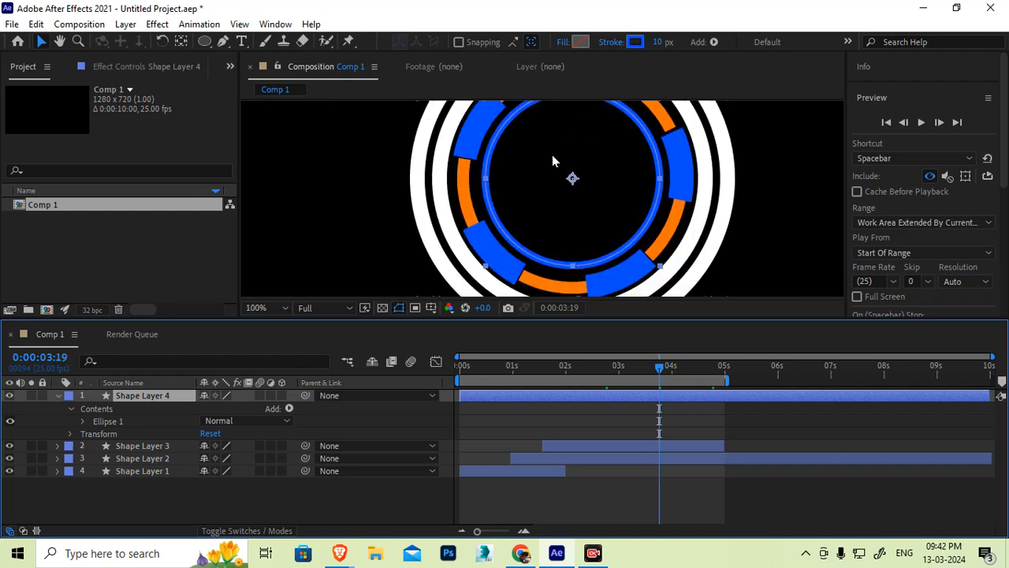
pyautogui.click(637, 45)
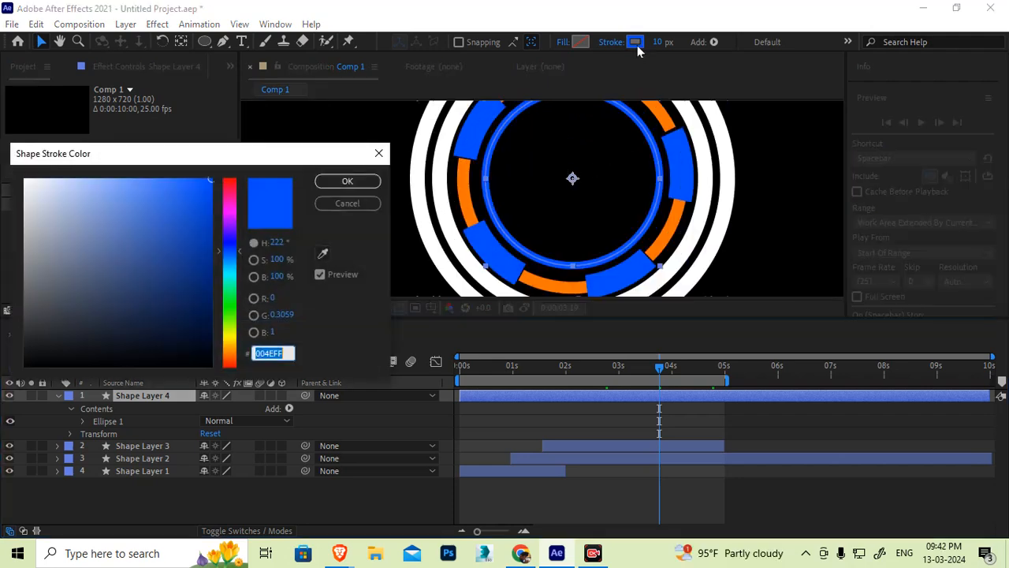
pyautogui.click(234, 273)
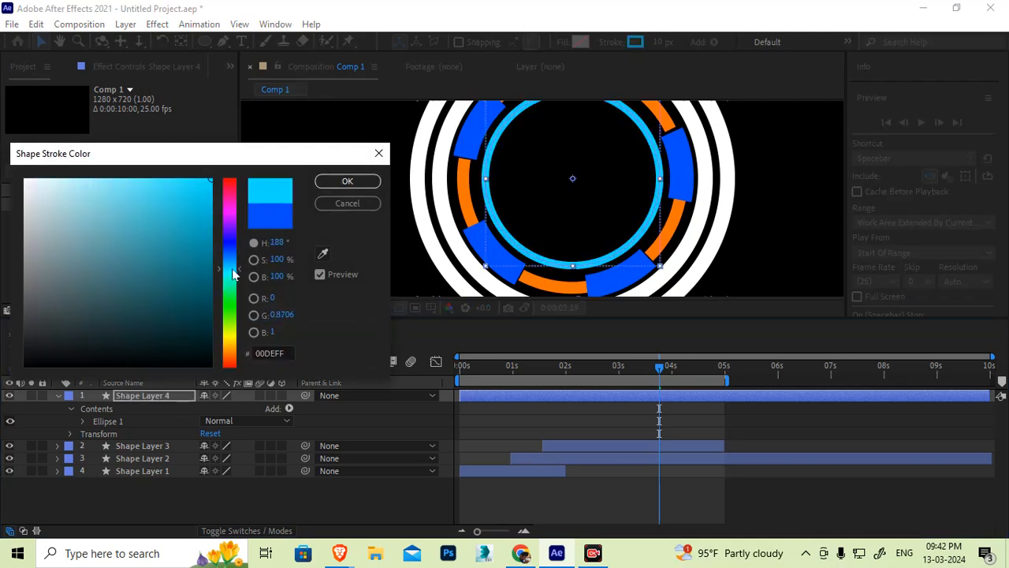
pyautogui.click(229, 279)
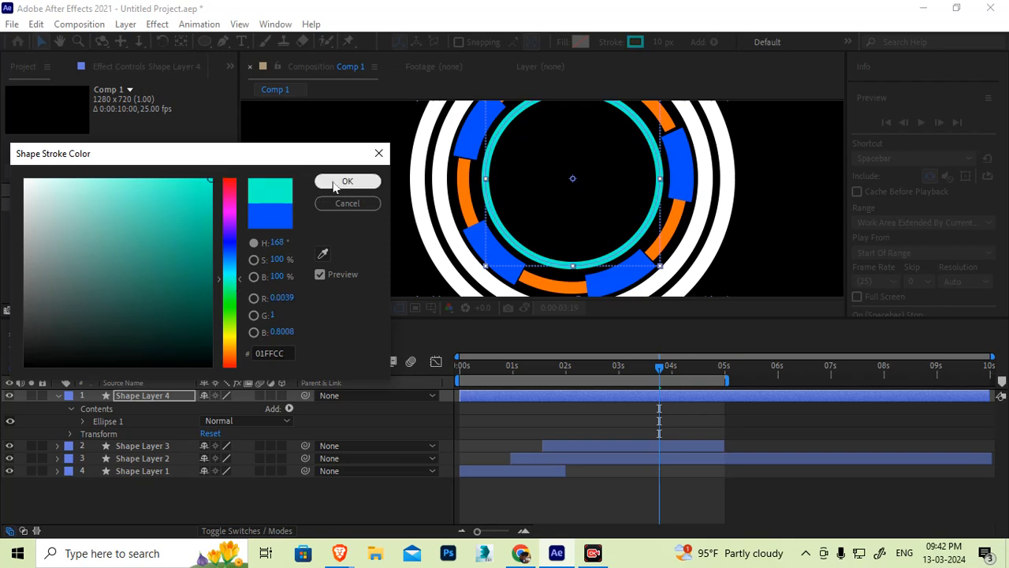
pyautogui.click(231, 284)
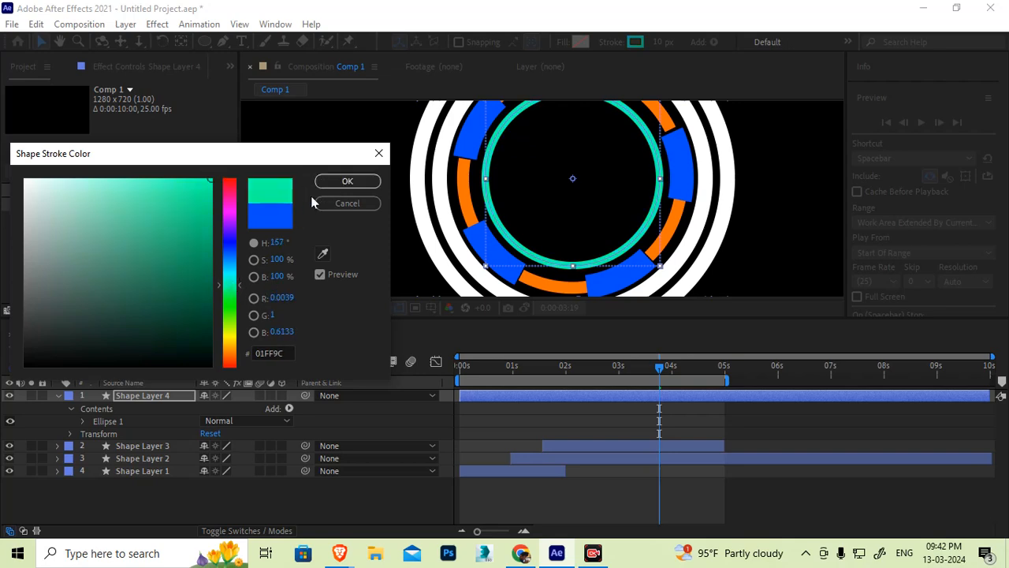
pyautogui.click(341, 182)
pyautogui.scroll(-2, 611, 233)
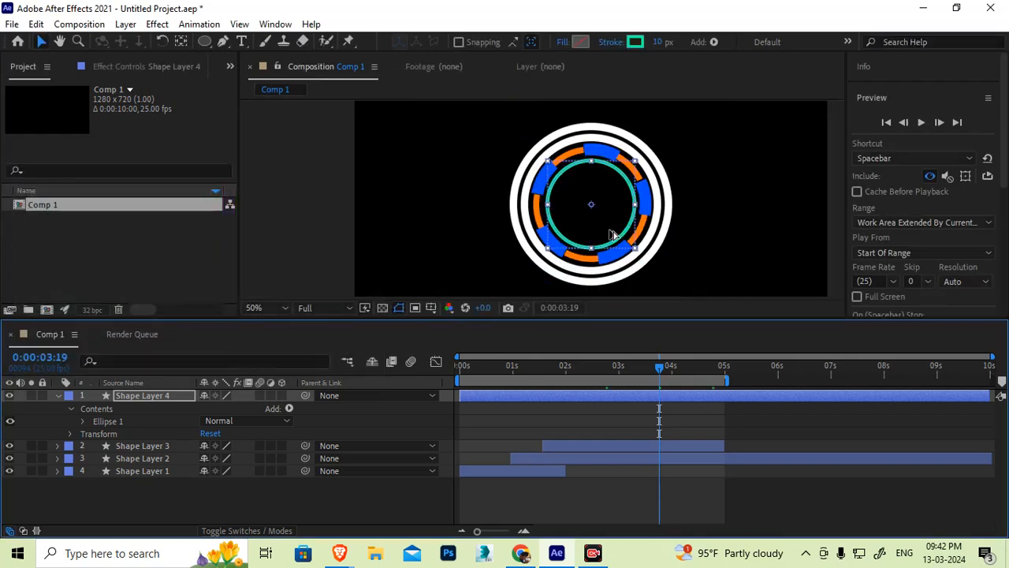
# - Add a dash to Stroke 1 of the green Ellipse 1 in Shape Layer 4, keeping the Dash value at 10
pyautogui.scroll(2, 638, 216)
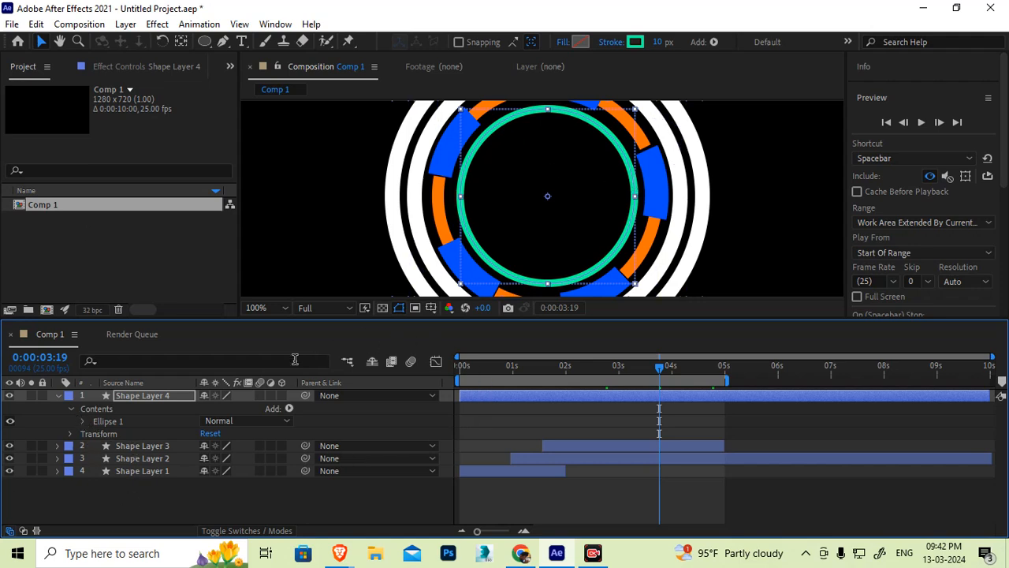
pyautogui.click(88, 423)
pyautogui.click(82, 421)
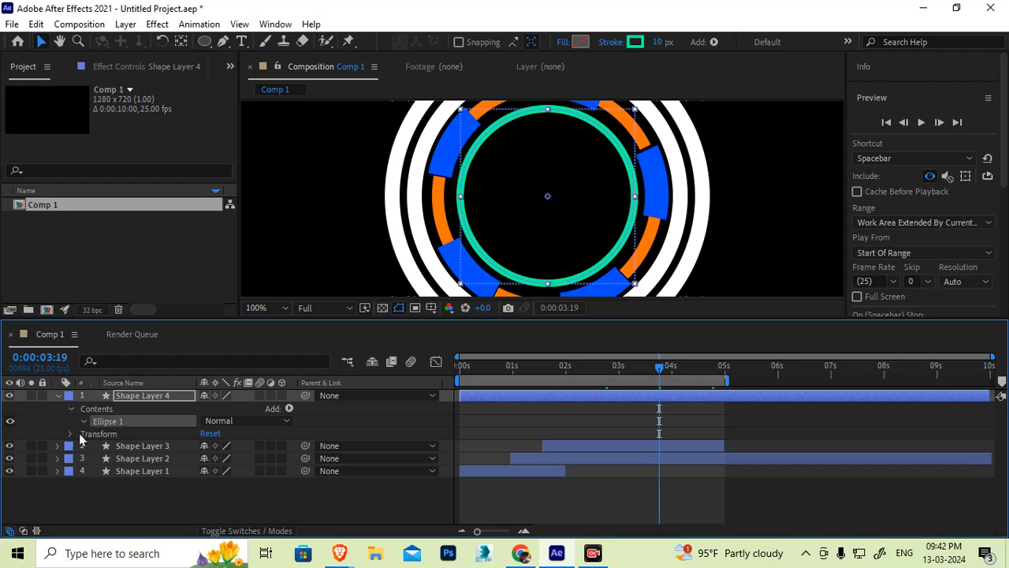
pyautogui.click(96, 446)
pyautogui.scroll(-2, 100, 477)
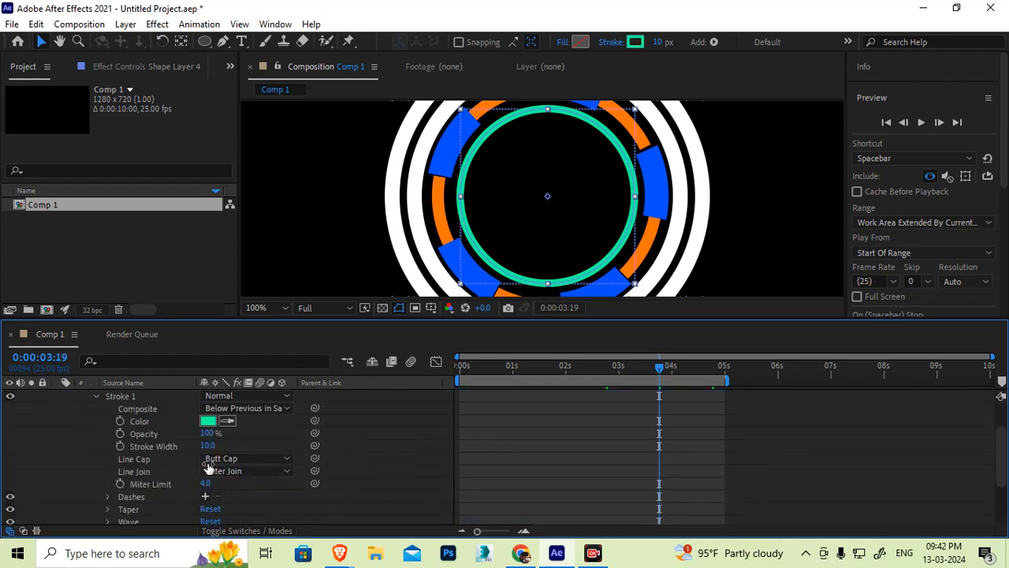
pyautogui.click(205, 496)
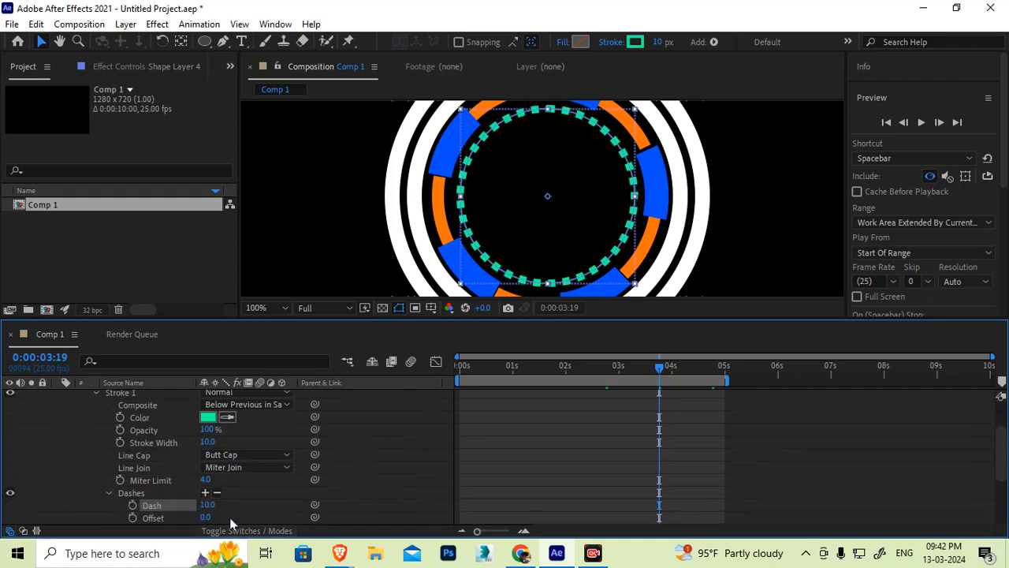
pyautogui.scroll(-2, 134, 465)
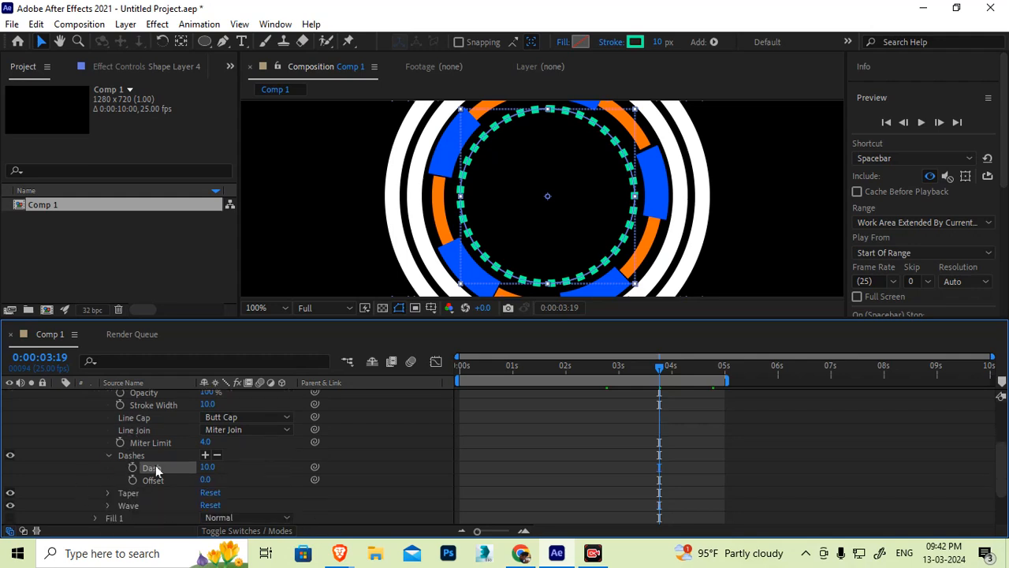
# - Trim the start of Shape Layer 4 to 0:00:01:17
pyautogui.scroll(4, 616, 484)
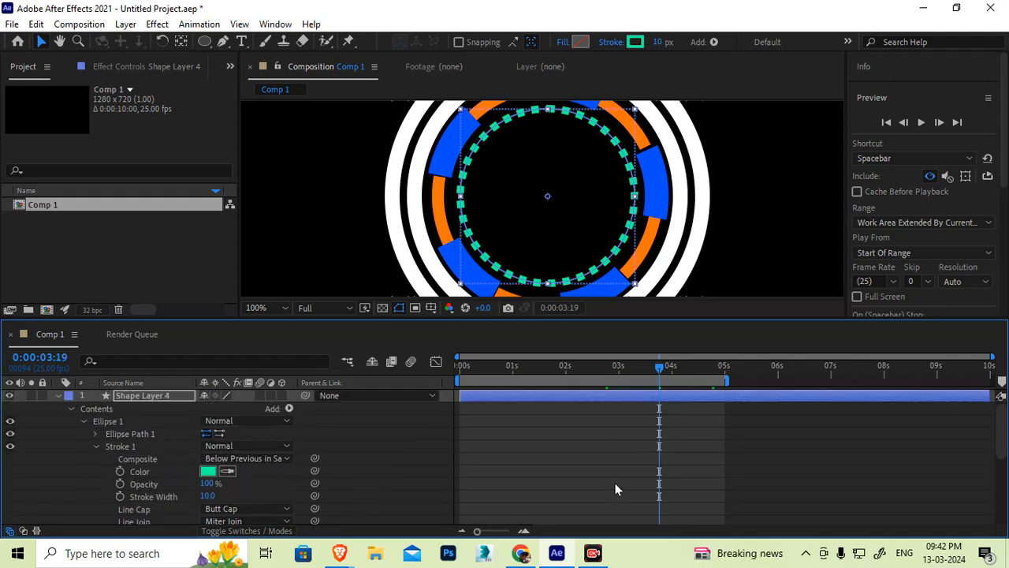
pyautogui.moveTo(607, 367); pyautogui.dragTo(550, 378)
pyautogui.click(562, 395)
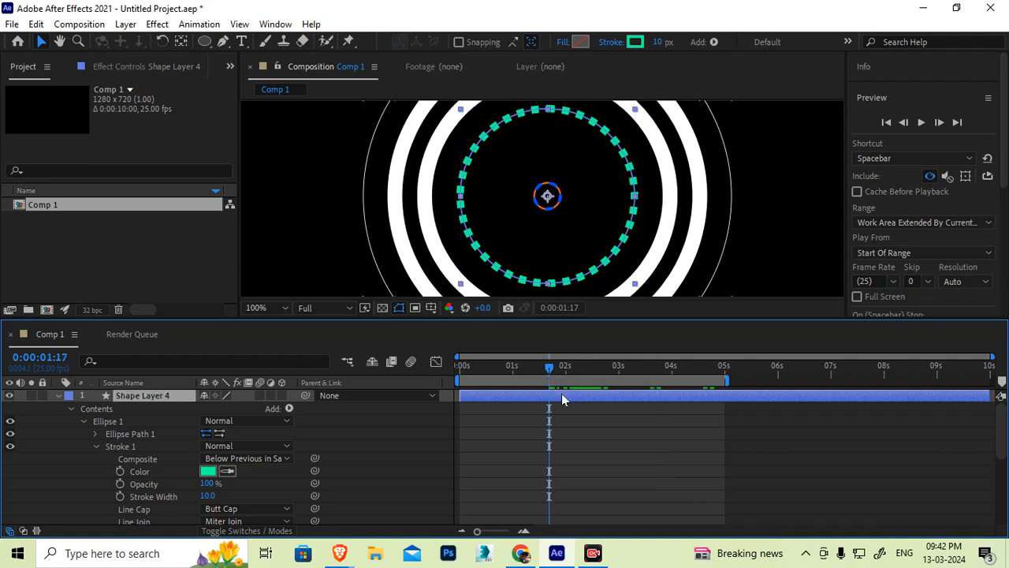
pyautogui.hotkey('alt', '[')
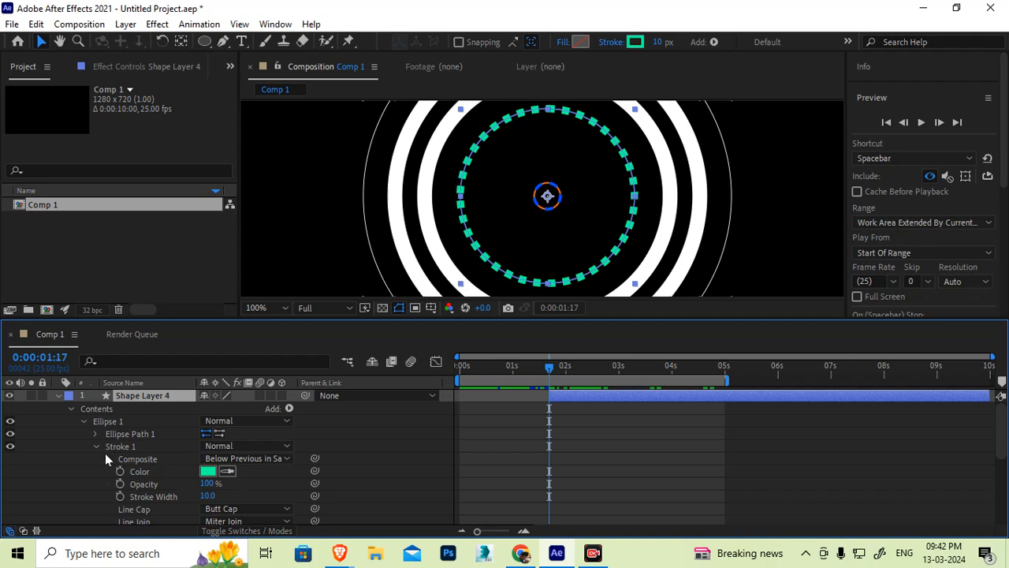
# - Start animating the dash Offset of the green circle with a keyframe of 0 at 0:00:01:17
pyautogui.scroll(-2, 105, 453)
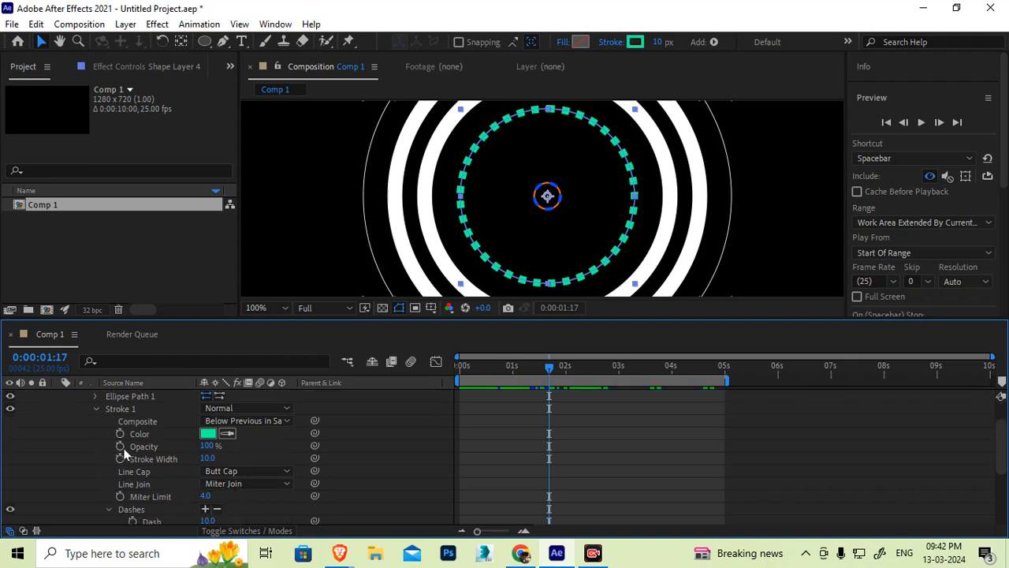
pyautogui.scroll(-2, 124, 453)
pyautogui.click(132, 496)
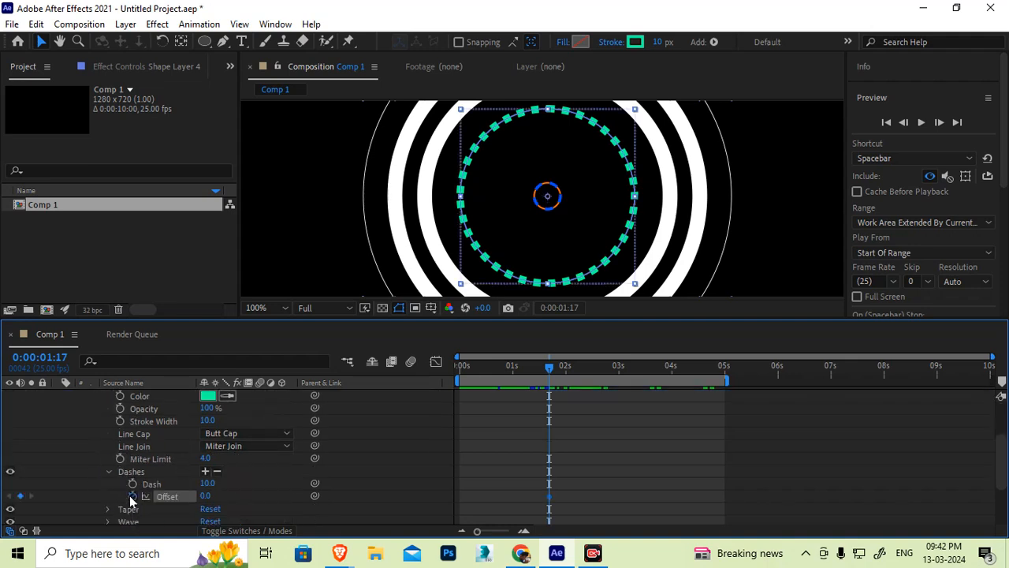
# - Add a dash Offset keyframe of -360 for Shape Layer 4's green circle at 0:00:02:17
pyautogui.scroll(5, 549, 469)
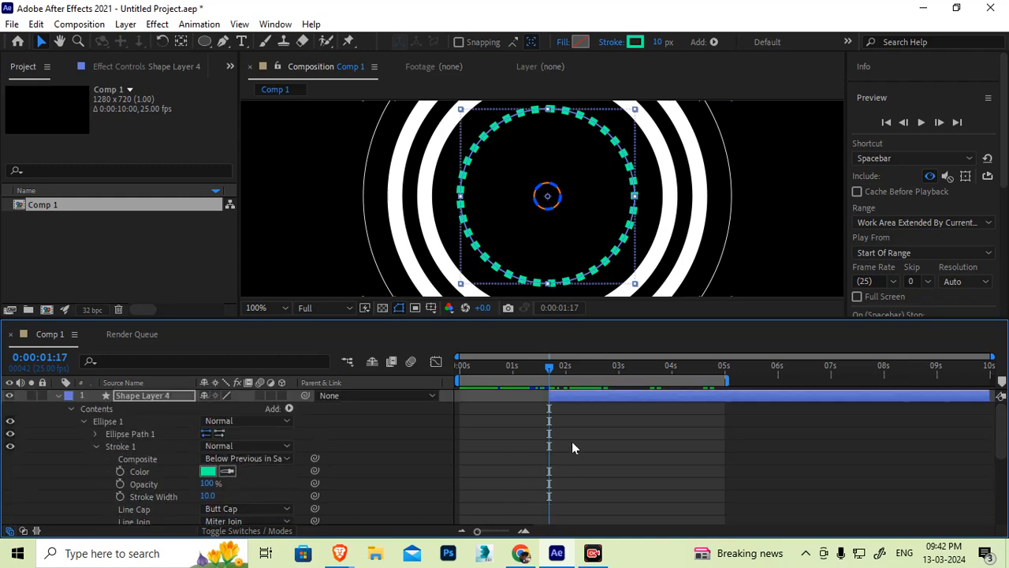
pyautogui.moveTo(557, 368); pyautogui.dragTo(597, 377)
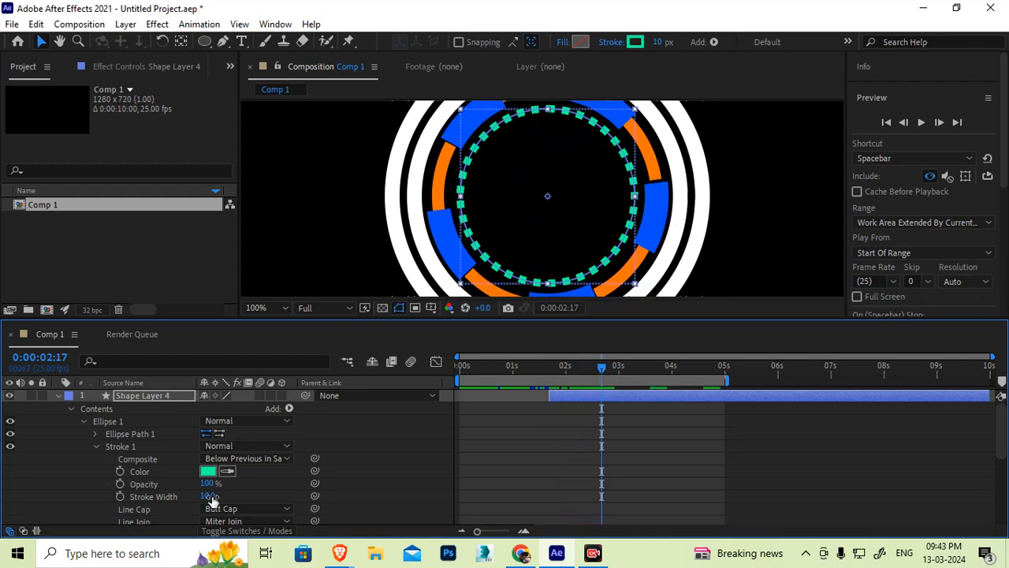
pyautogui.scroll(-1, 221, 501)
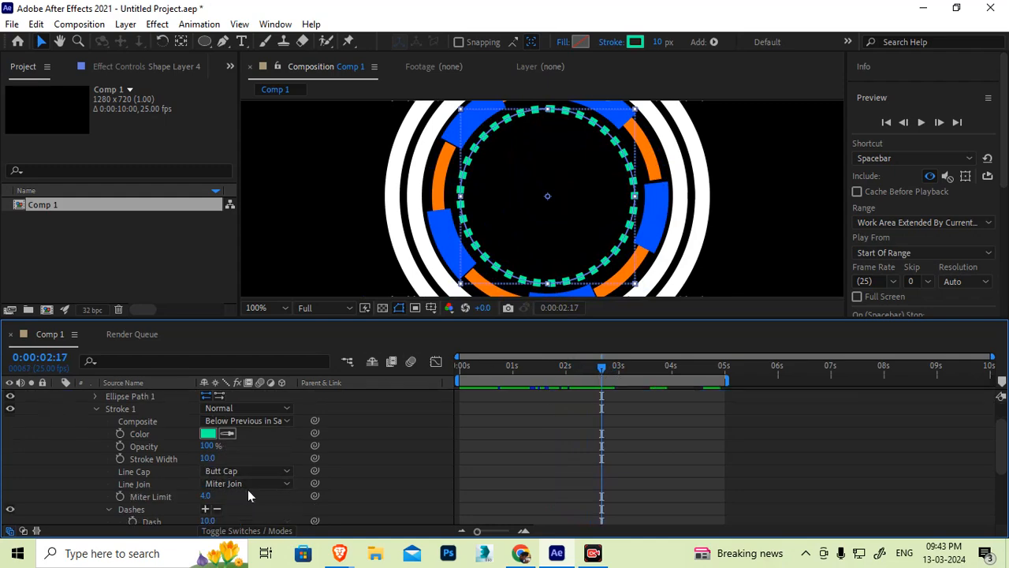
pyautogui.scroll(-1, 248, 490)
pyautogui.click(207, 496)
pyautogui.write('-')
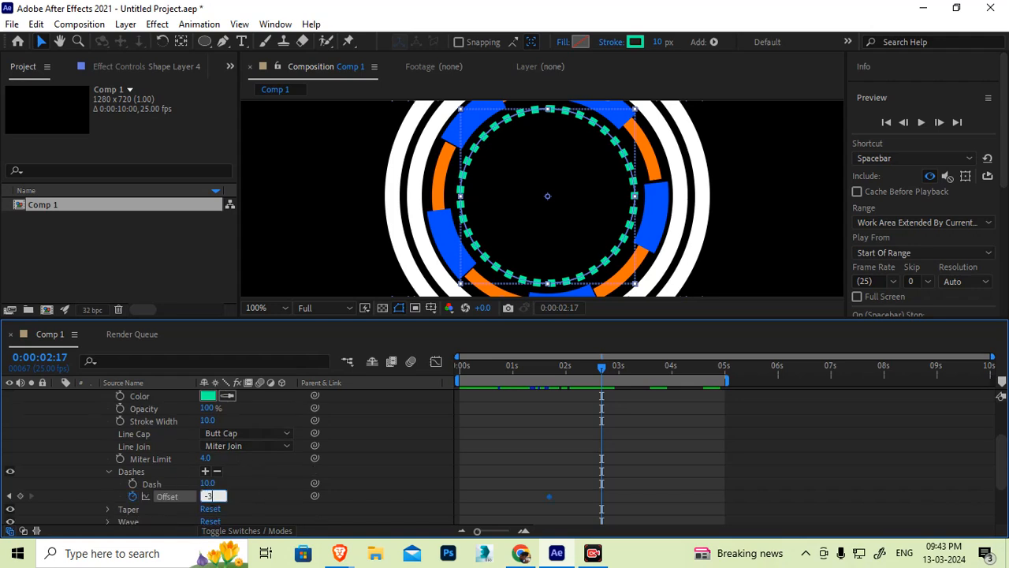
pyautogui.write('360')
pyautogui.press('Return')
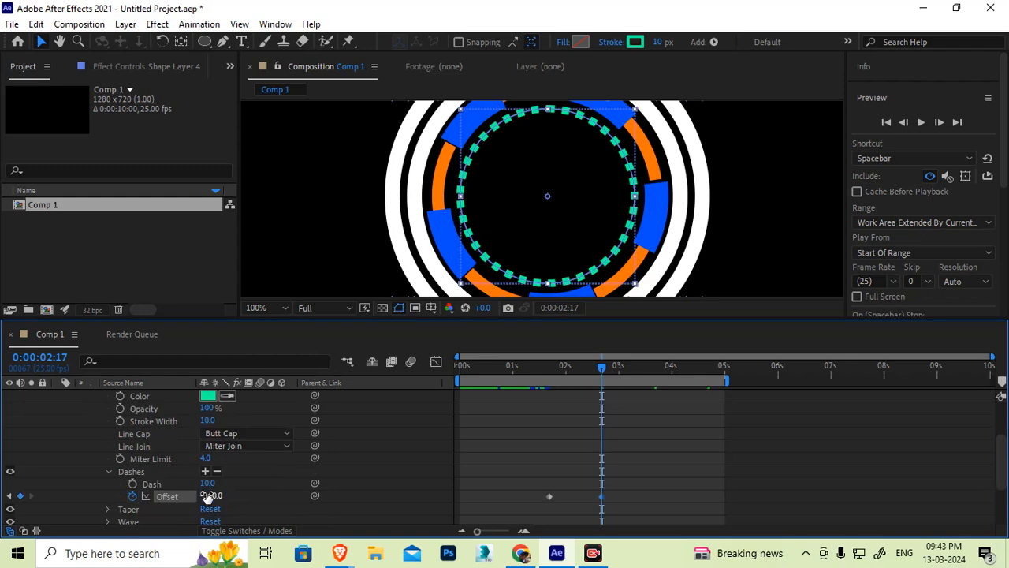
# - Change the green circle's dash Offset keyframe at 0:00:02:17 to 360 and preview the motion from 0:00:01:10
pyautogui.moveTo(603, 371); pyautogui.dragTo(581, 384)
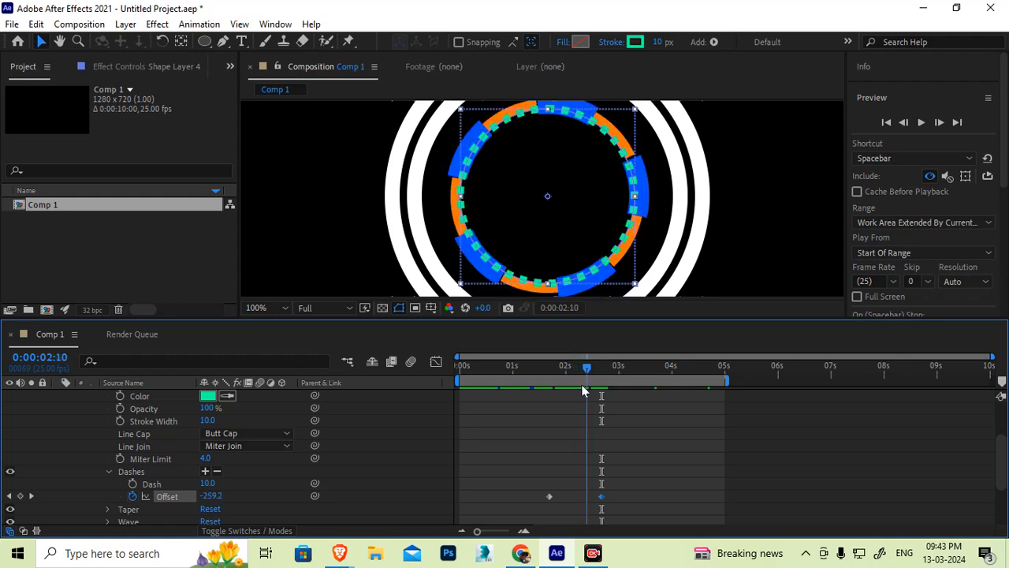
pyautogui.click(31, 496)
pyautogui.click(213, 495)
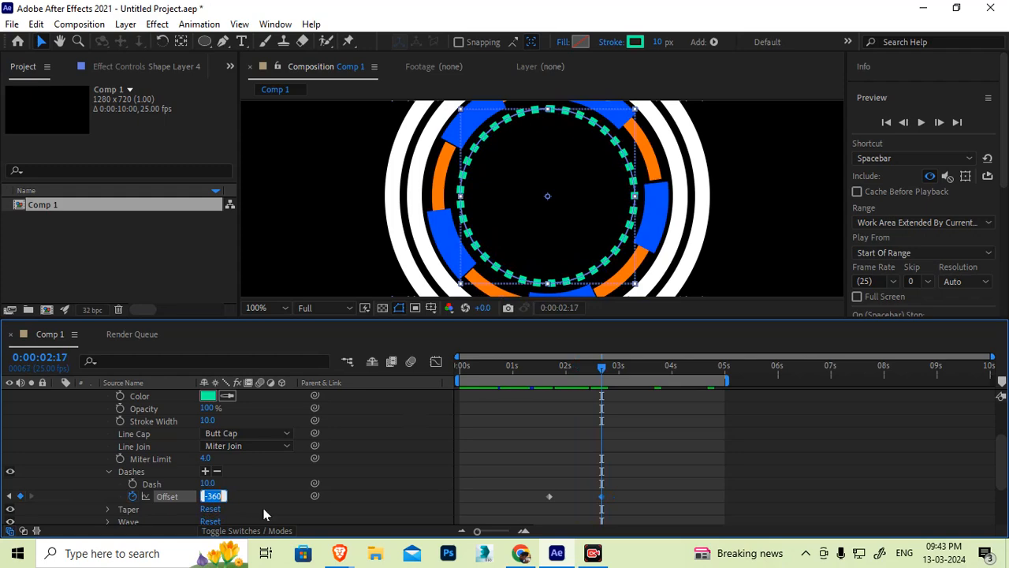
pyautogui.write('360')
pyautogui.press('Return')
pyautogui.click(534, 368)
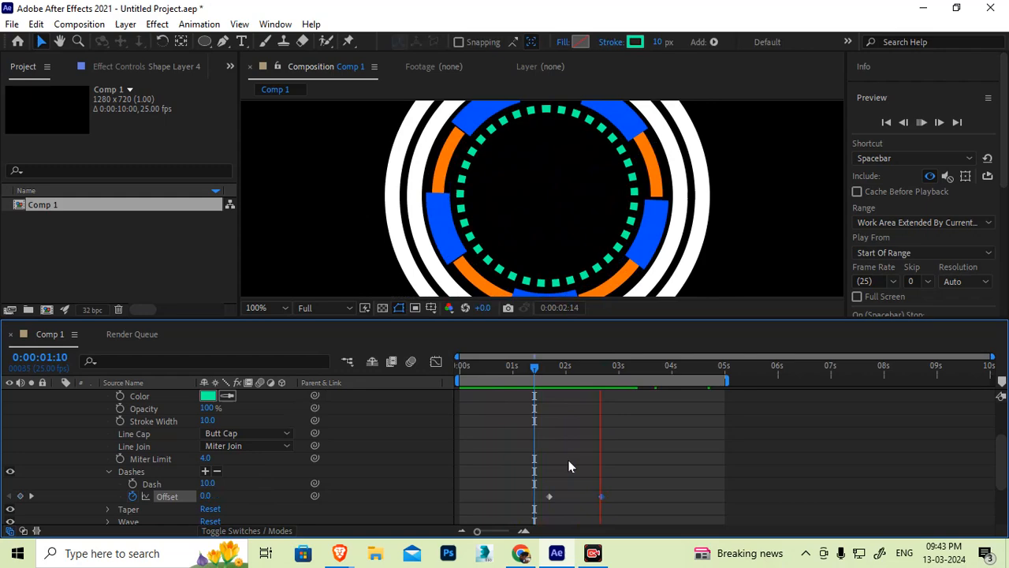
pyautogui.press('space')
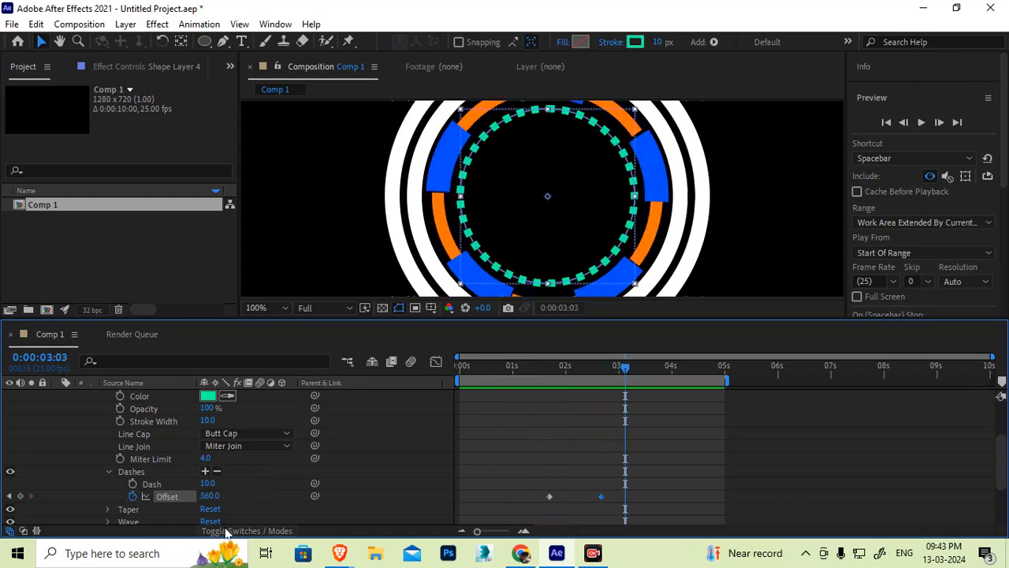
# - Apply the expression loopOut() to the green circle's dash Offset and preview the looping rotation
pyautogui.keyDown('alt'); pyautogui.click(132, 496); pyautogui.keyUp('alt')
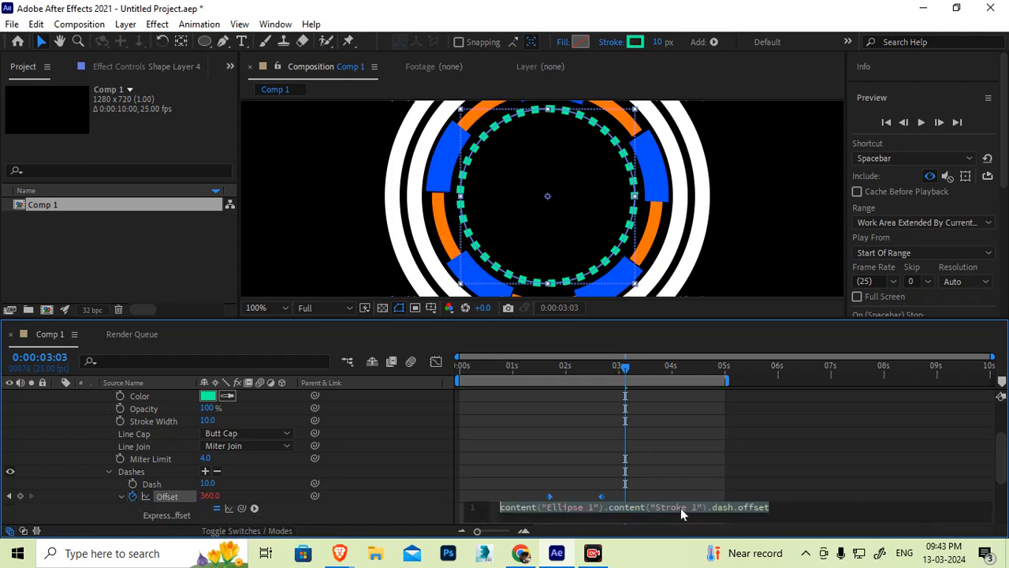
pyautogui.write('loop')
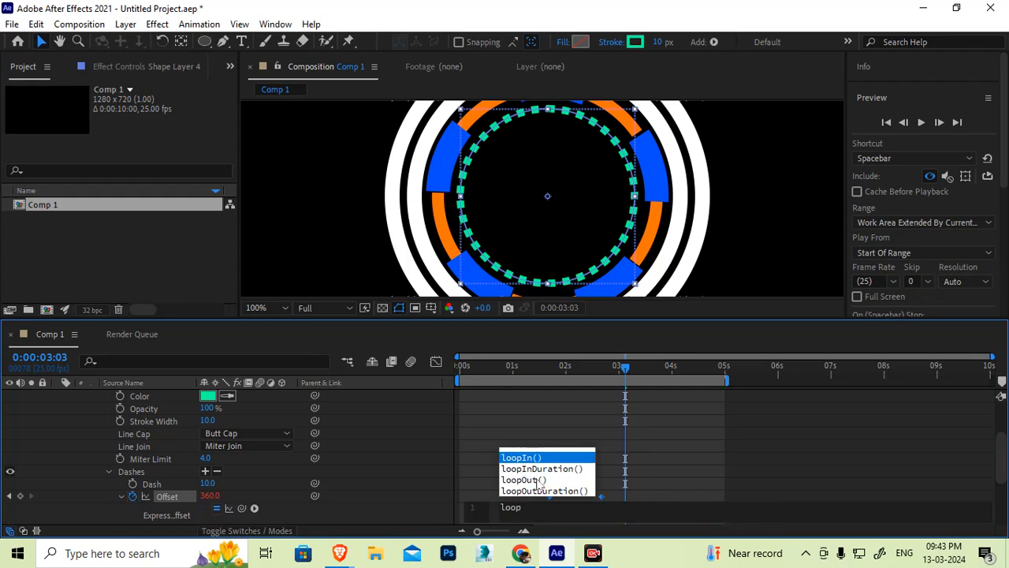
pyautogui.click(538, 479)
pyautogui.click(668, 486)
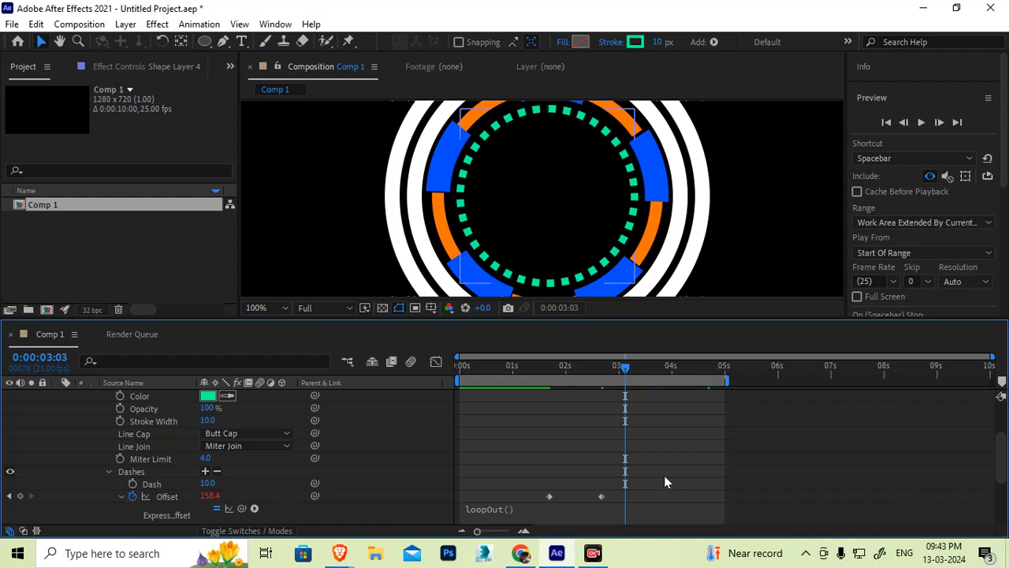
pyautogui.click(557, 365)
pyautogui.press('space')
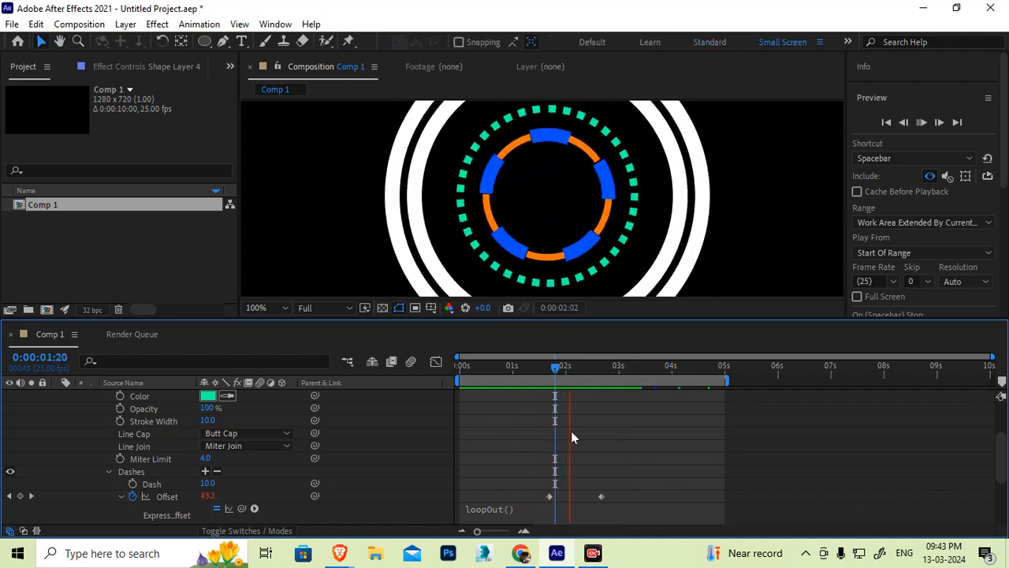
# - Keyframe the Scale of Ellipse 1 in Shape Layer 4 from 0% at 0:00:01:17 to 102% at 0:00:02:17
pyautogui.click(549, 367)
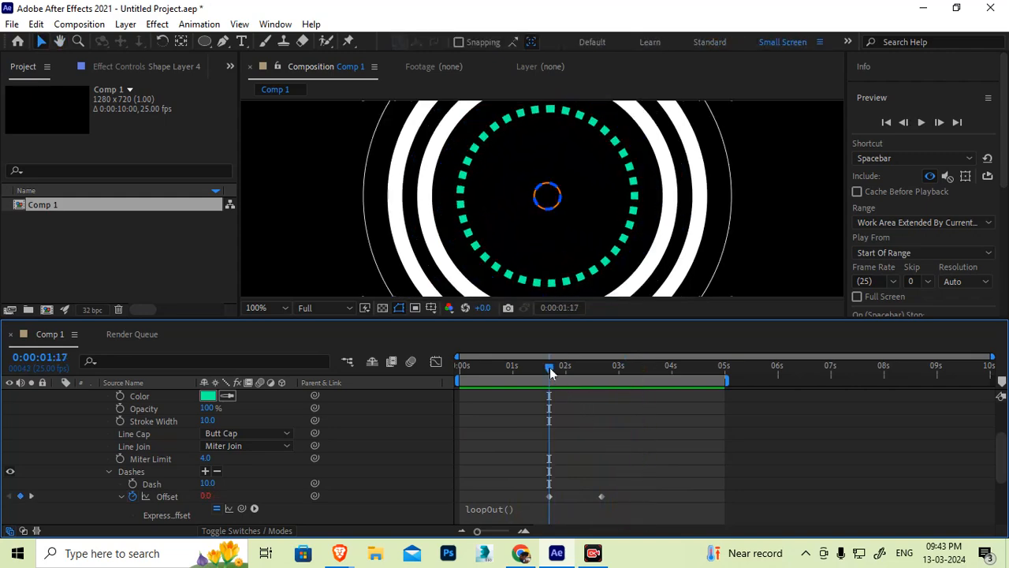
pyautogui.click(108, 473)
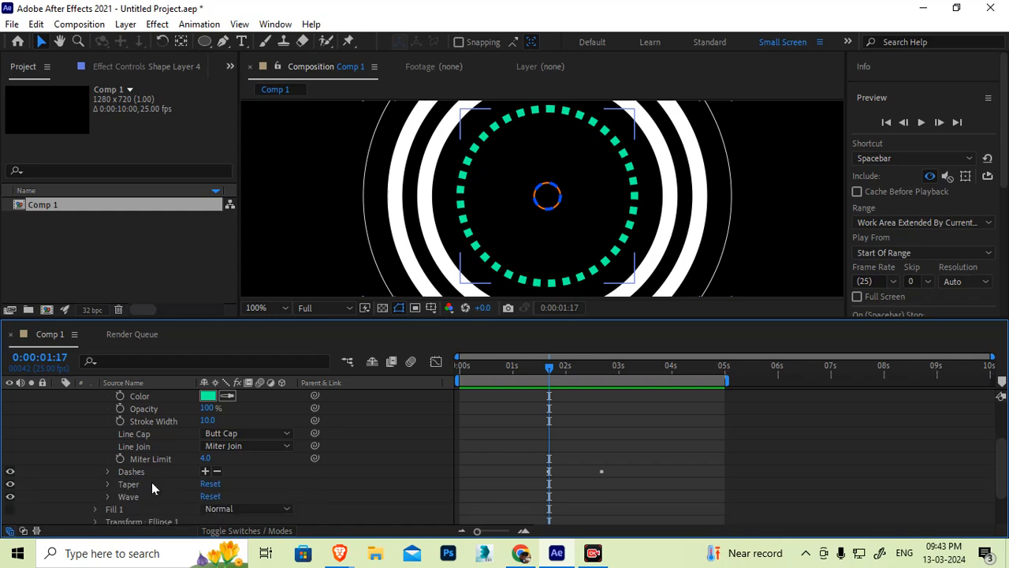
pyautogui.scroll(2, 152, 485)
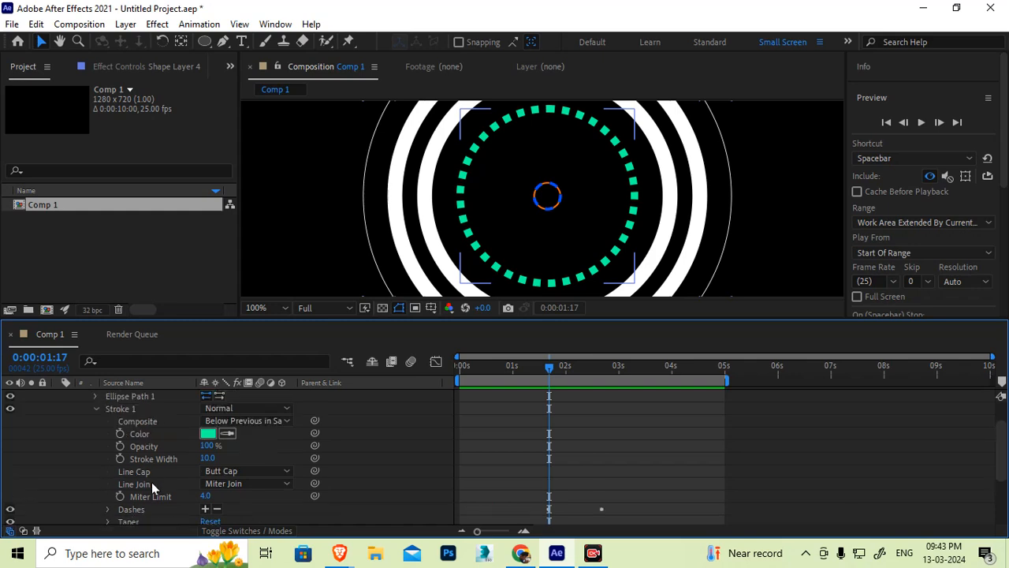
pyautogui.click(96, 409)
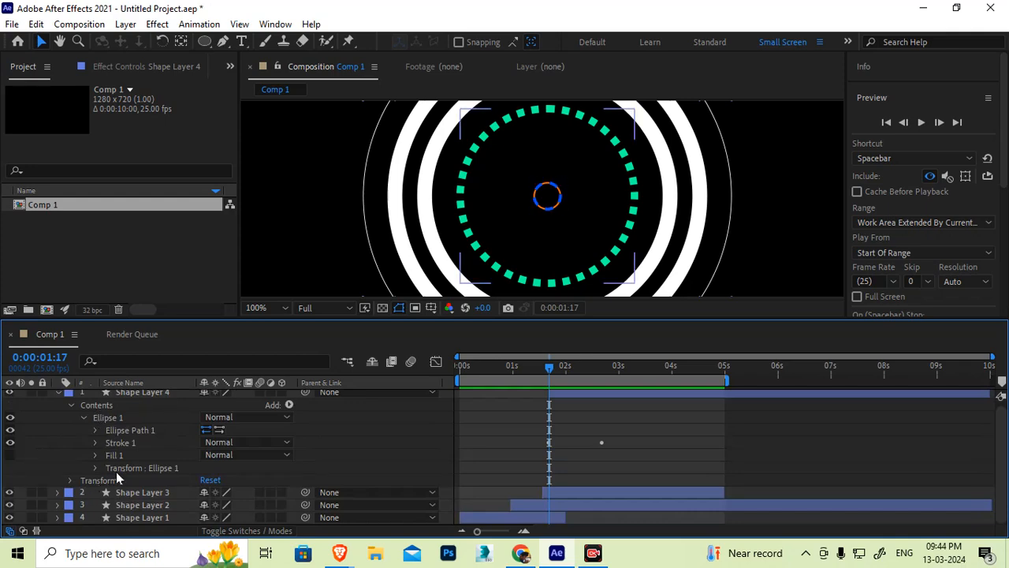
pyautogui.click(116, 469)
pyautogui.click(95, 467)
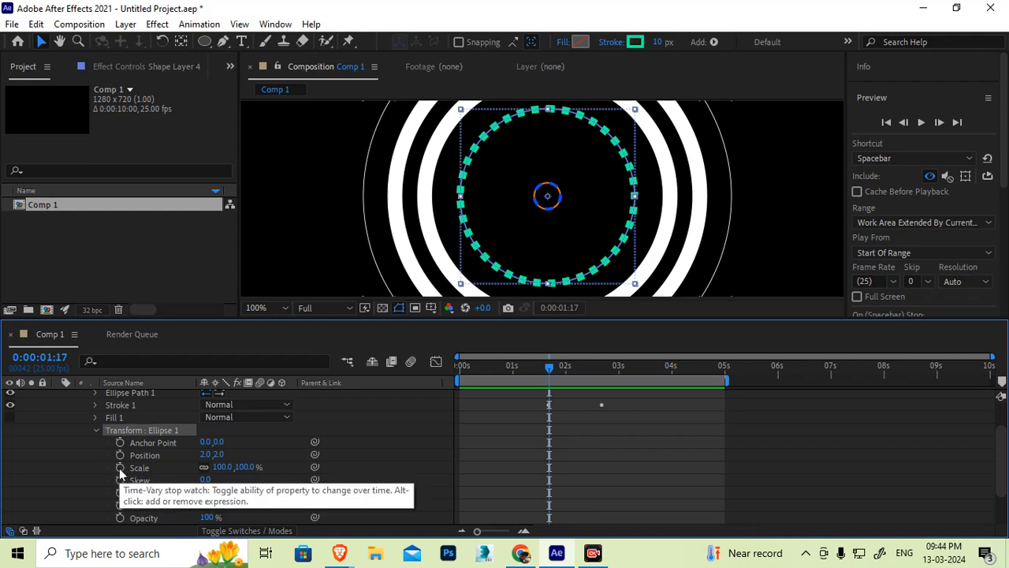
pyautogui.click(223, 467)
pyautogui.write('0')
pyautogui.press('Return')
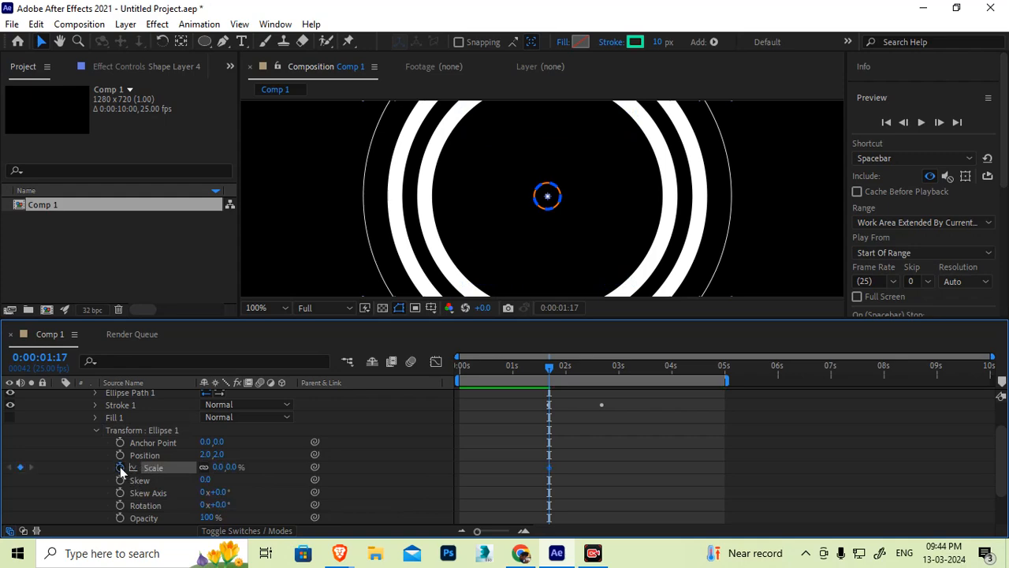
pyautogui.click(600, 368)
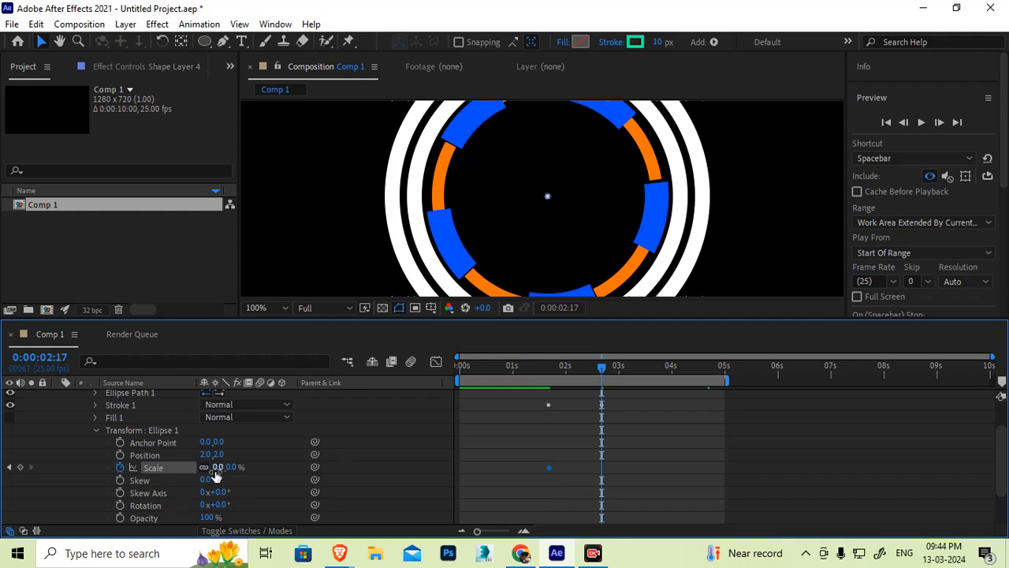
pyautogui.moveTo(223, 467); pyautogui.dragTo(287, 462)
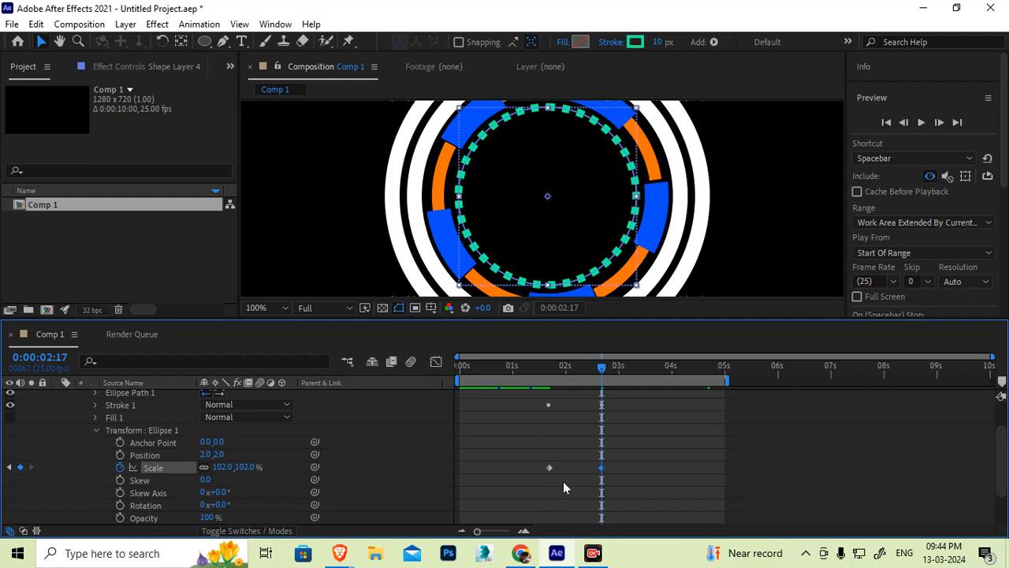
# - Preview the whole circle burst from the first frame in a maximized composition view
pyautogui.click(464, 367)
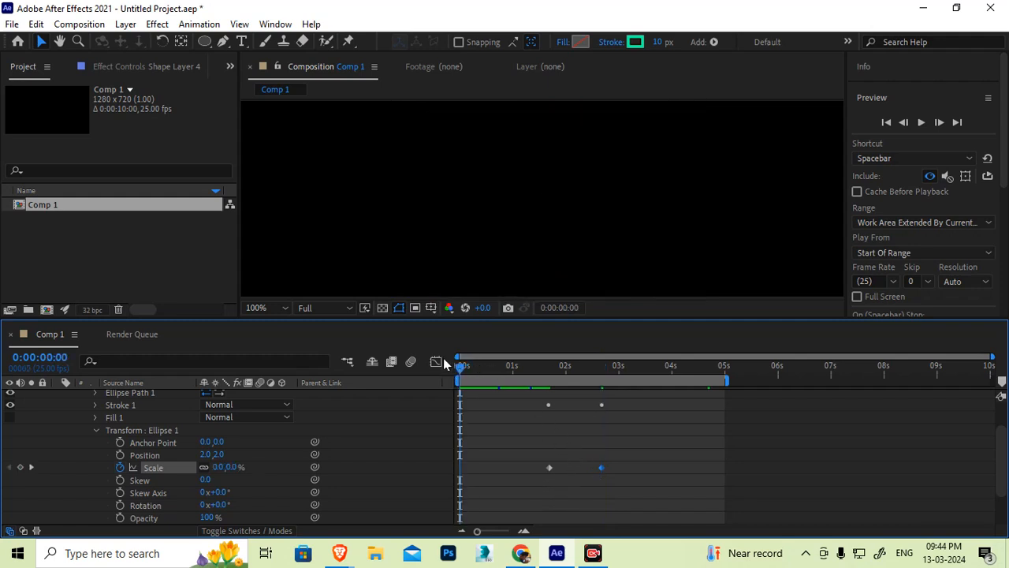
pyautogui.moveTo(566, 377); pyautogui.dragTo(566, 441)
pyautogui.press('`')
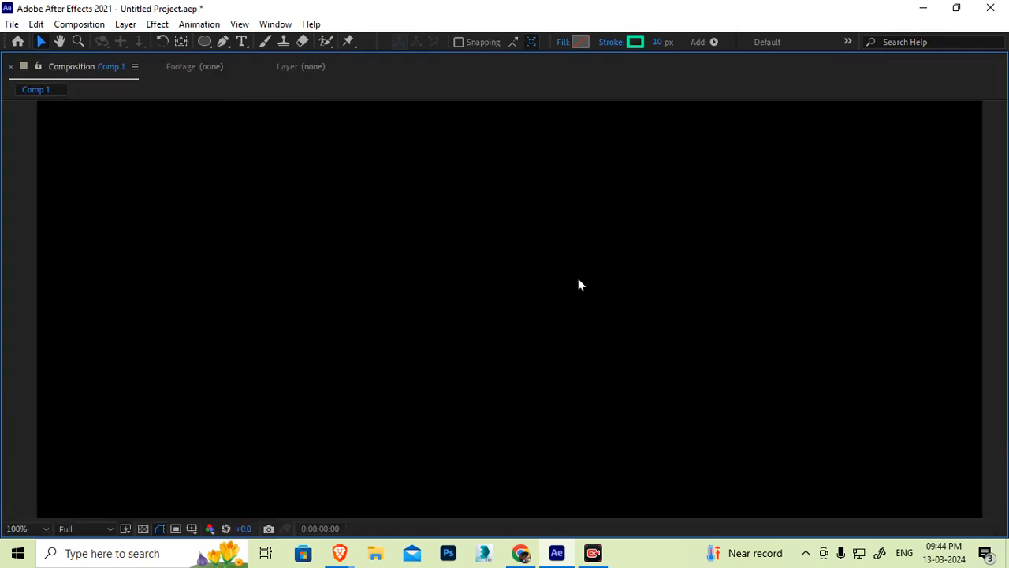
pyautogui.press('space')
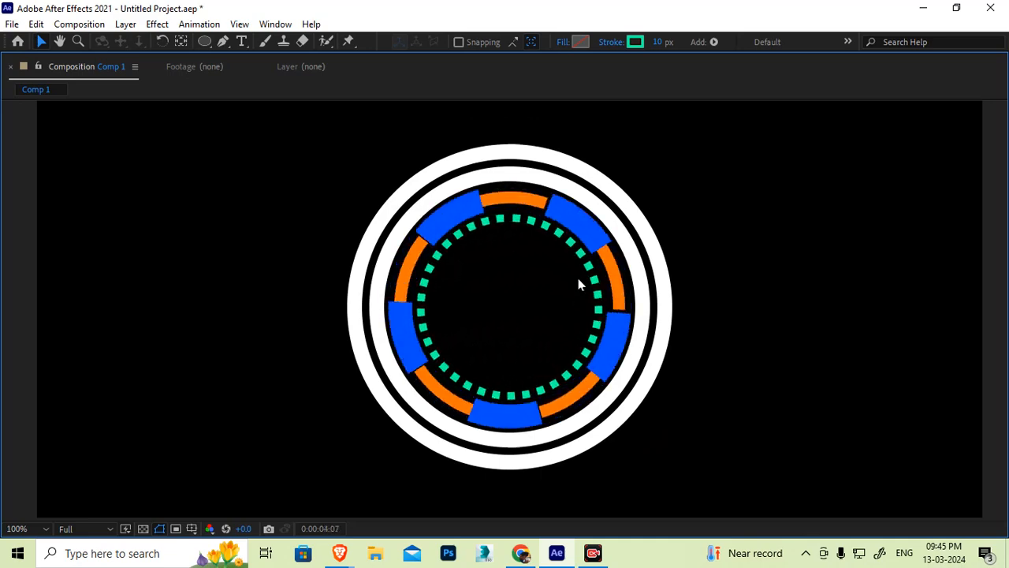
pyautogui.click(524, 388)
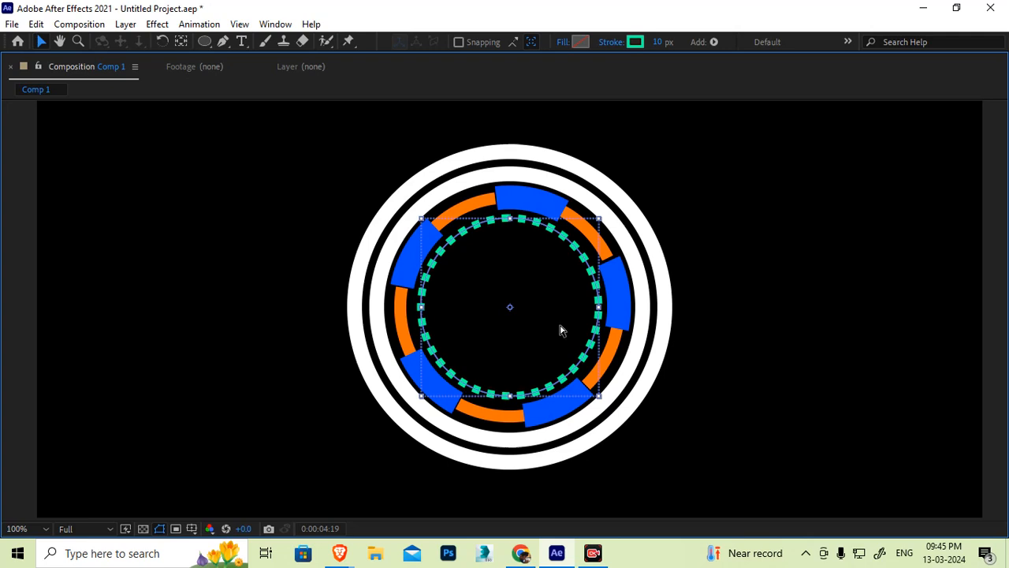
# - Save the project as "shapes animation" in the yt classes folder
pyautogui.hotkey('ctrl', 'n')
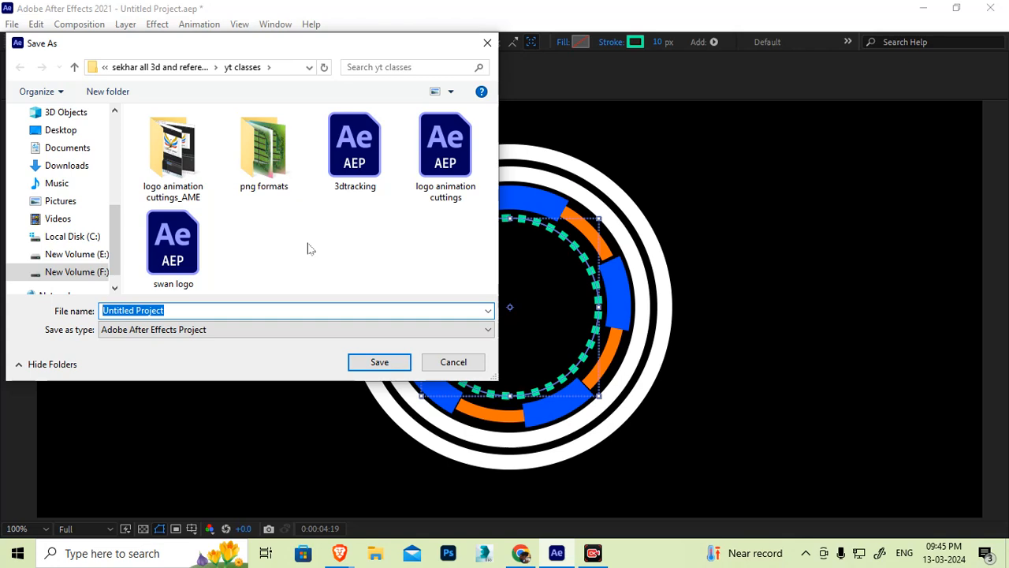
pyautogui.write('shapes animation')
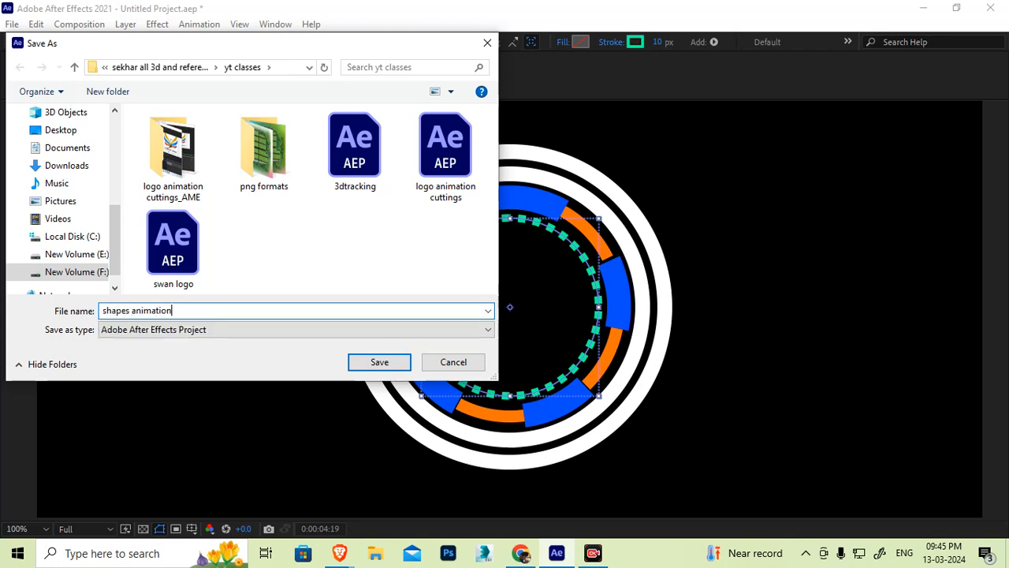
pyautogui.press('Return')
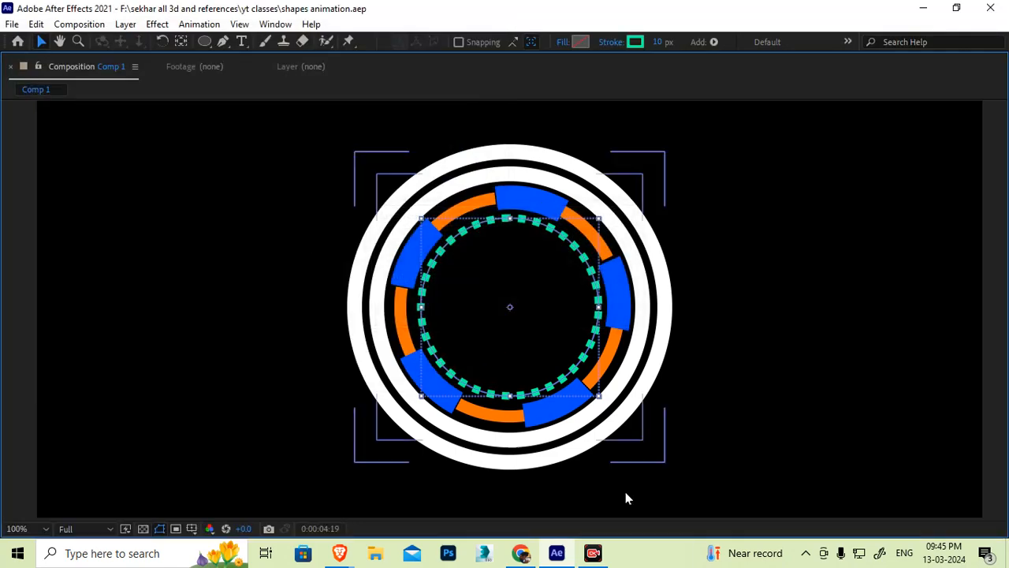